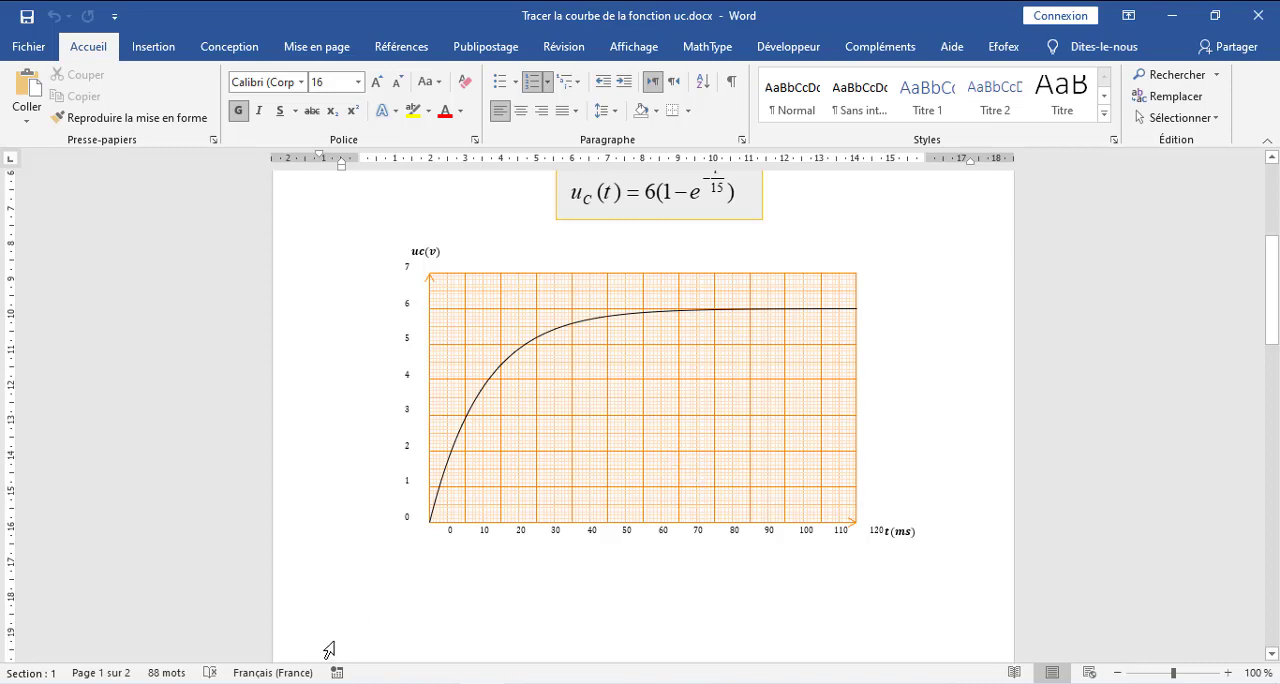
- Launch GeoGebra and maximize its window
key("super")
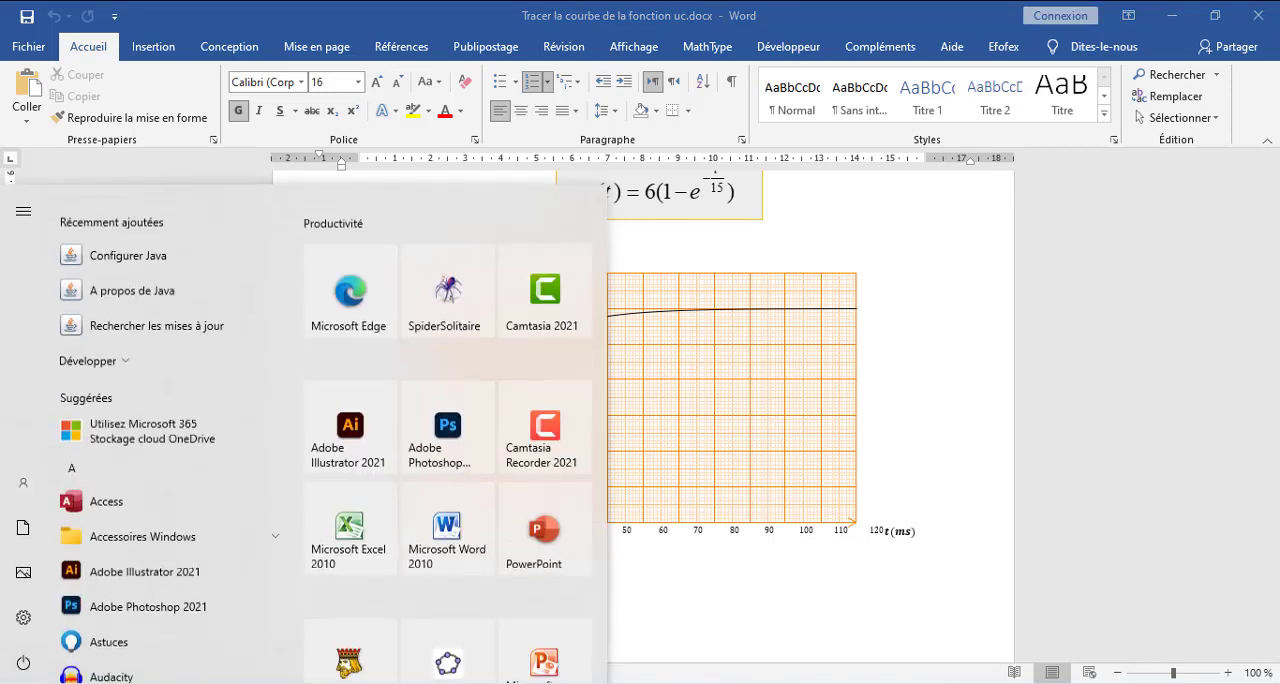
left_click(447, 640)
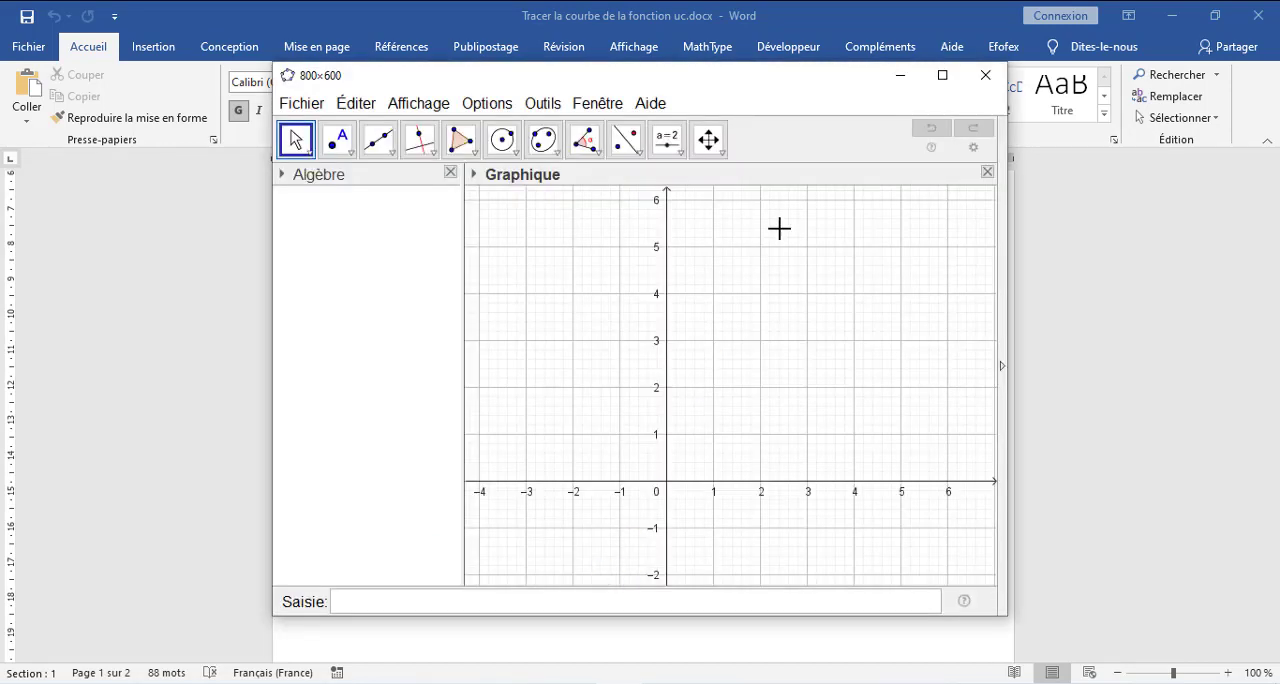
double_click(674, 79)
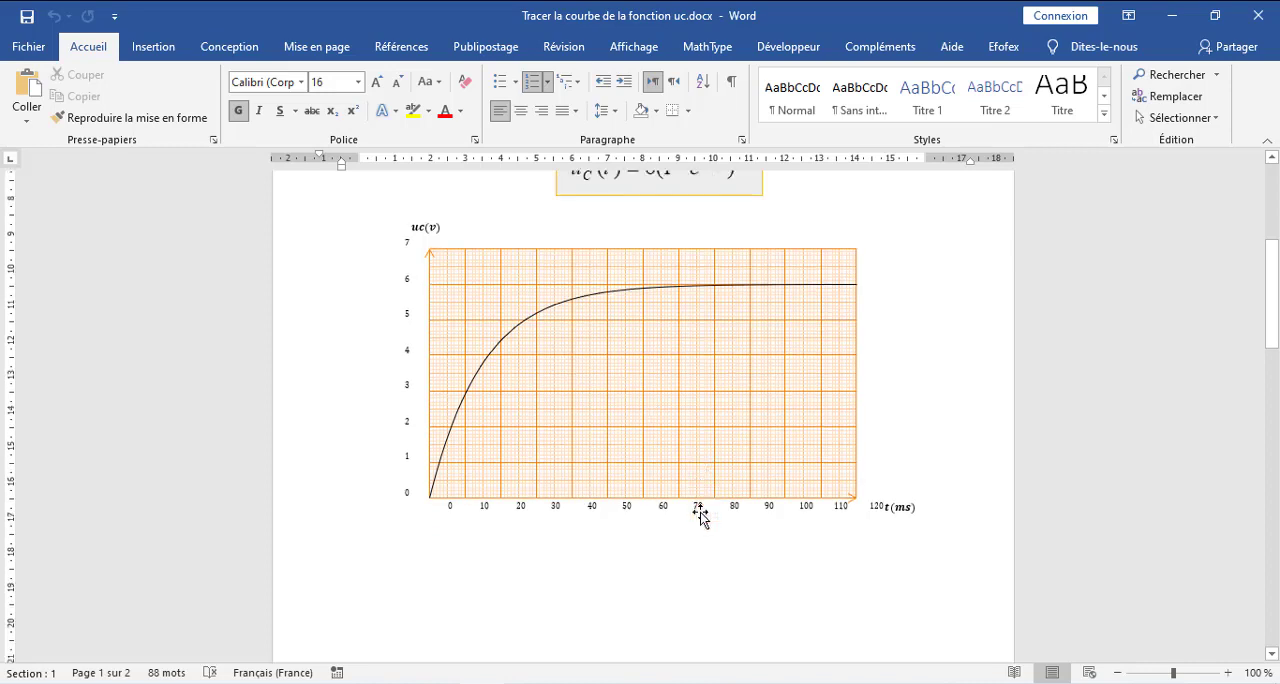
- Review the second exercise's recorded-positions figure in the Word document, and minimize Word to return to GeoGebra
scroll(700, 515, "down", 10)
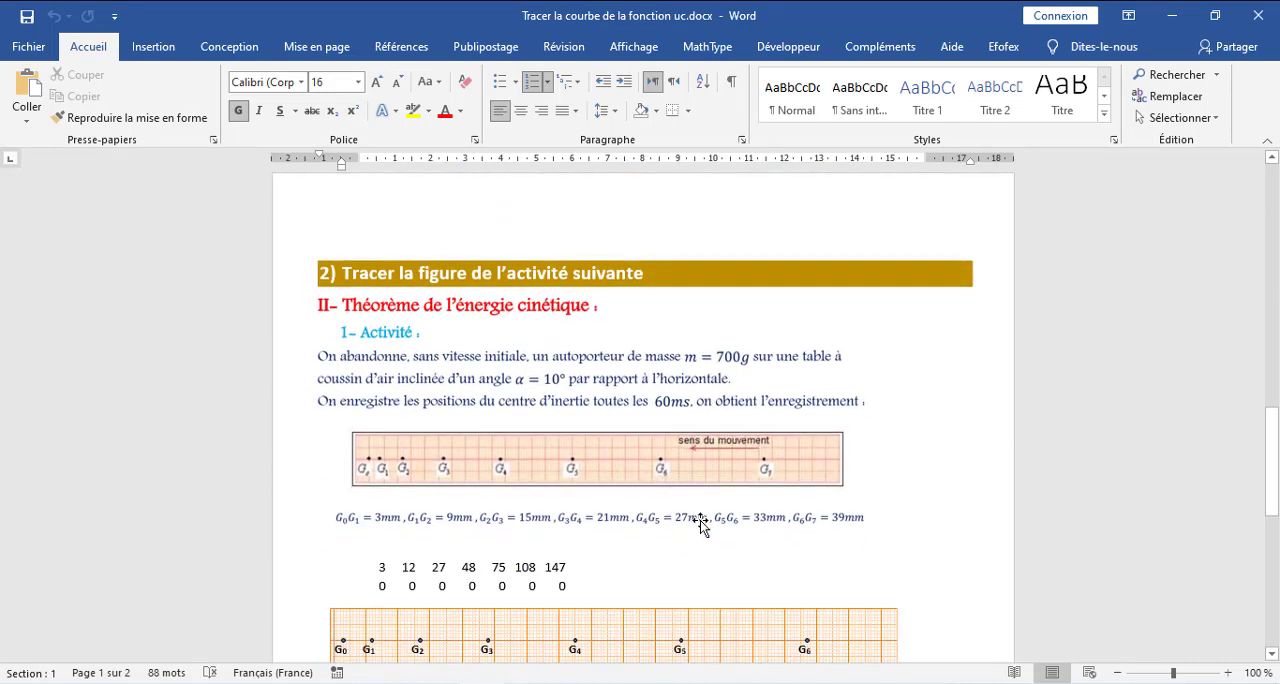
scroll(700, 520, "down", 3)
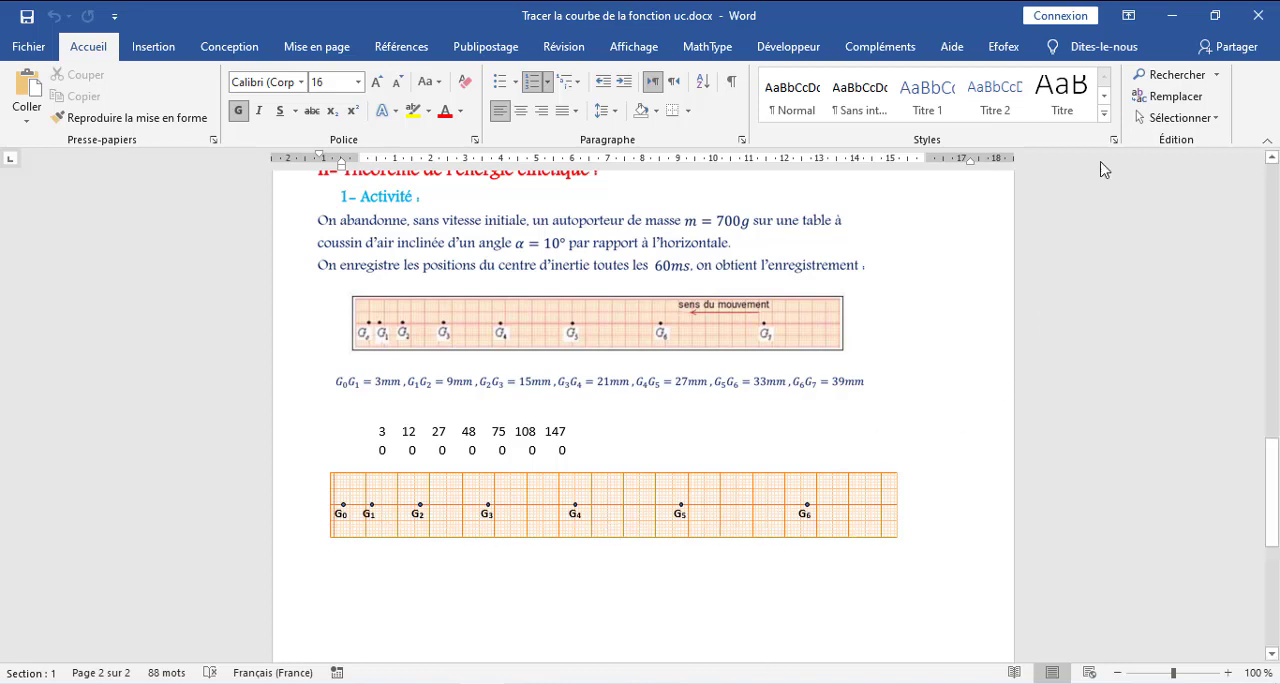
left_click(1171, 15)
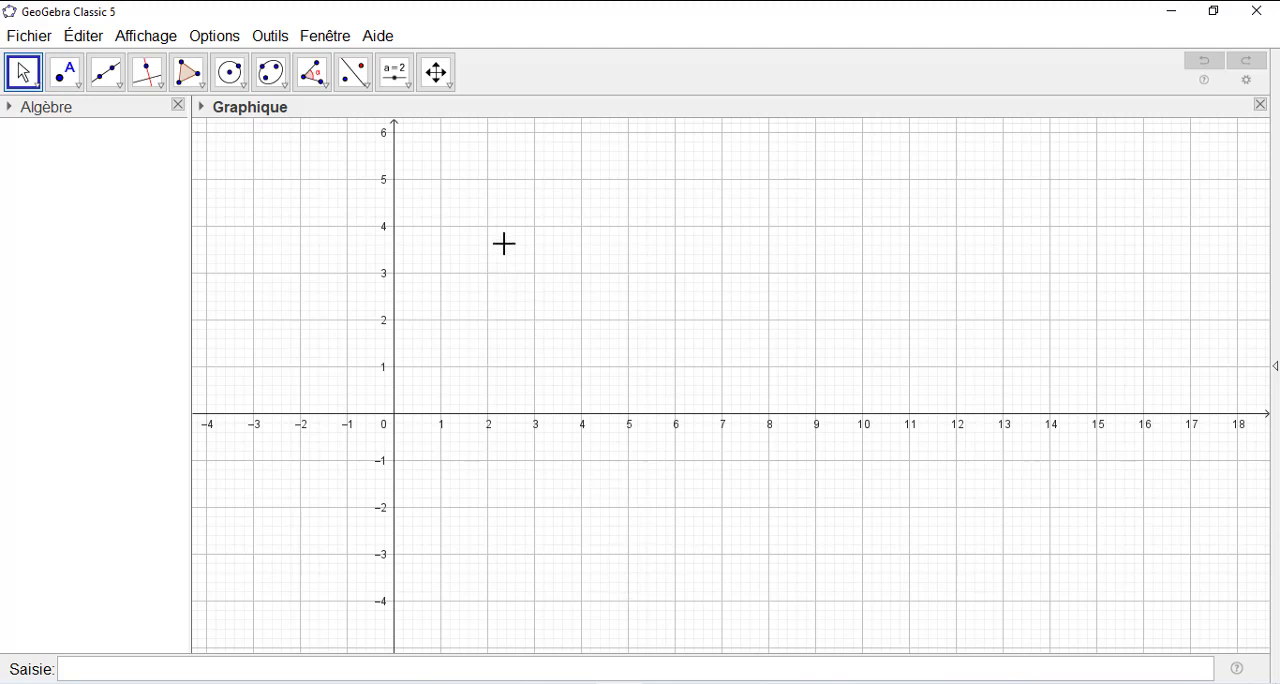
- Activate the Move Graphics View tool and open the settings of the graphics view
left_click(443, 79)
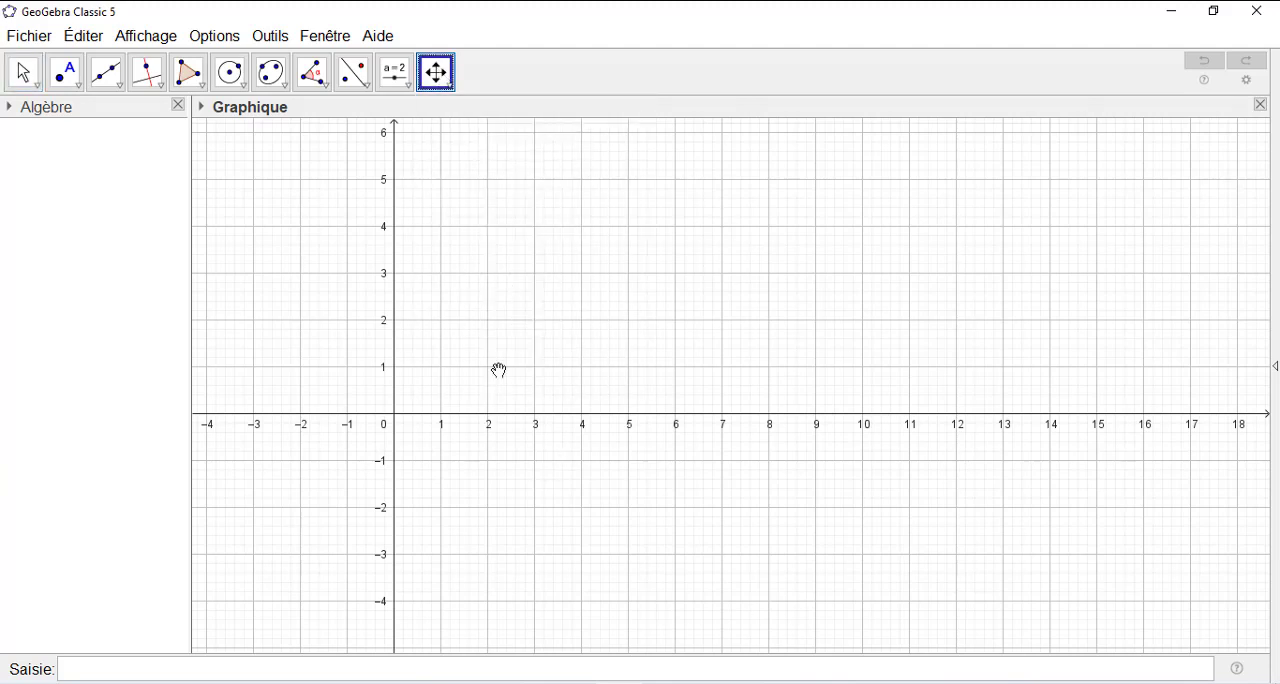
right_click(582, 307)
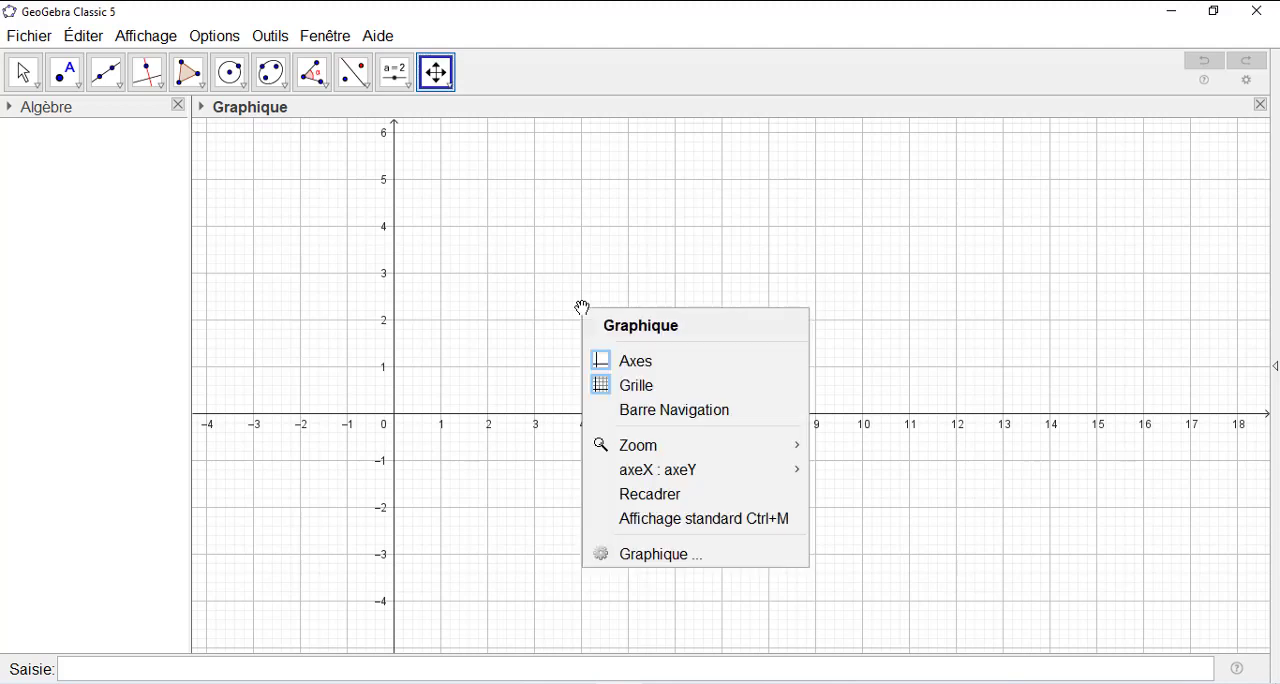
left_click(646, 556)
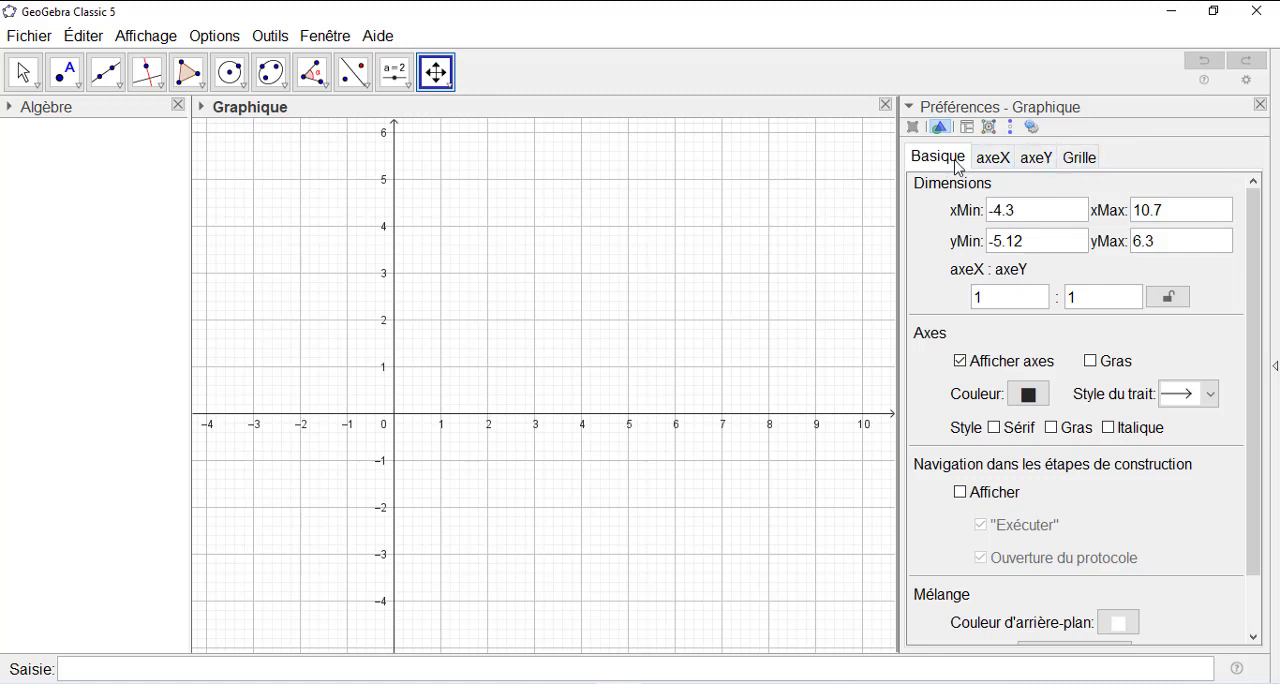
- Set the colour of the grid lines in the graphics view to orange
left_click(992, 158)
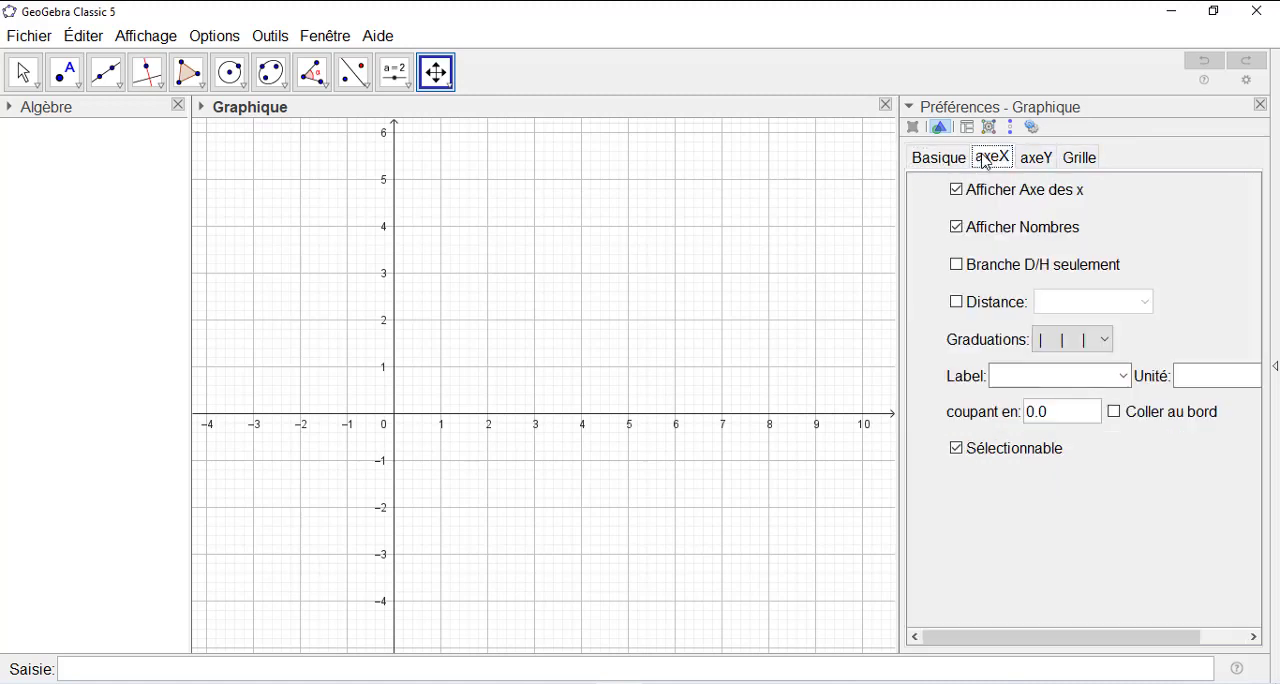
left_click(1038, 160)
left_click(1077, 160)
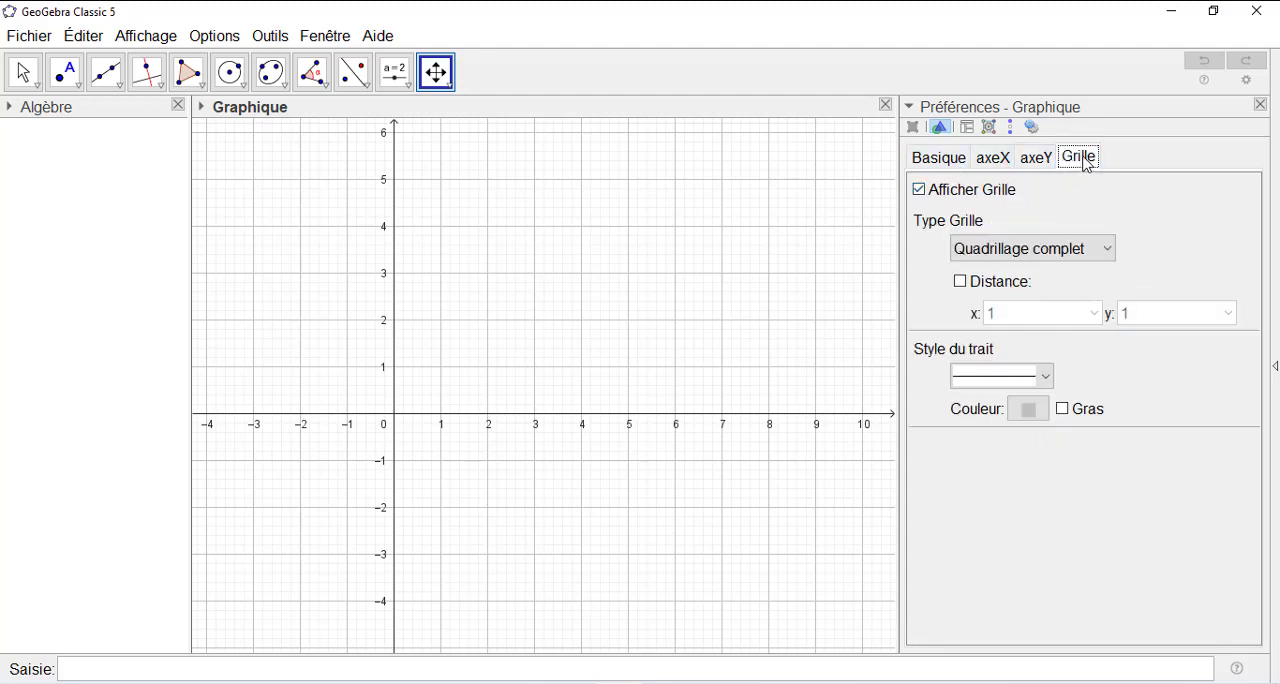
left_click(1029, 410)
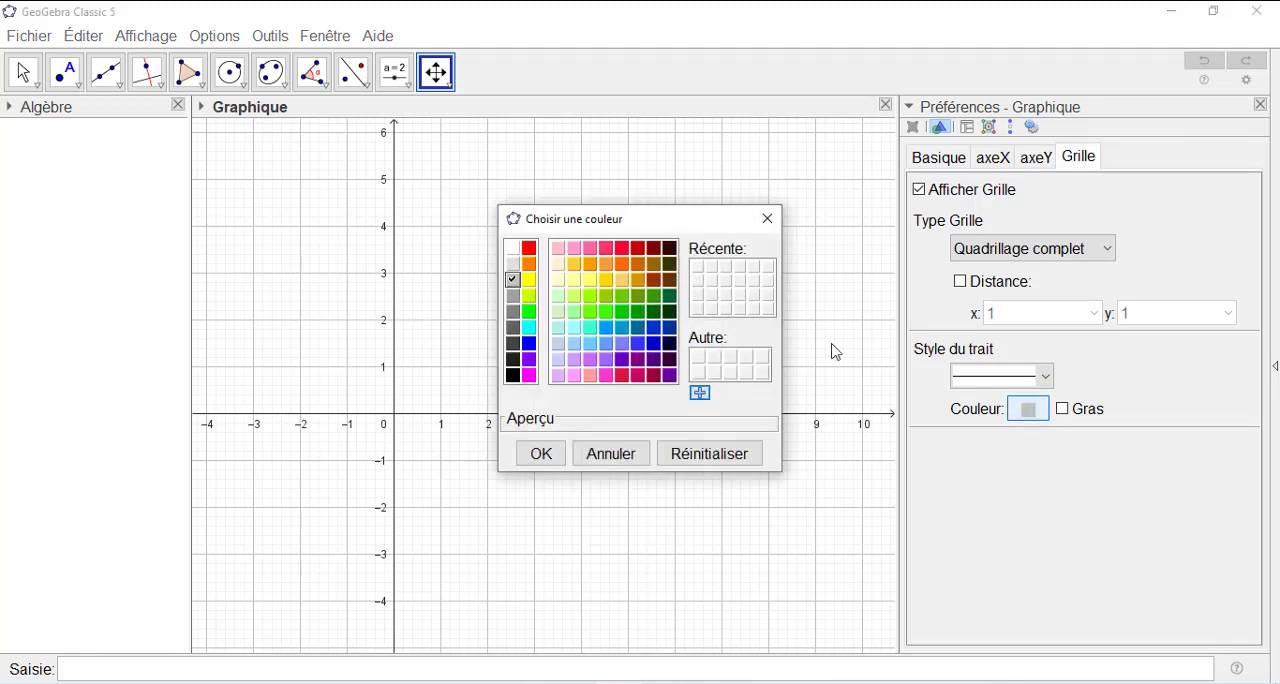
left_click(607, 265)
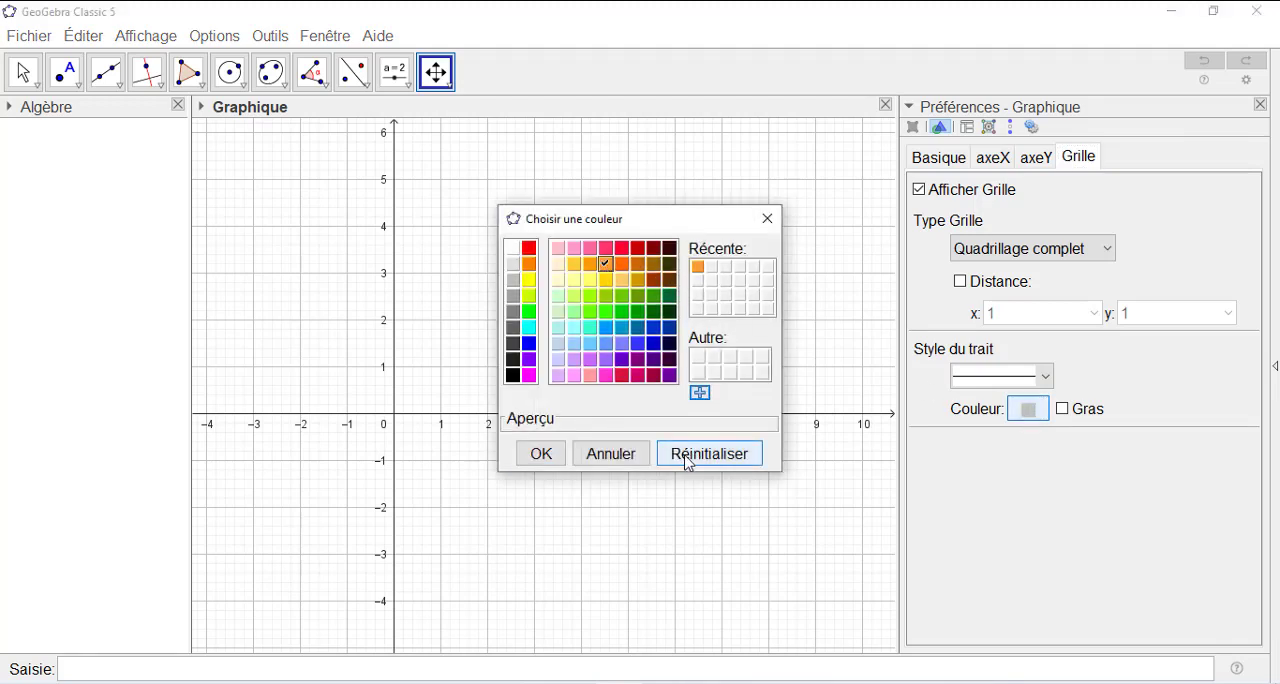
left_click(535, 455)
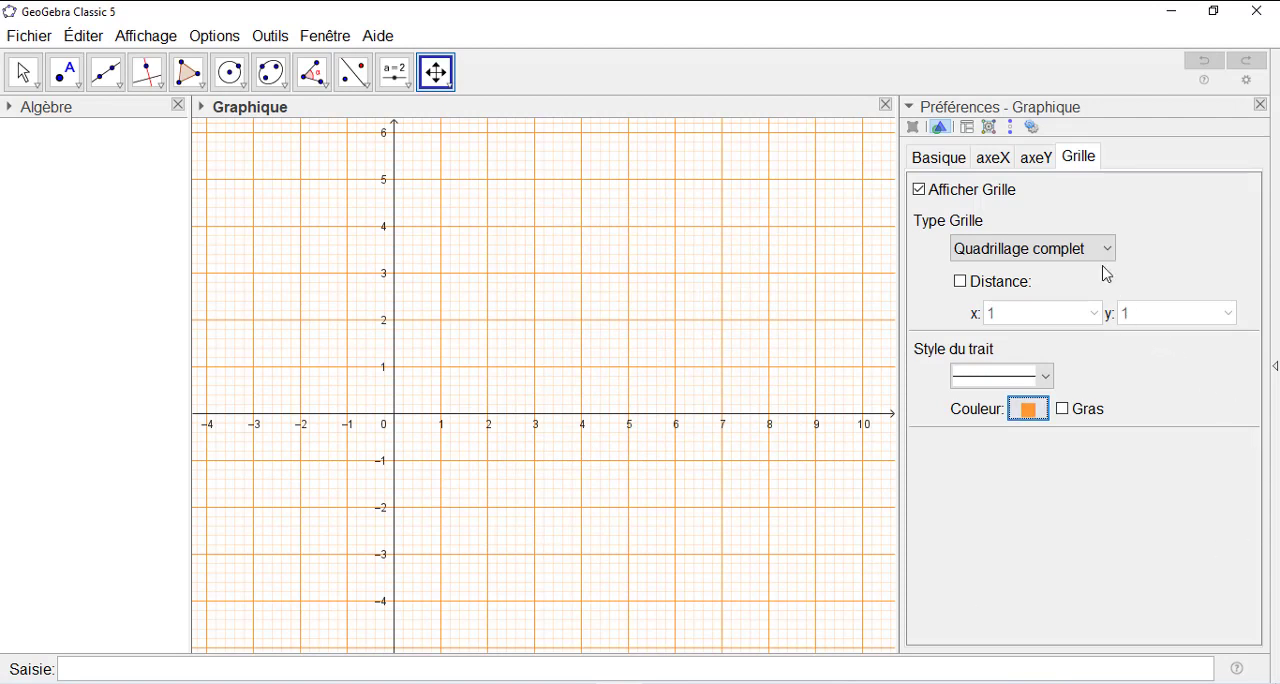
- Set the axeX : axeY ratio of the graphics view to 10 : 1
left_click(942, 163)
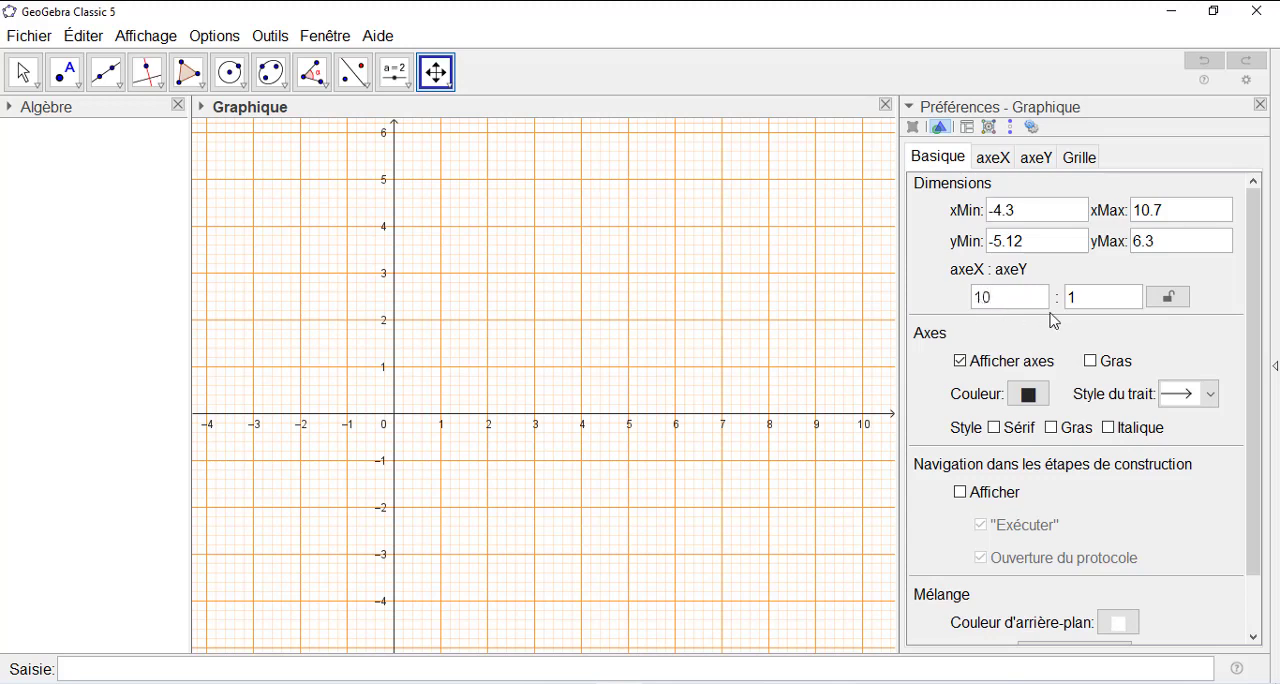
left_click(1092, 304)
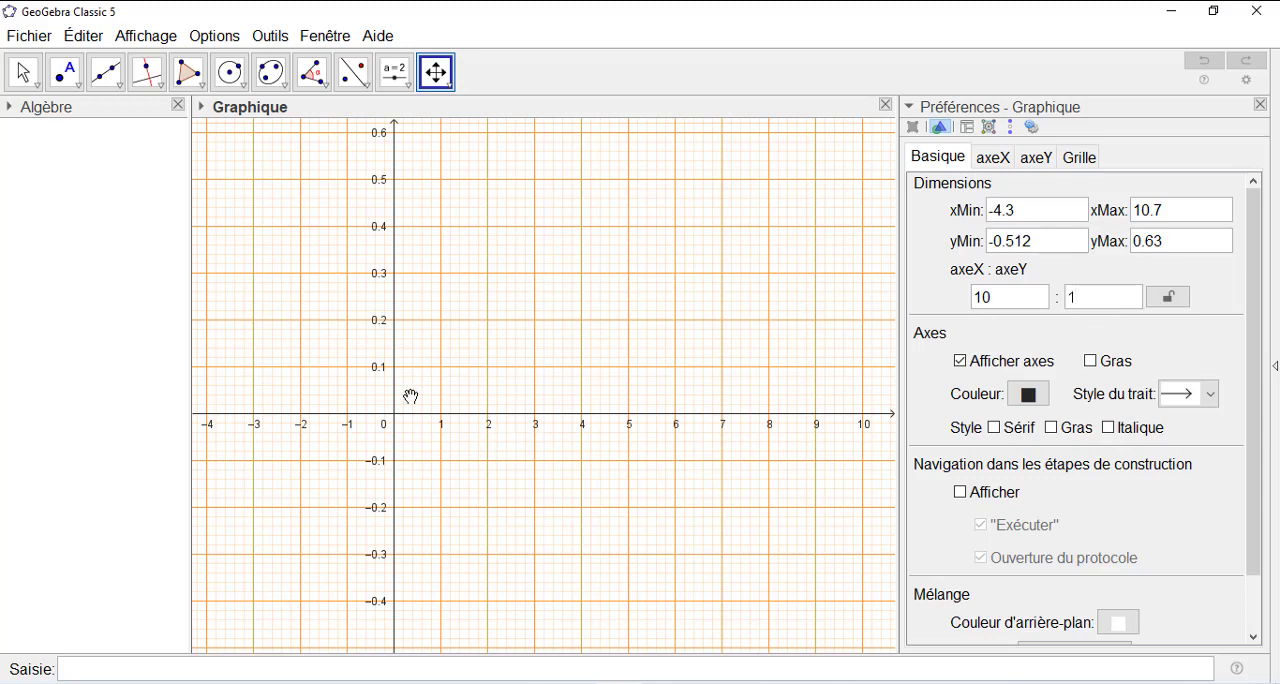
left_click_drag(428, 204, 368, 408)
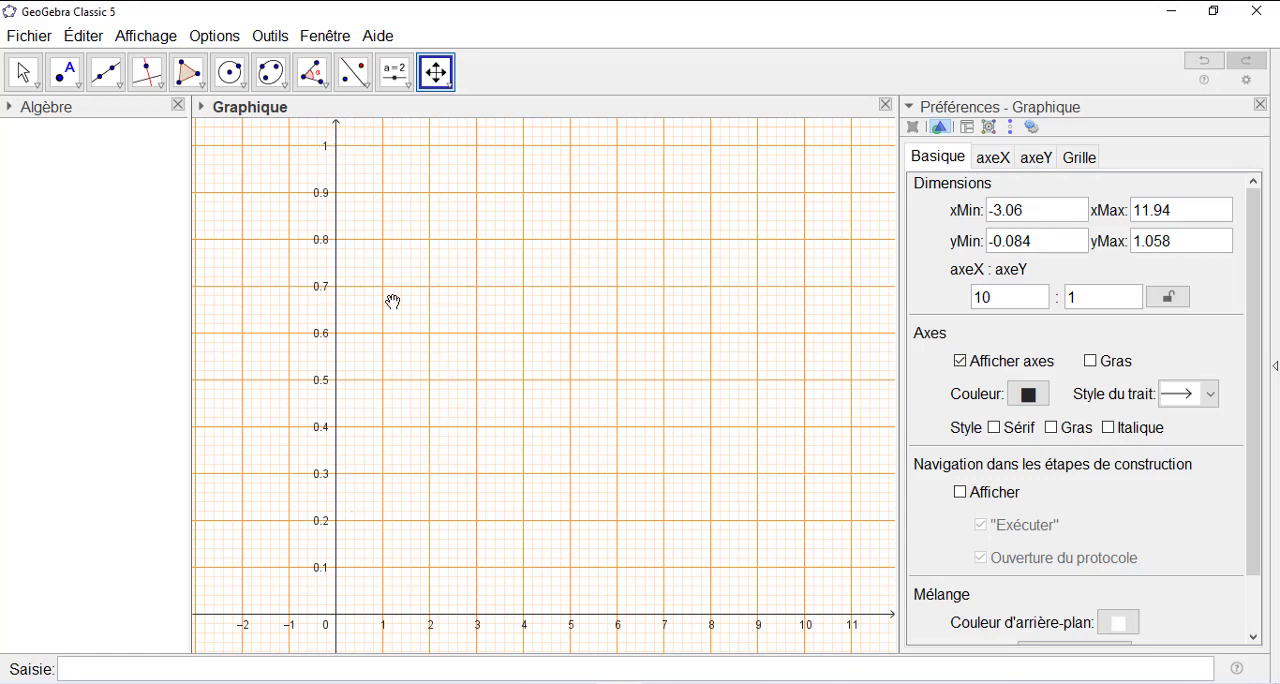
- Zoom out the graphics view until the x-axis is graduated in tens up to 100 and the y-axis in ones up to 6
scroll(412, 403, "down", 3)
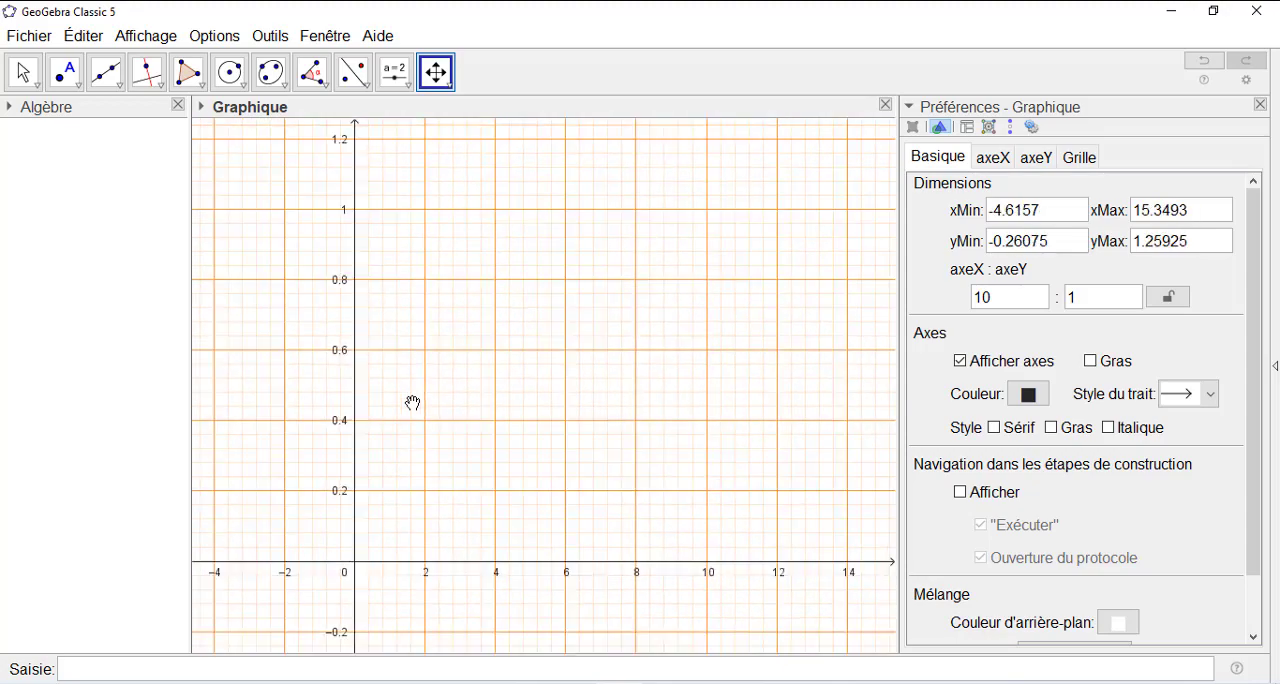
scroll(412, 403, "down", 5)
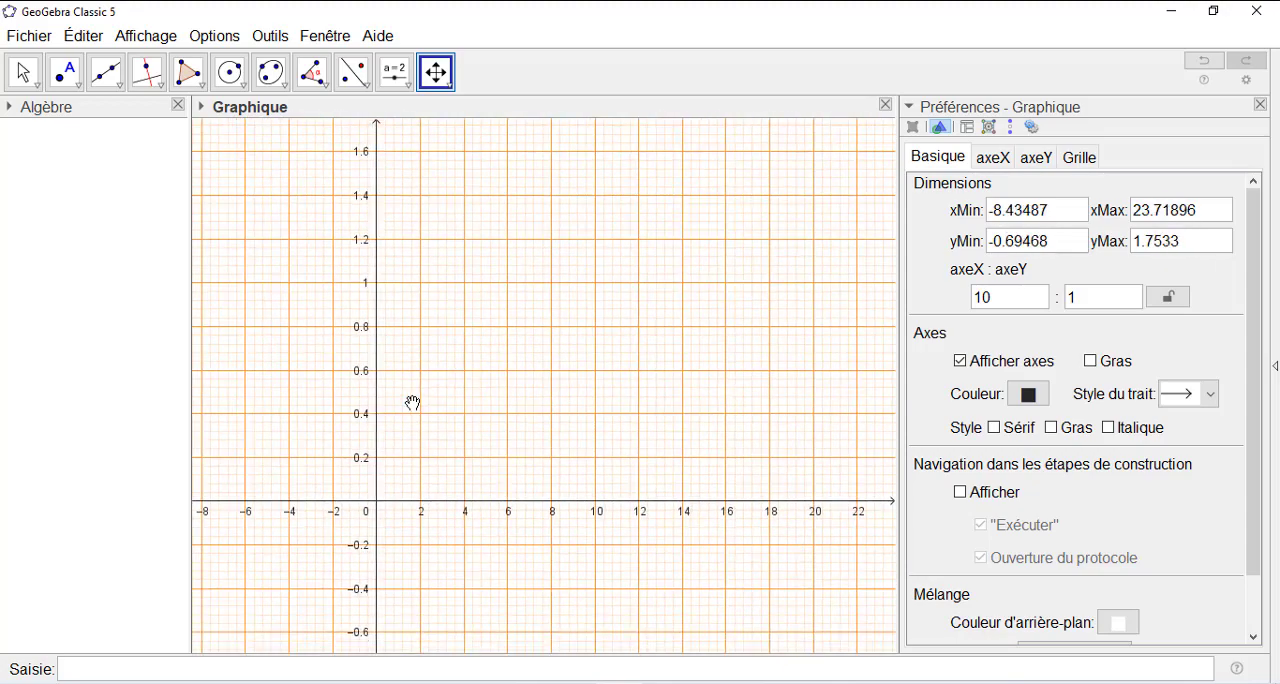
scroll(412, 403, "down", 1)
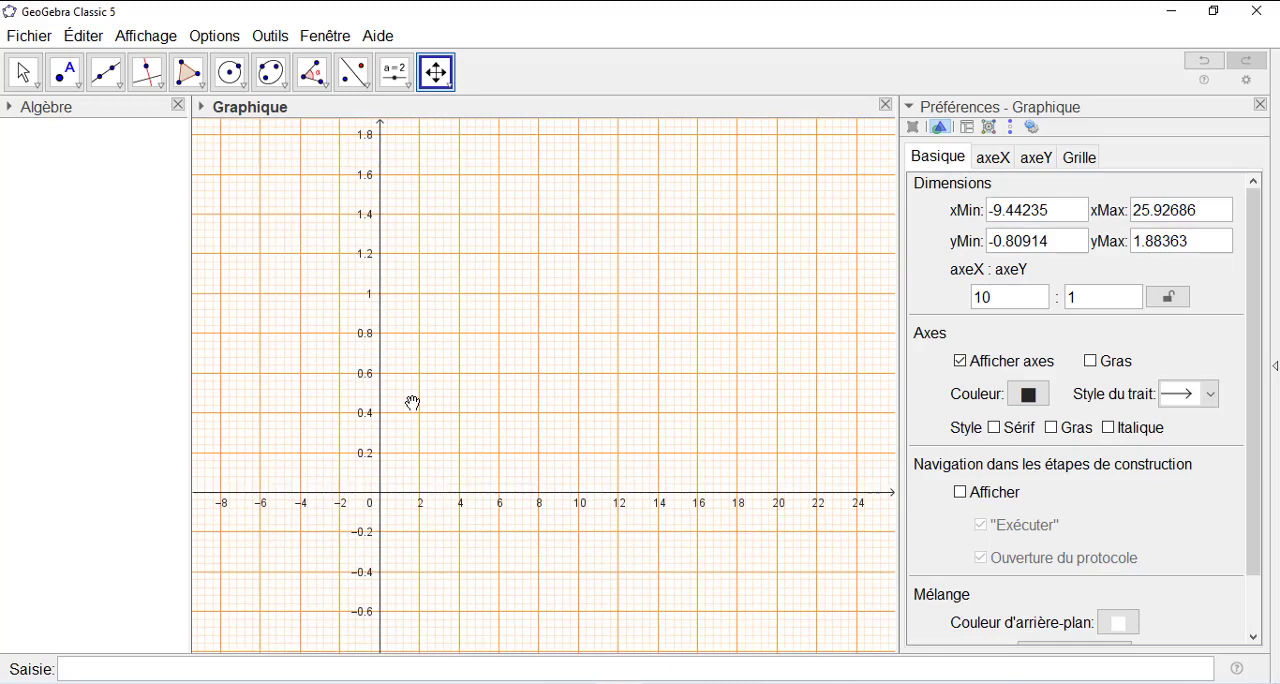
scroll(415, 396, "down", 1)
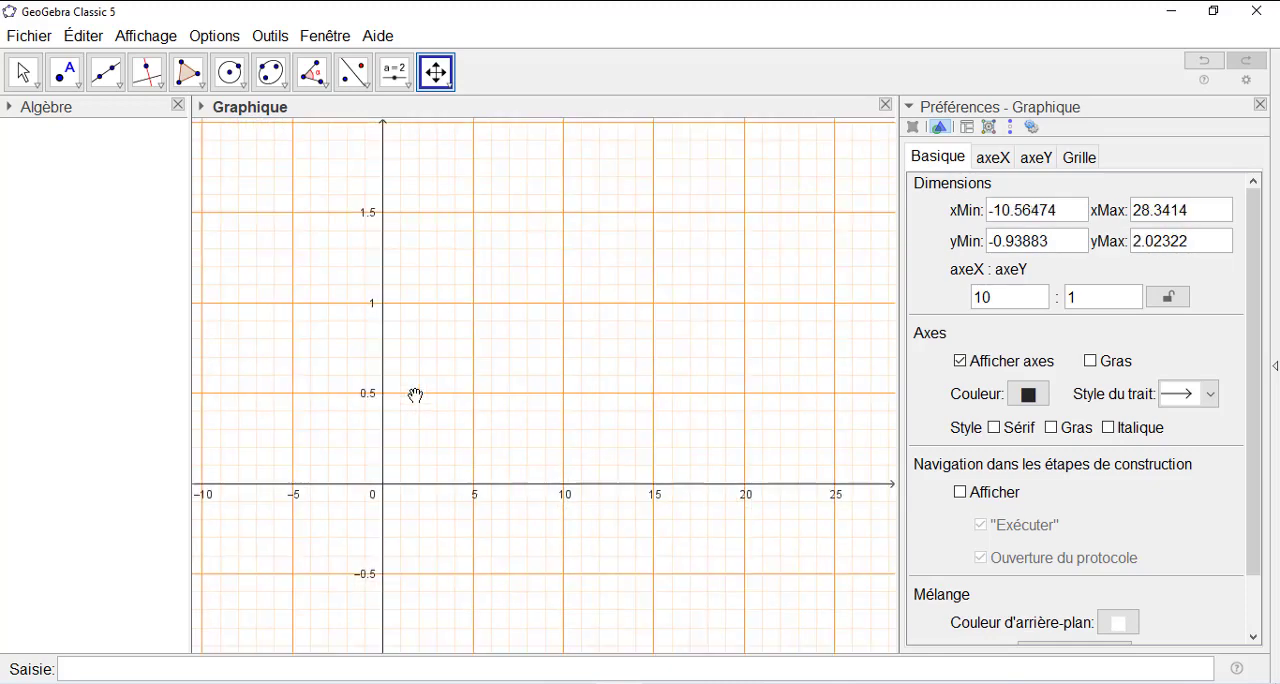
scroll(415, 396, "down", 2)
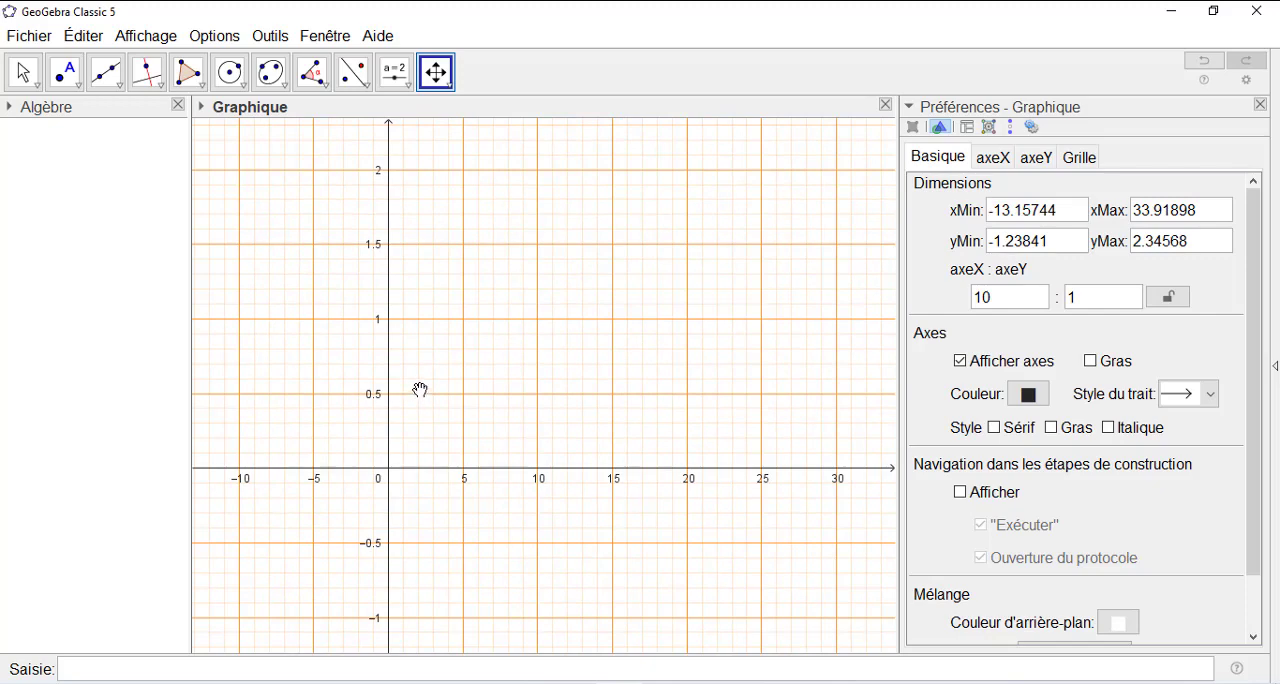
scroll(420, 390, "down", 1)
scroll(420, 390, "down", 3)
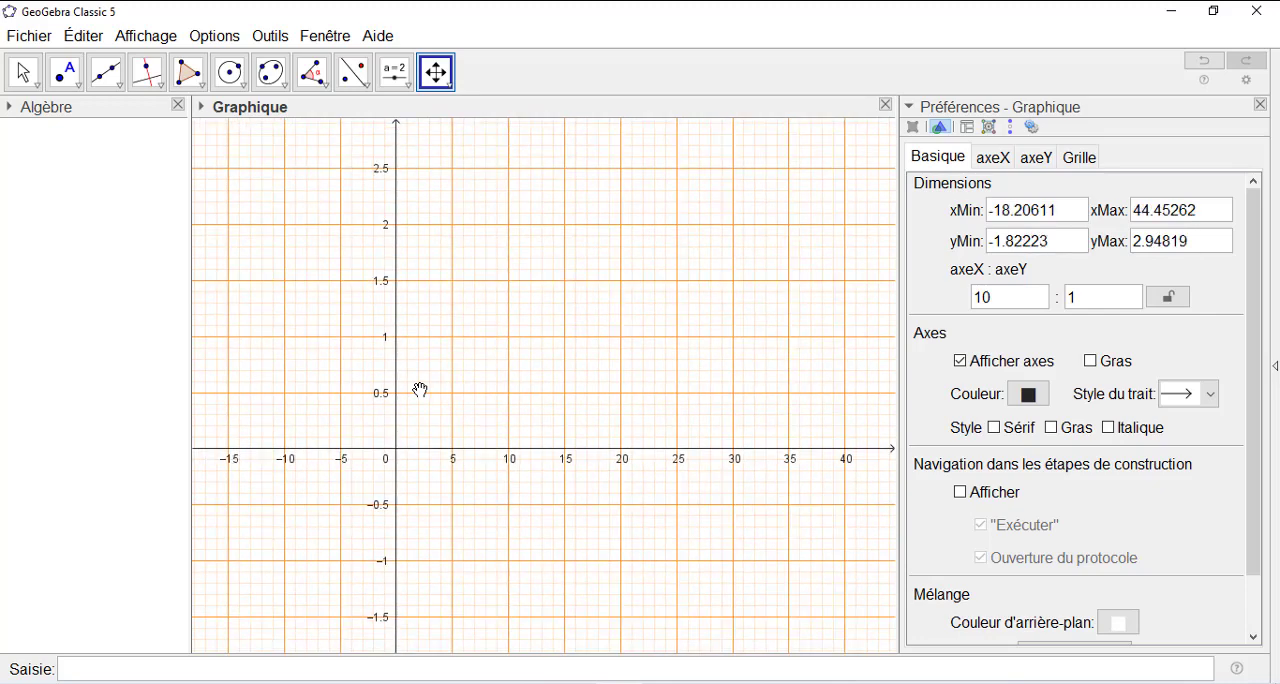
scroll(420, 390, "down", 1)
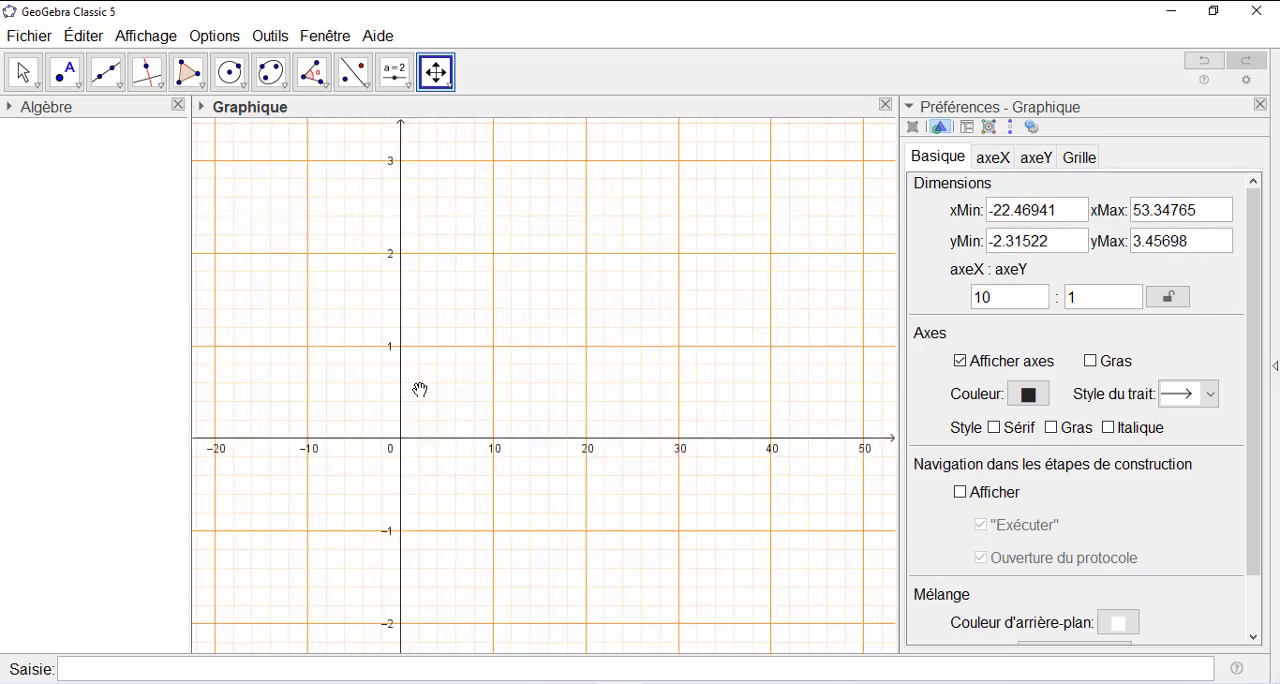
scroll(420, 390, "down", 1)
scroll(420, 390, "down", 4)
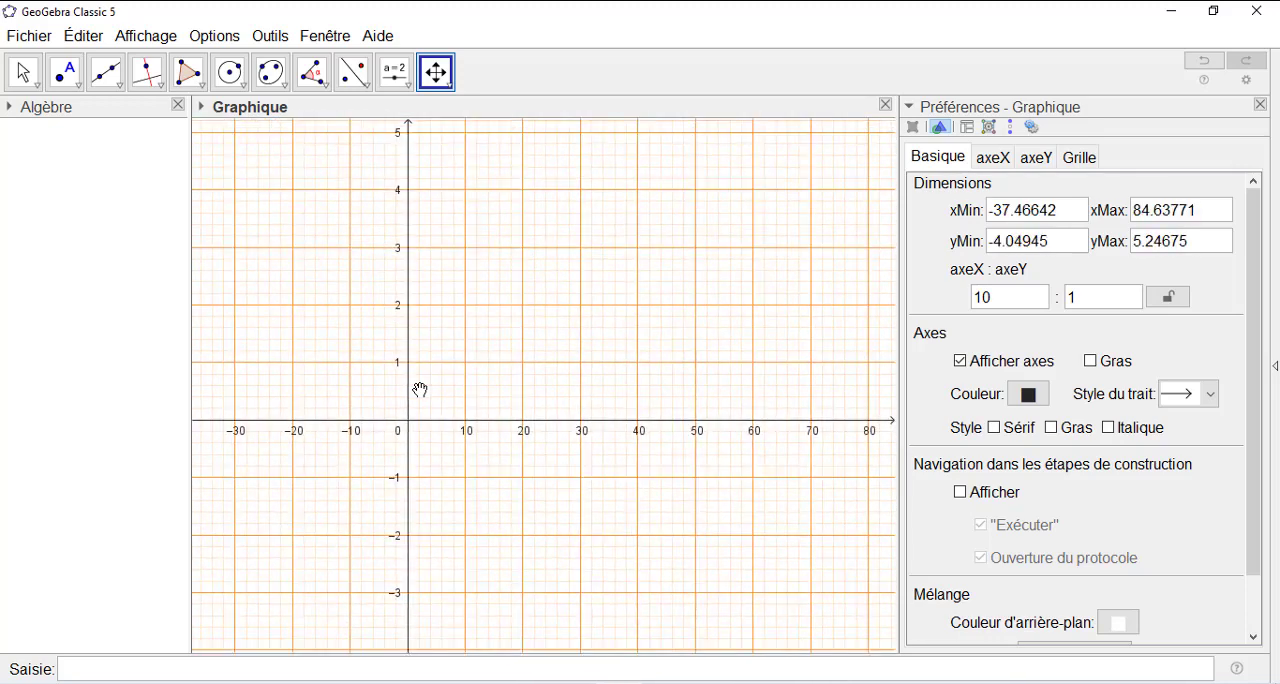
scroll(420, 390, "down", 2)
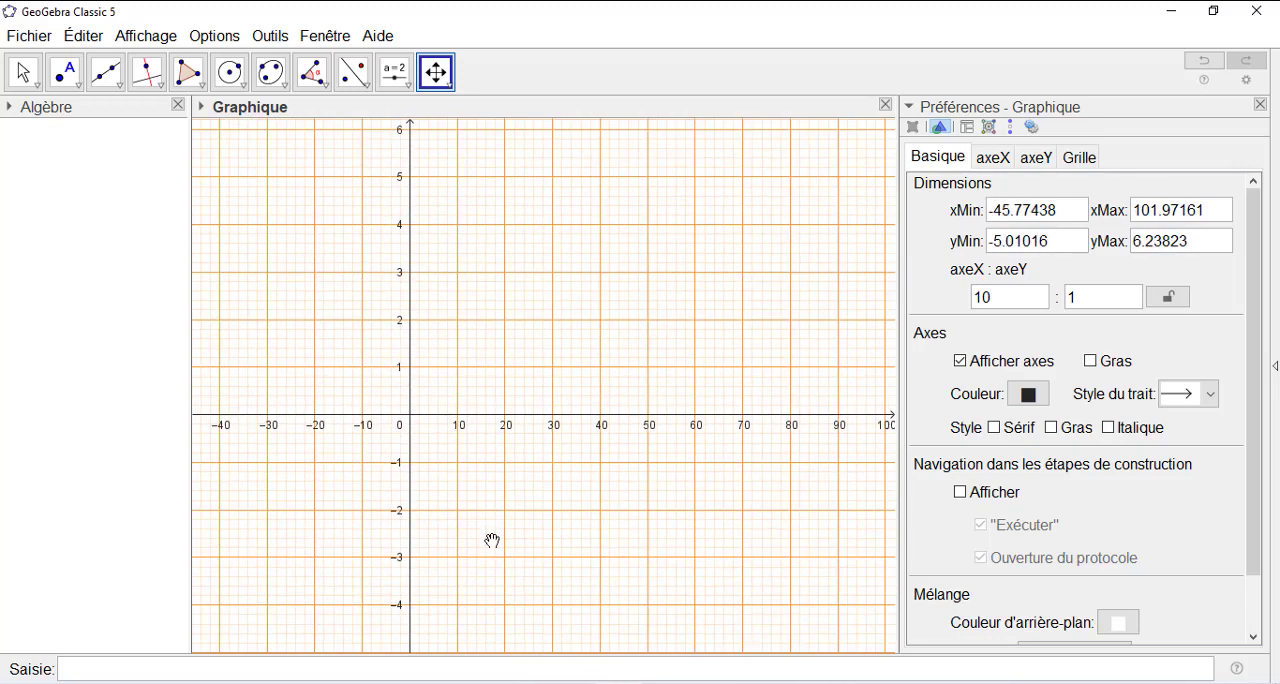
scroll(443, 397, "down", 1)
scroll(443, 397, "up", 1)
- Limit both the x-axis and the y-axis to their positive branches, leaving only the first quadrant of the grid
left_click(994, 158)
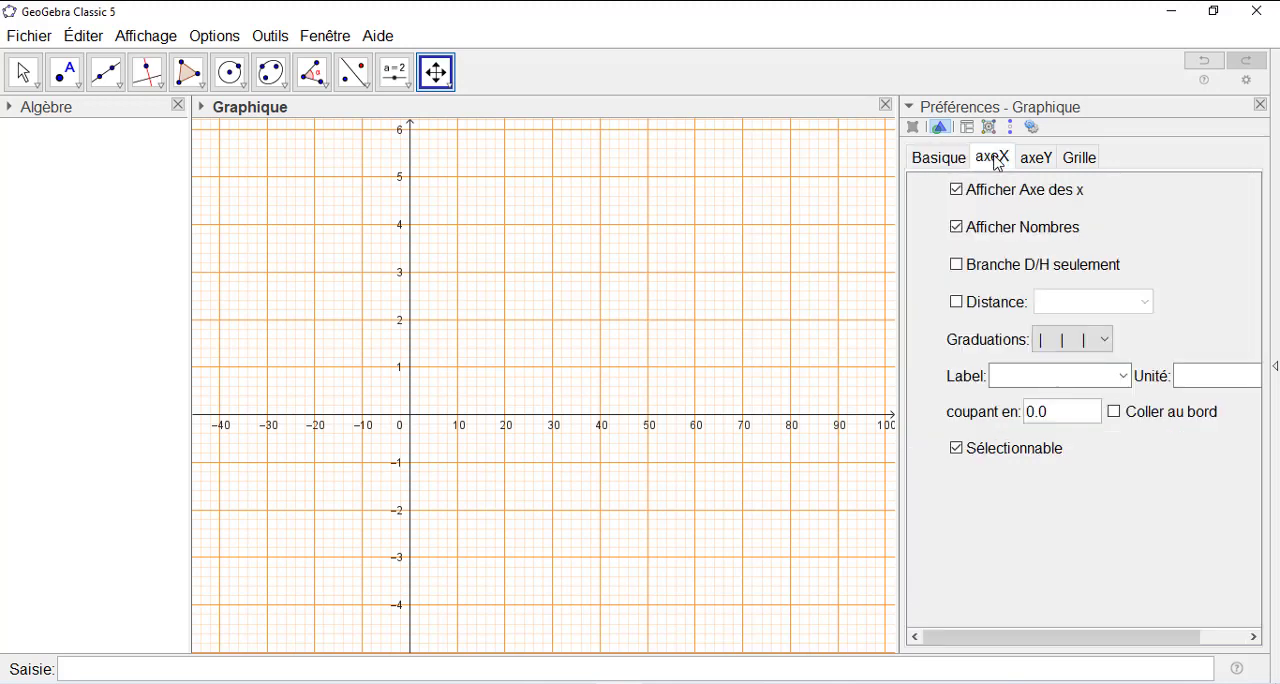
left_click(956, 266)
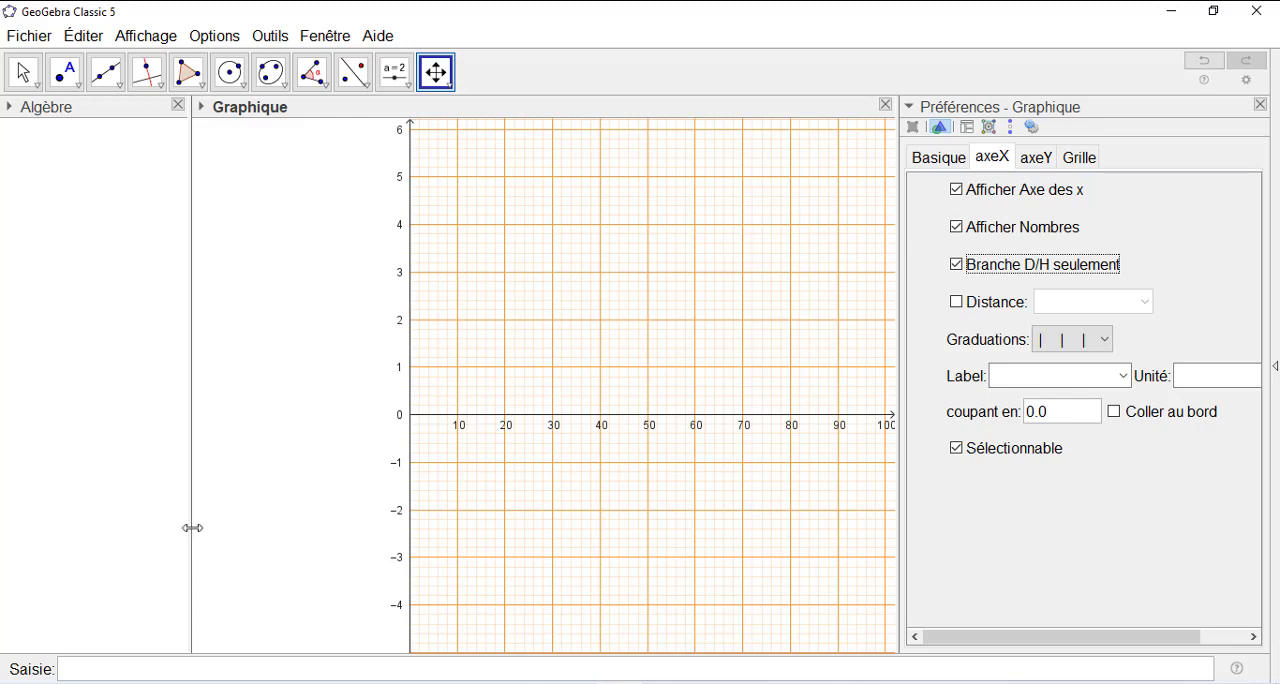
left_click(1045, 163)
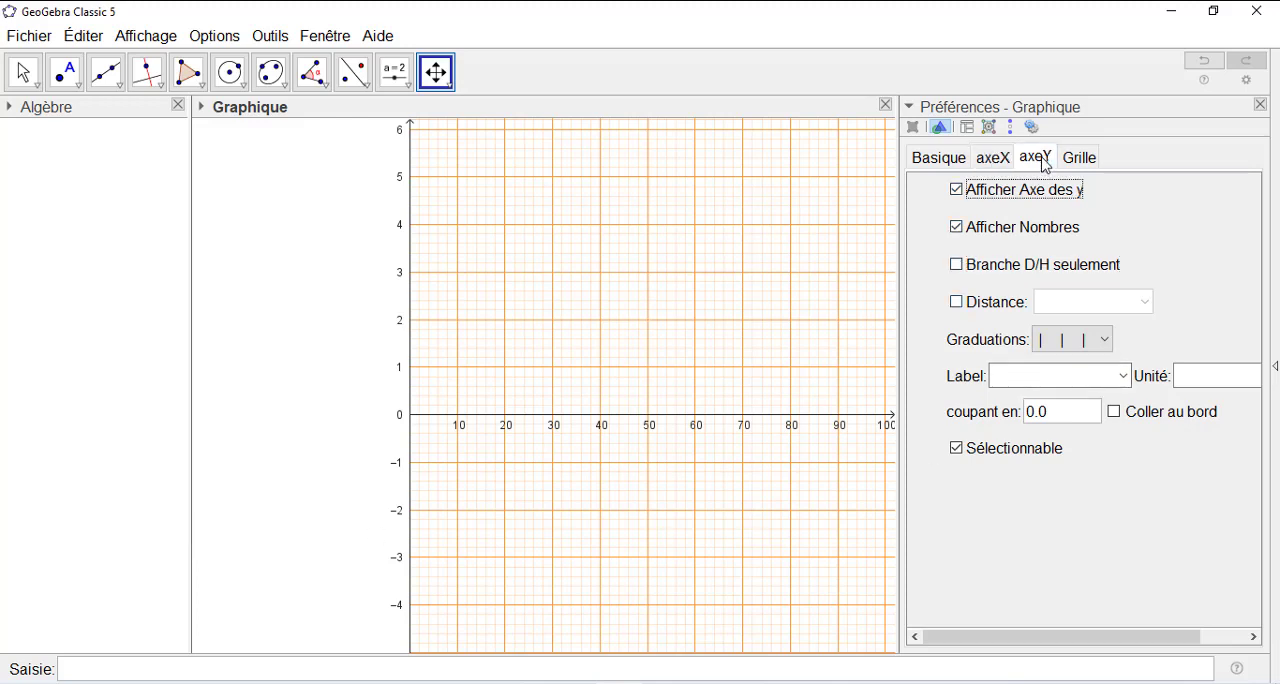
left_click(957, 301)
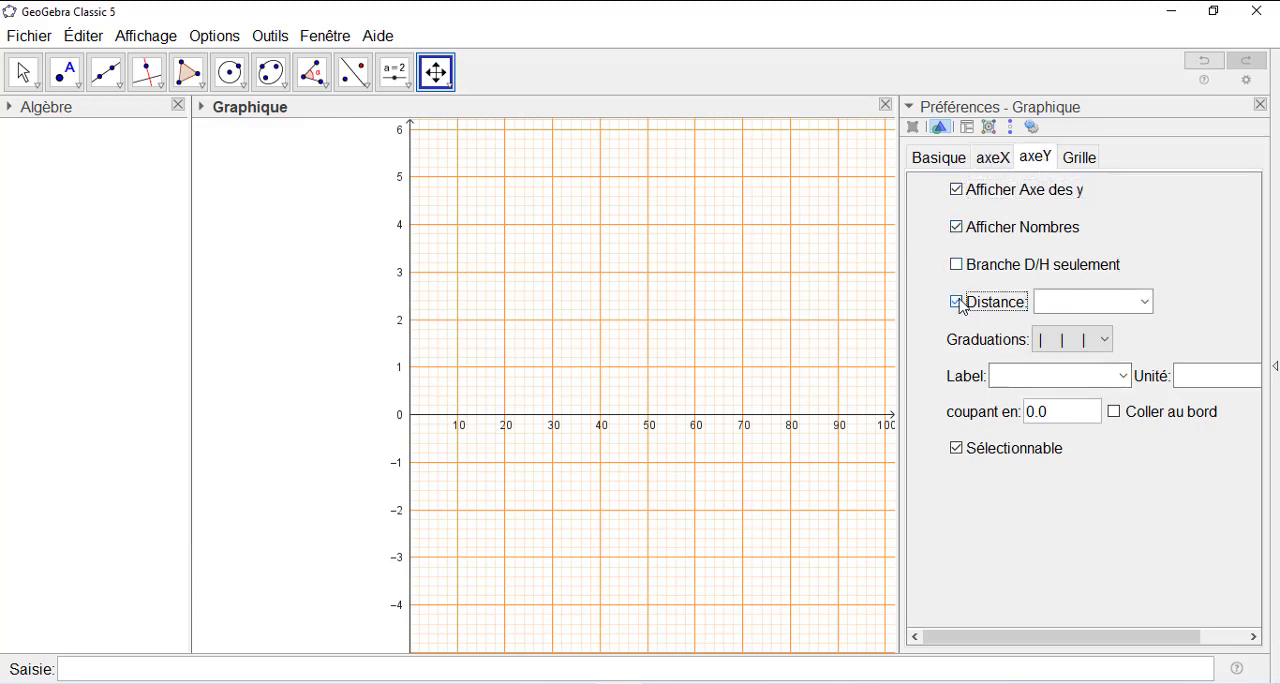
left_click(957, 301)
left_click(957, 266)
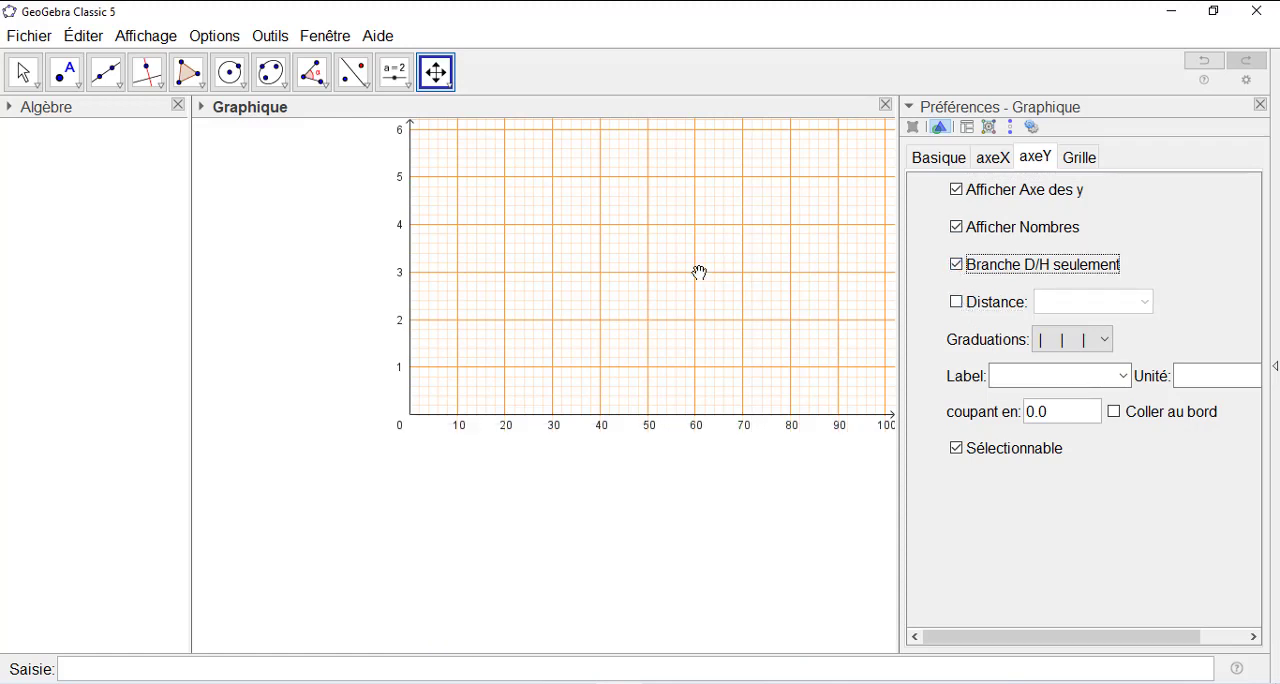
left_click_drag(699, 272, 605, 403)
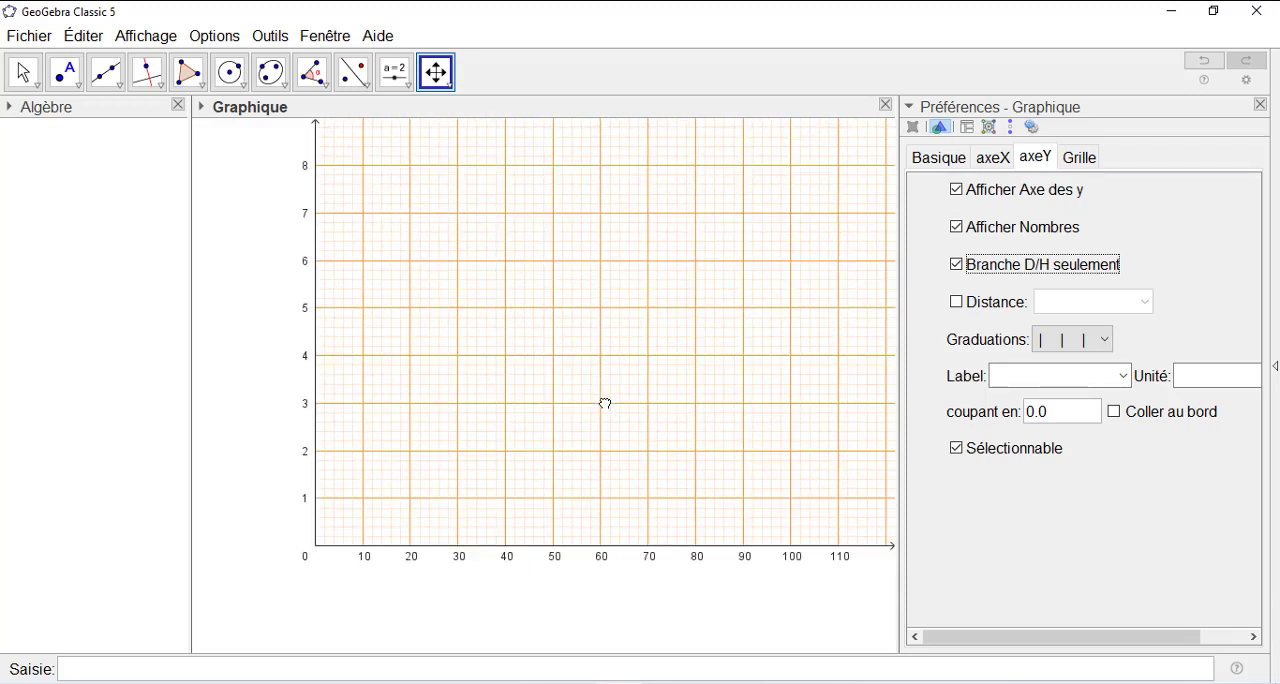
left_click_drag(605, 403, 570, 418)
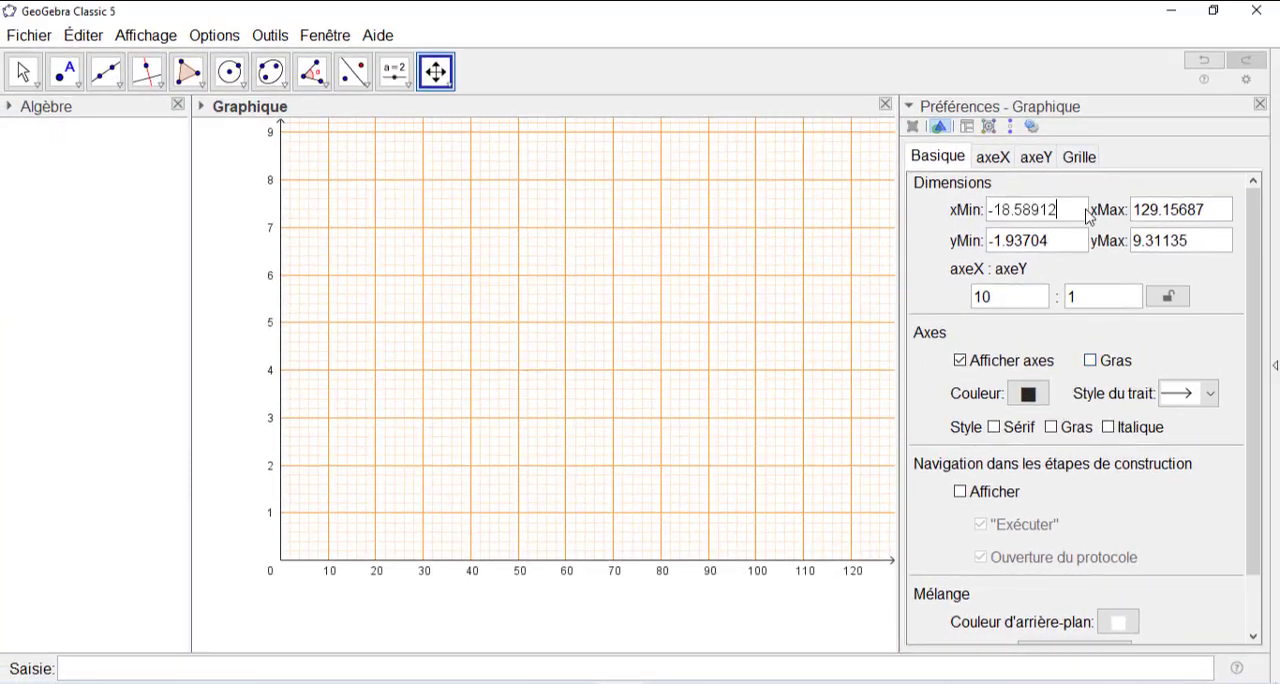
- Set custom grid line distances of 5 for x and 0.5 for y in the graphics view
left_click(1080, 160)
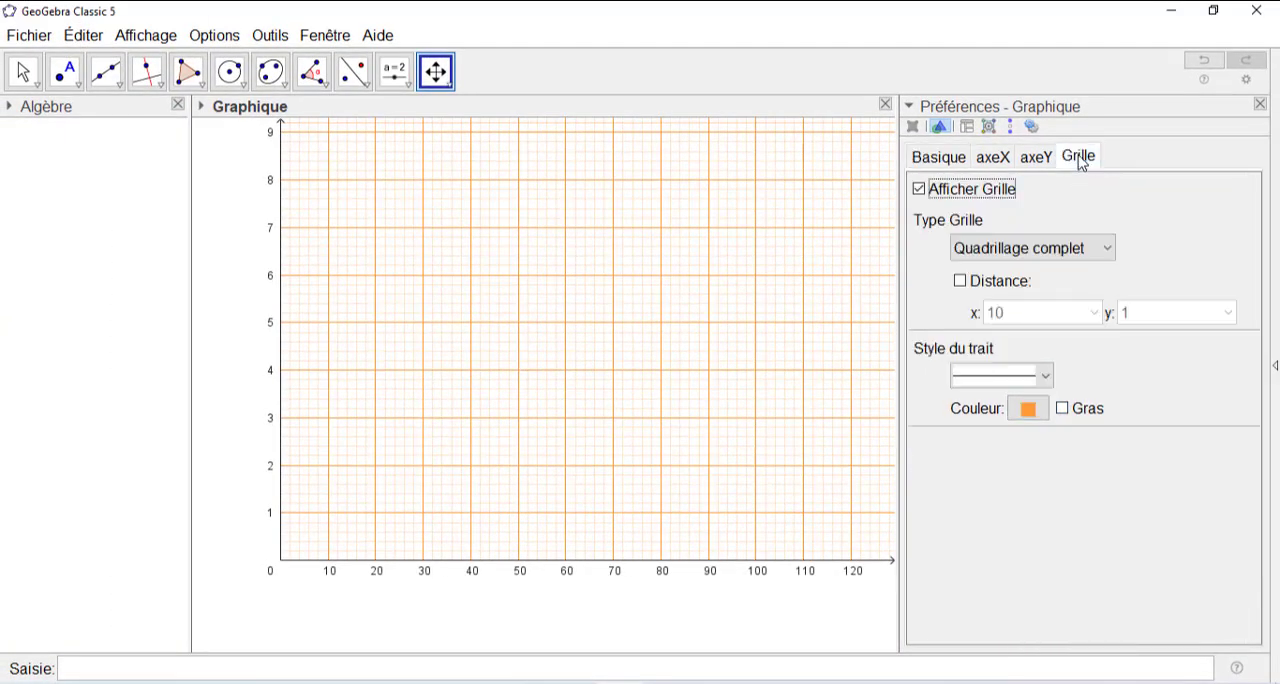
left_click(959, 283)
left_click(998, 313)
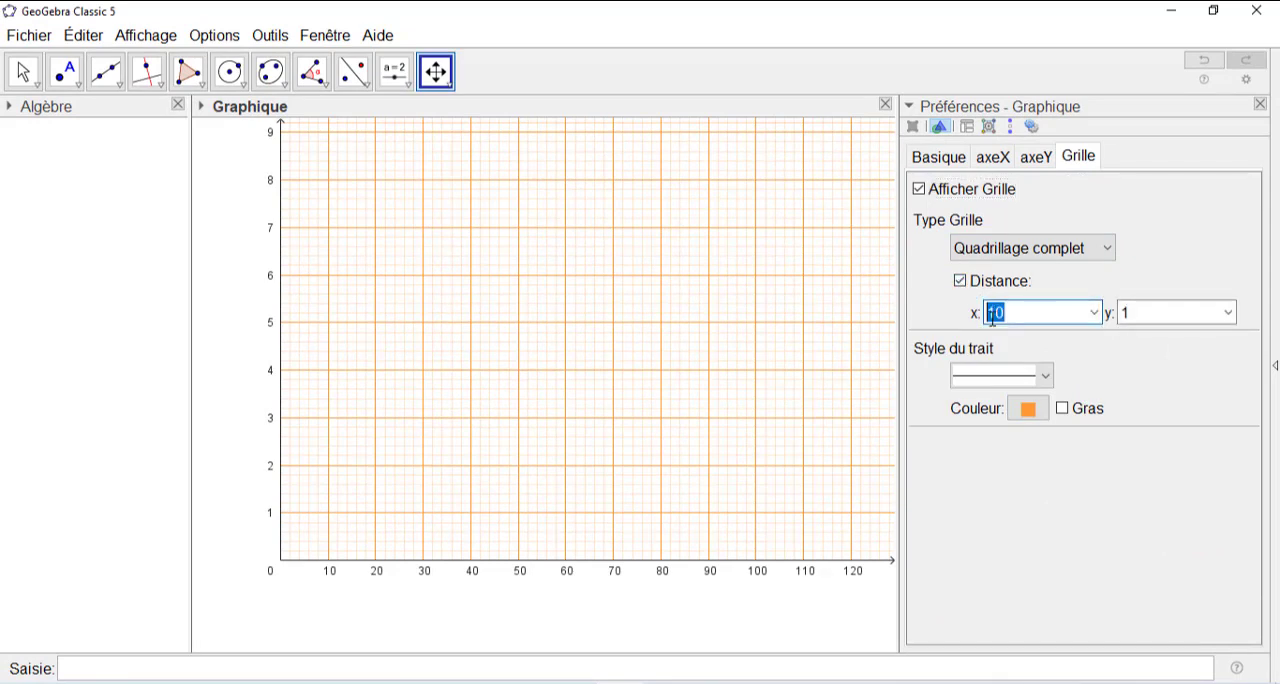
type("5")
left_click(1131, 313)
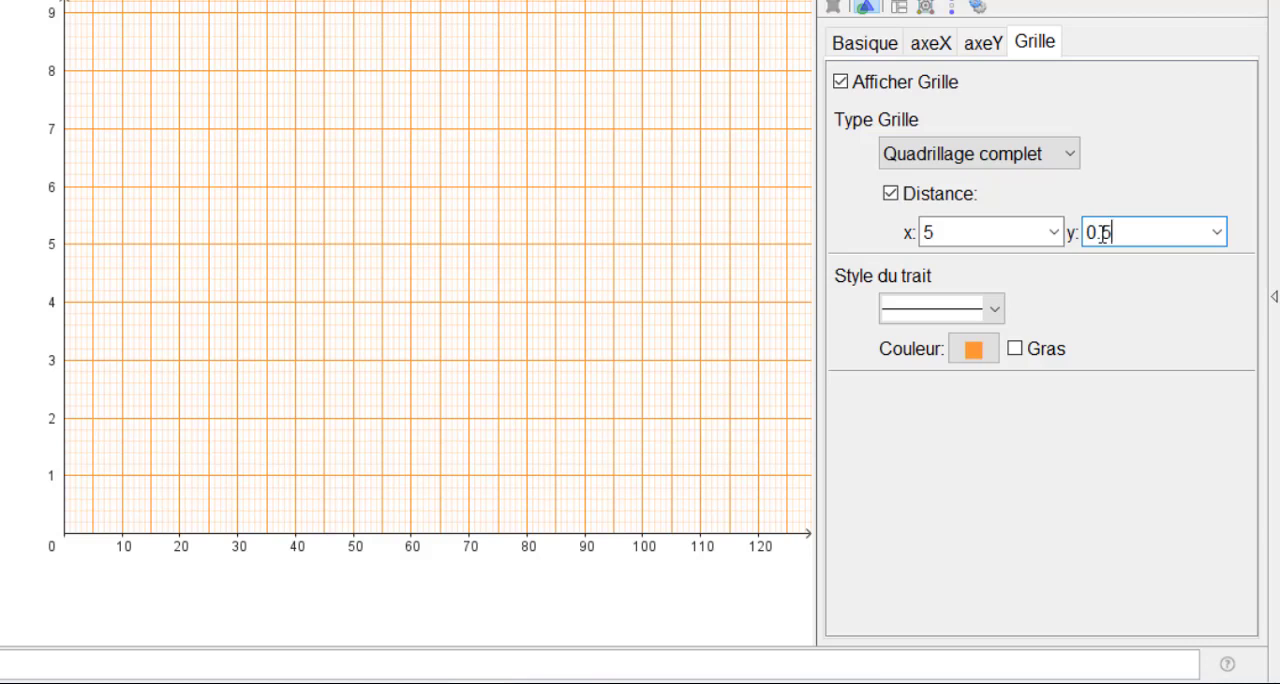
key("Return")
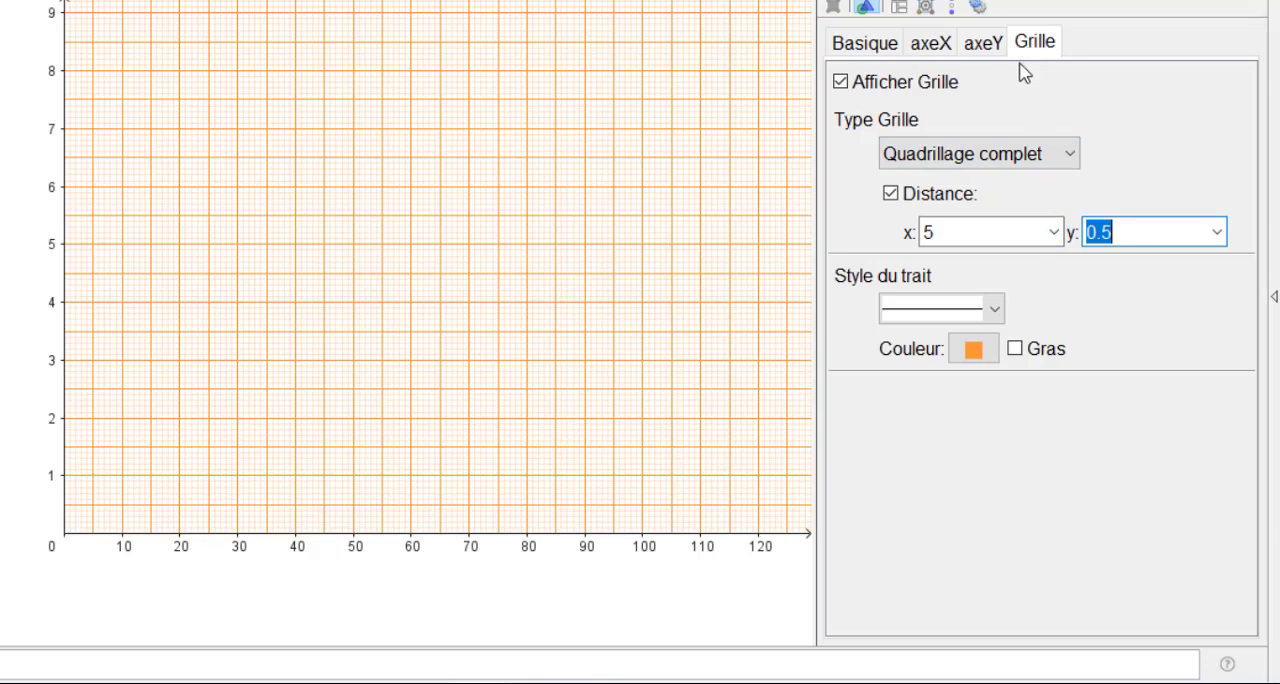
- Remove the graduation marks from both the x-axis and the y-axis
left_click(860, 44)
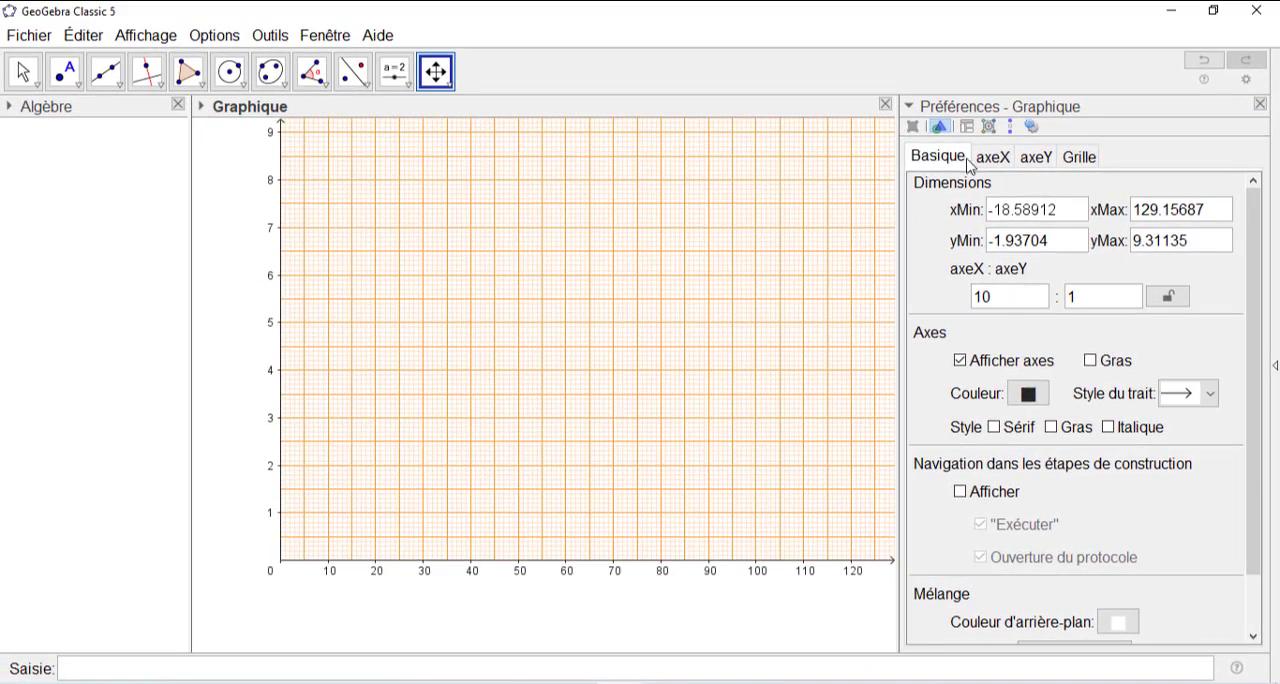
left_click(1072, 162)
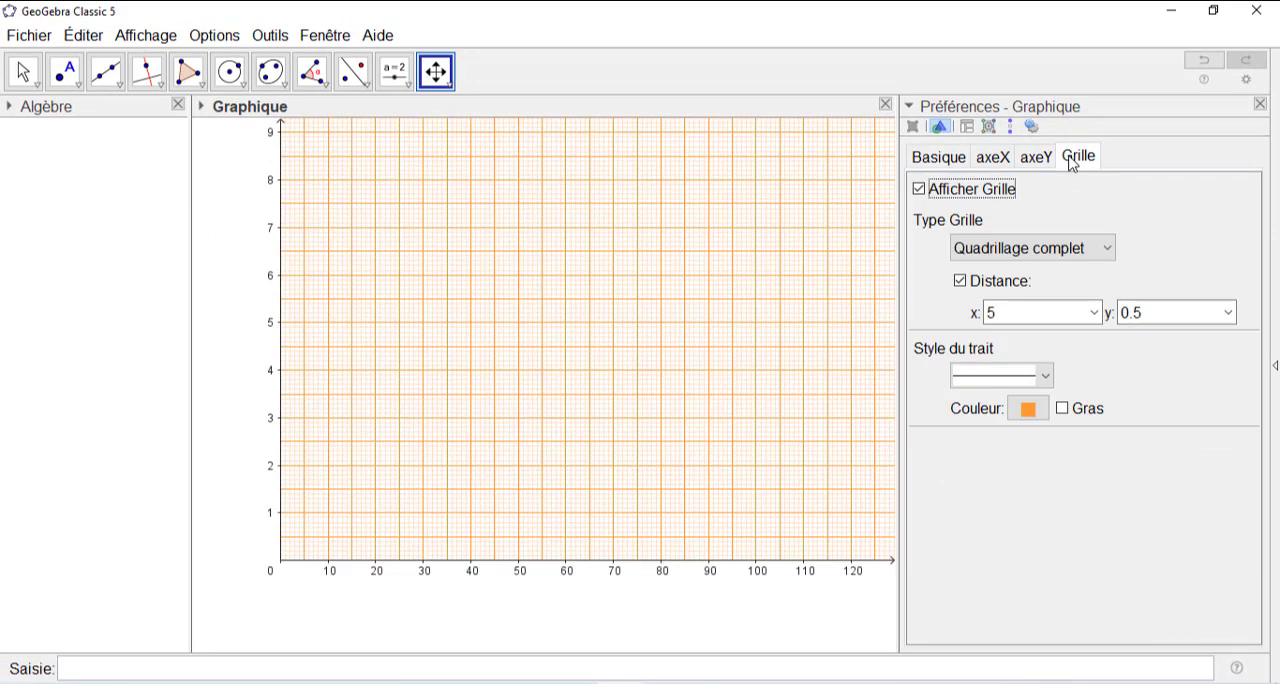
left_click(996, 160)
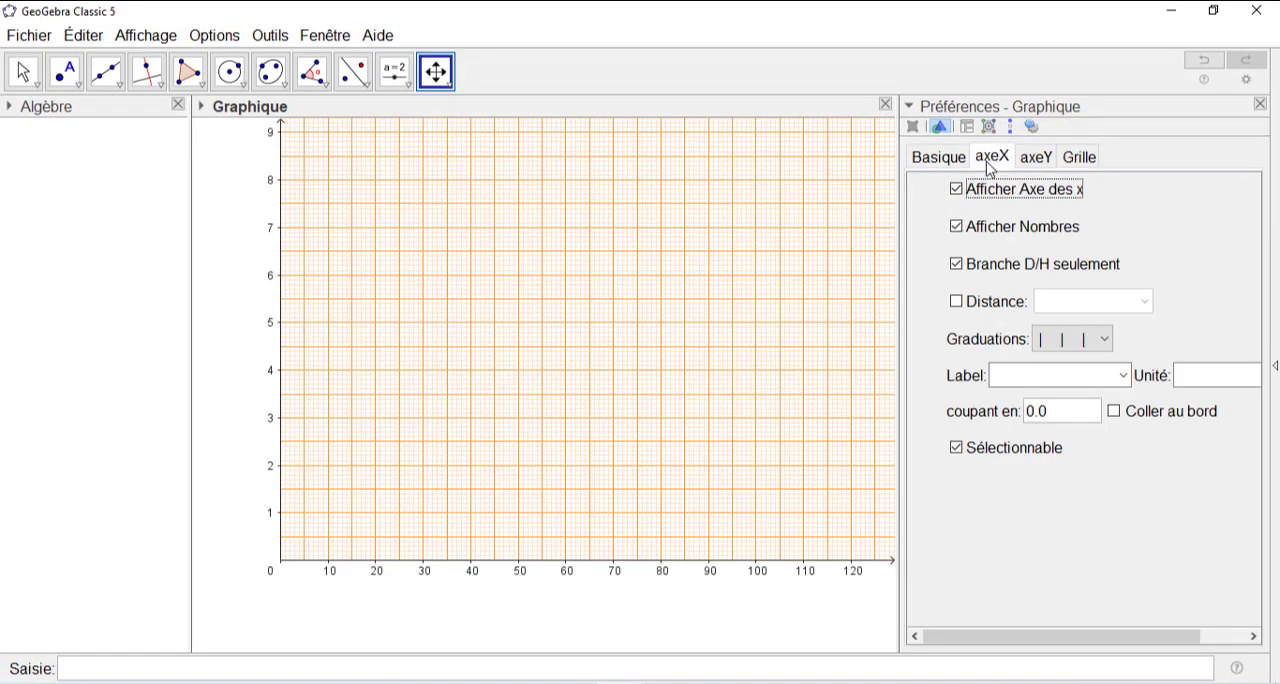
left_click(1100, 340)
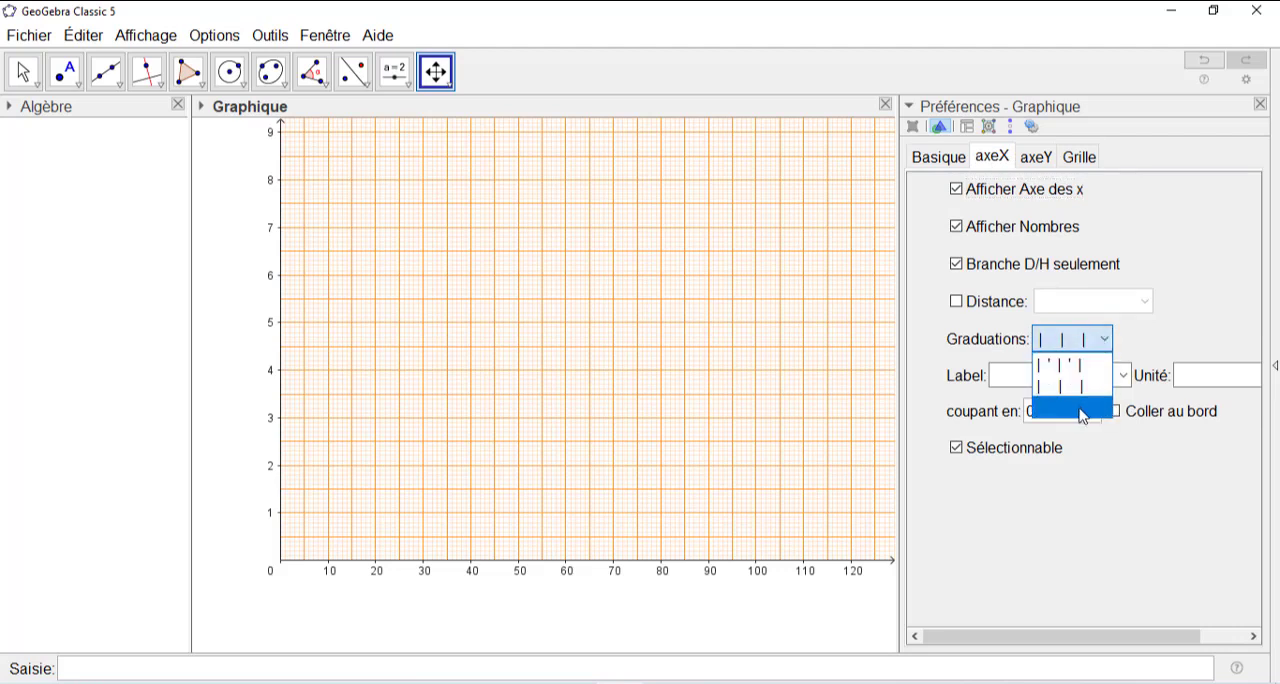
left_click(1083, 410)
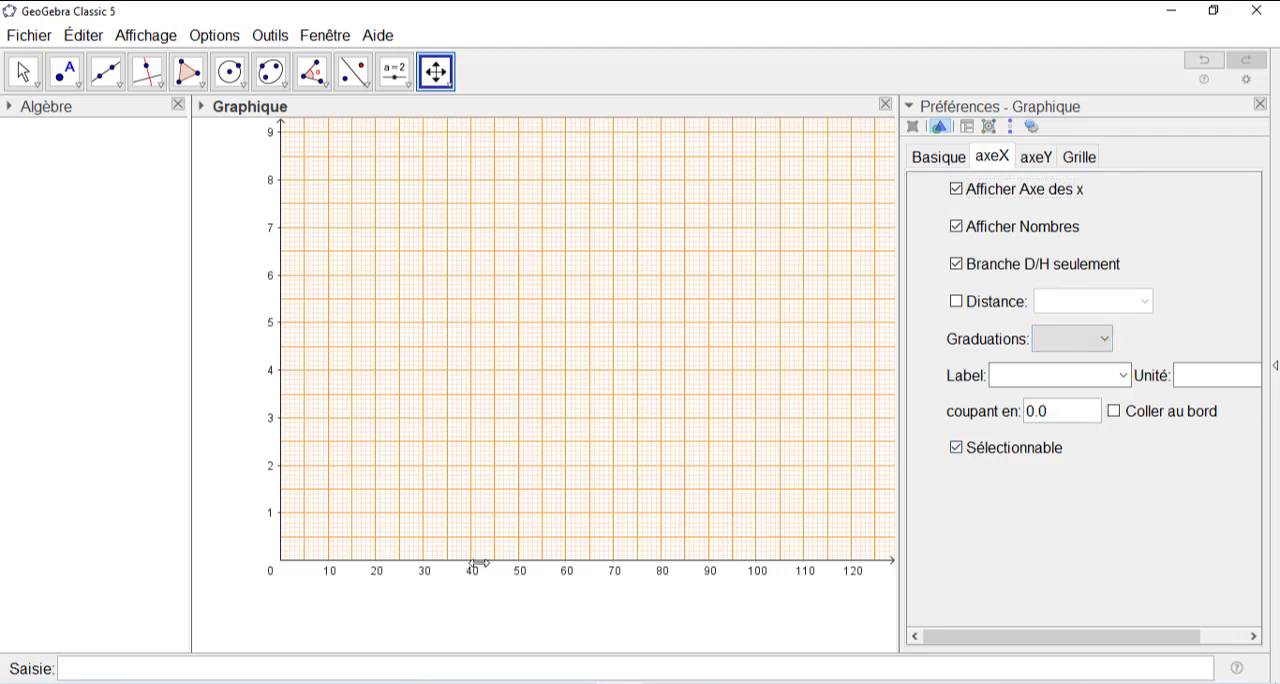
left_click(1038, 160)
left_click(1103, 340)
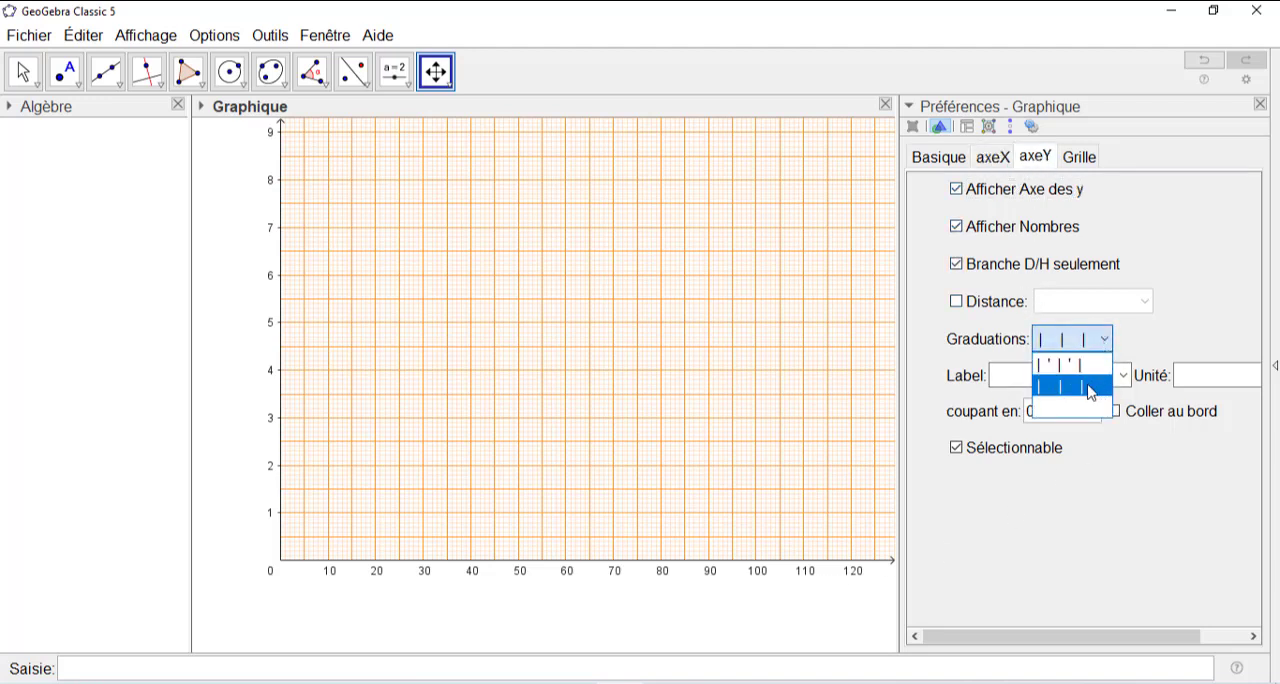
left_click(1080, 409)
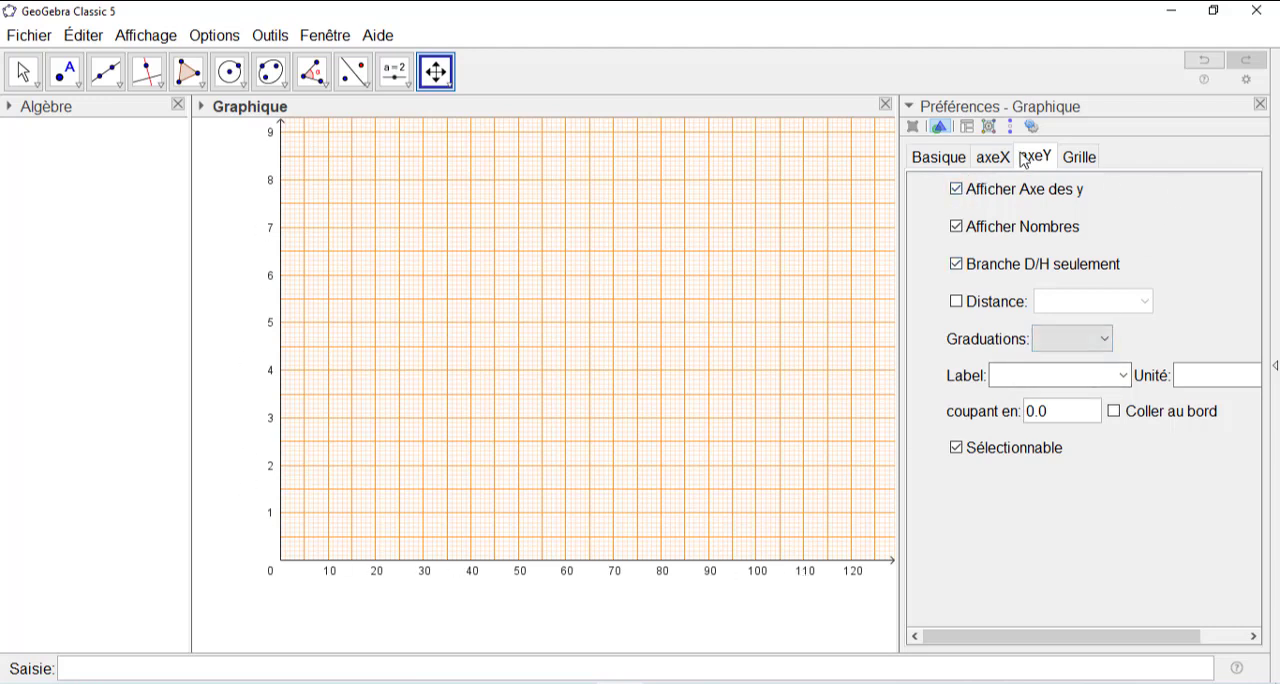
- Set the colour of the axes to blue and make the axis lines bold
left_click(938, 160)
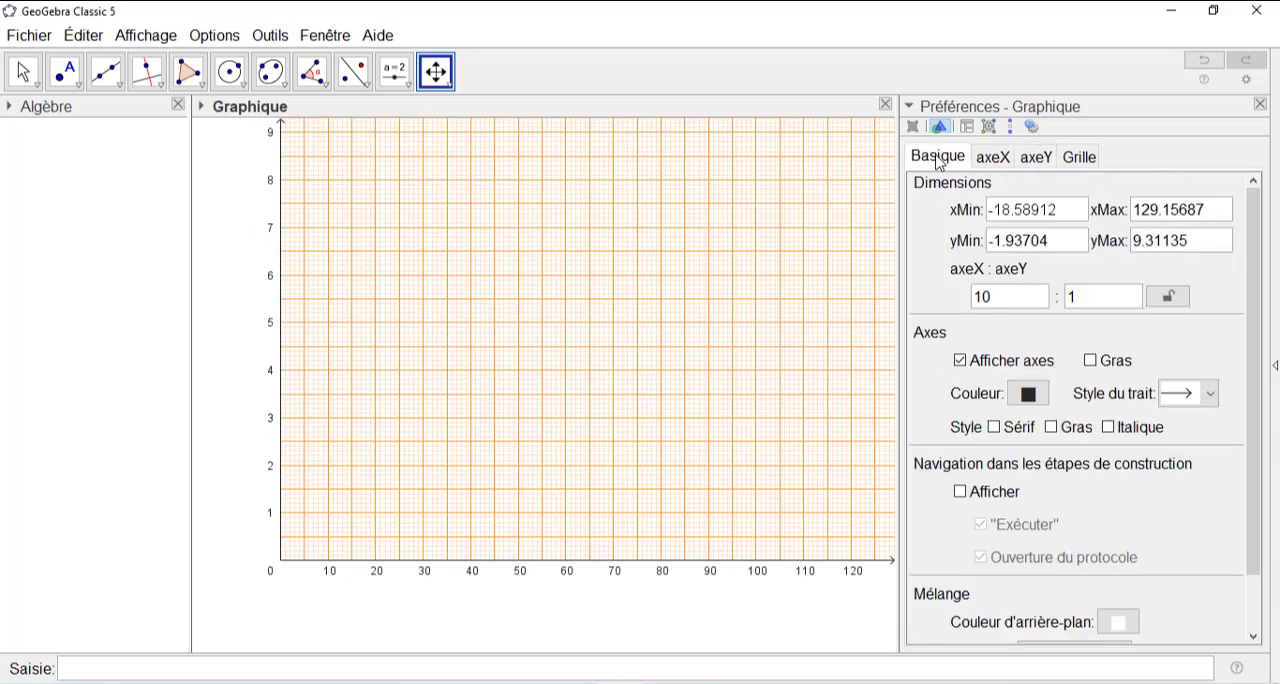
left_click(1029, 396)
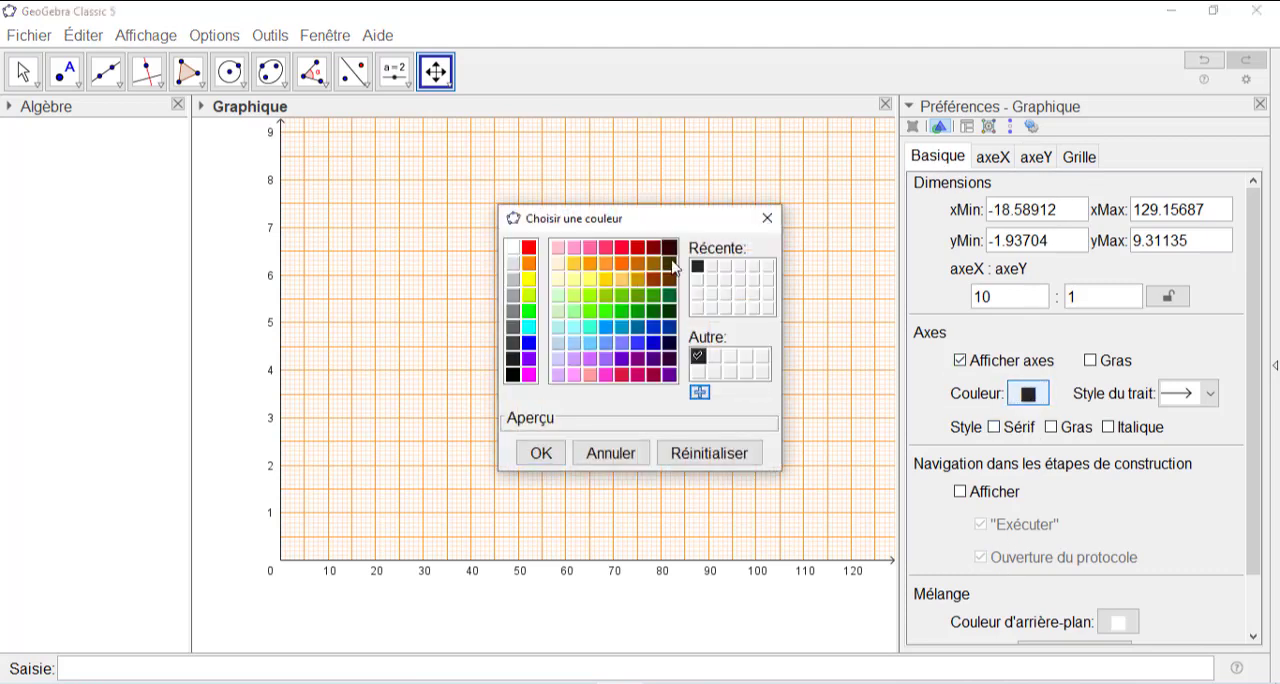
left_click(638, 346)
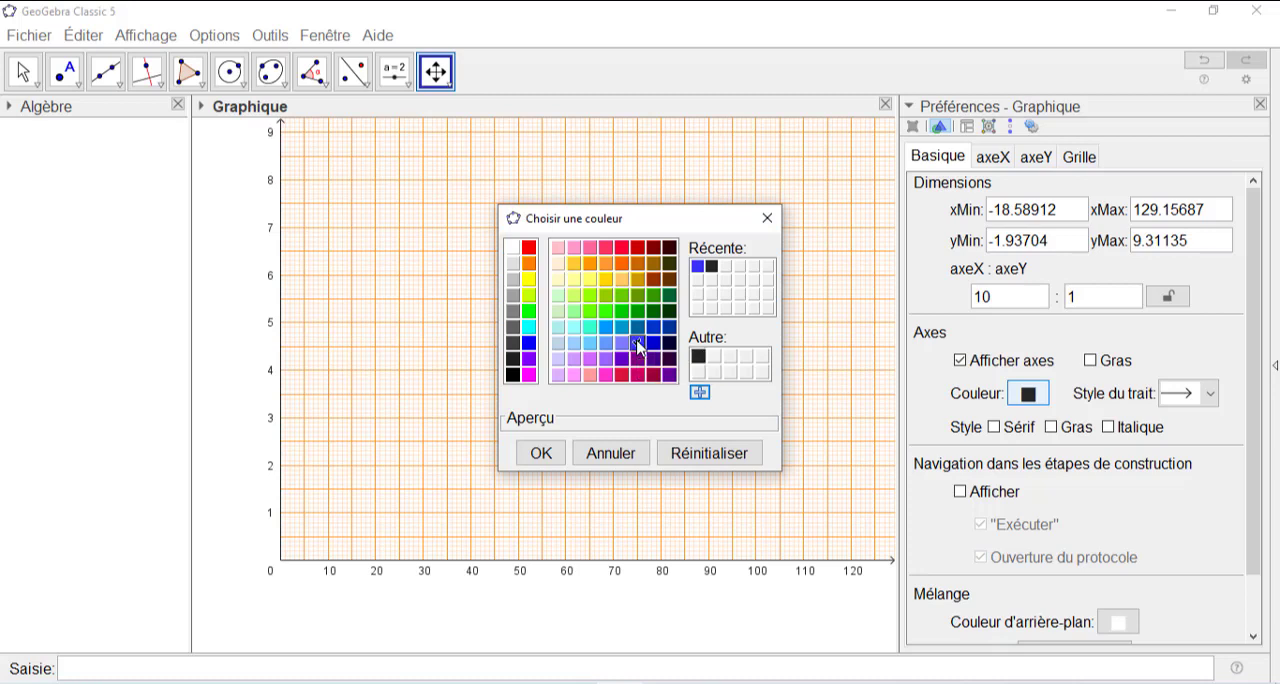
left_click(547, 455)
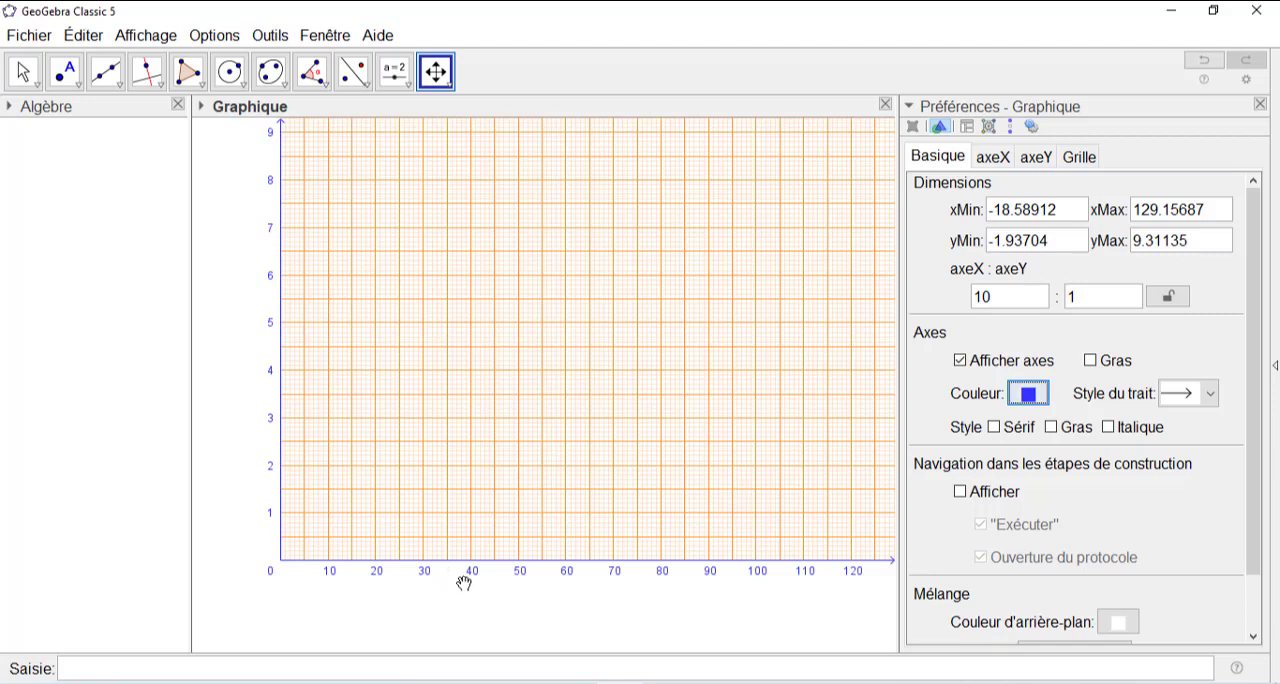
left_click(1090, 361)
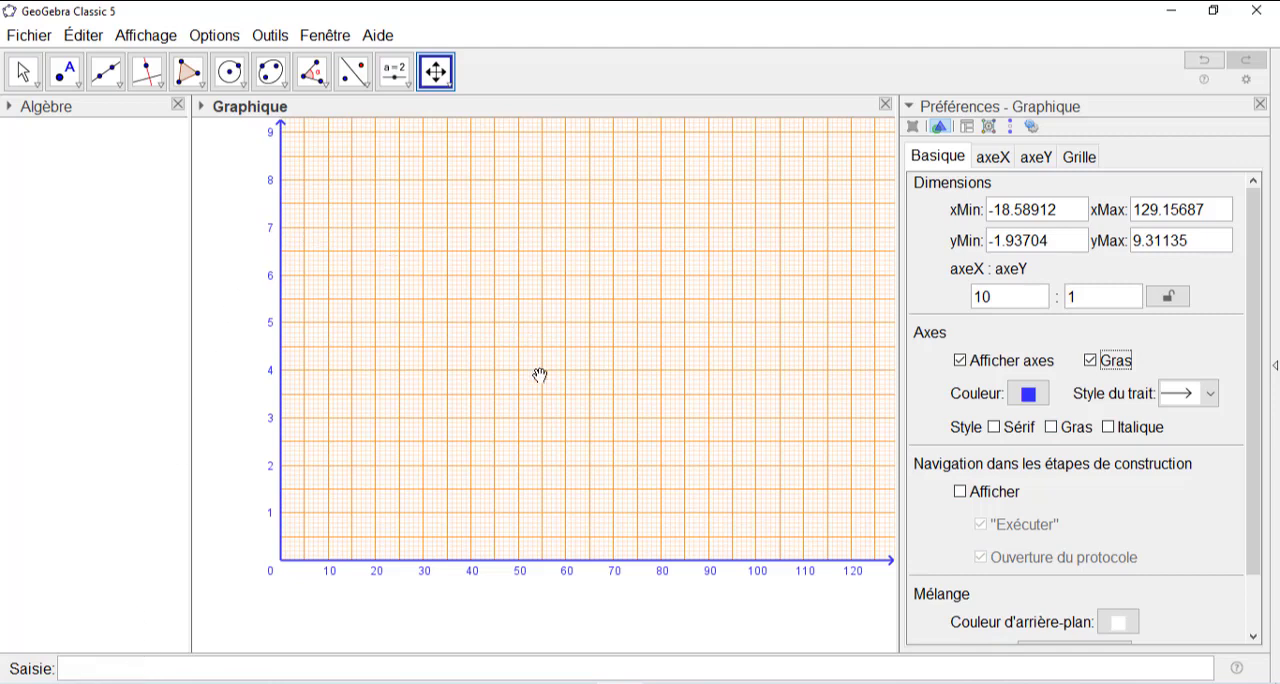
left_click_drag(546, 418, 509, 447)
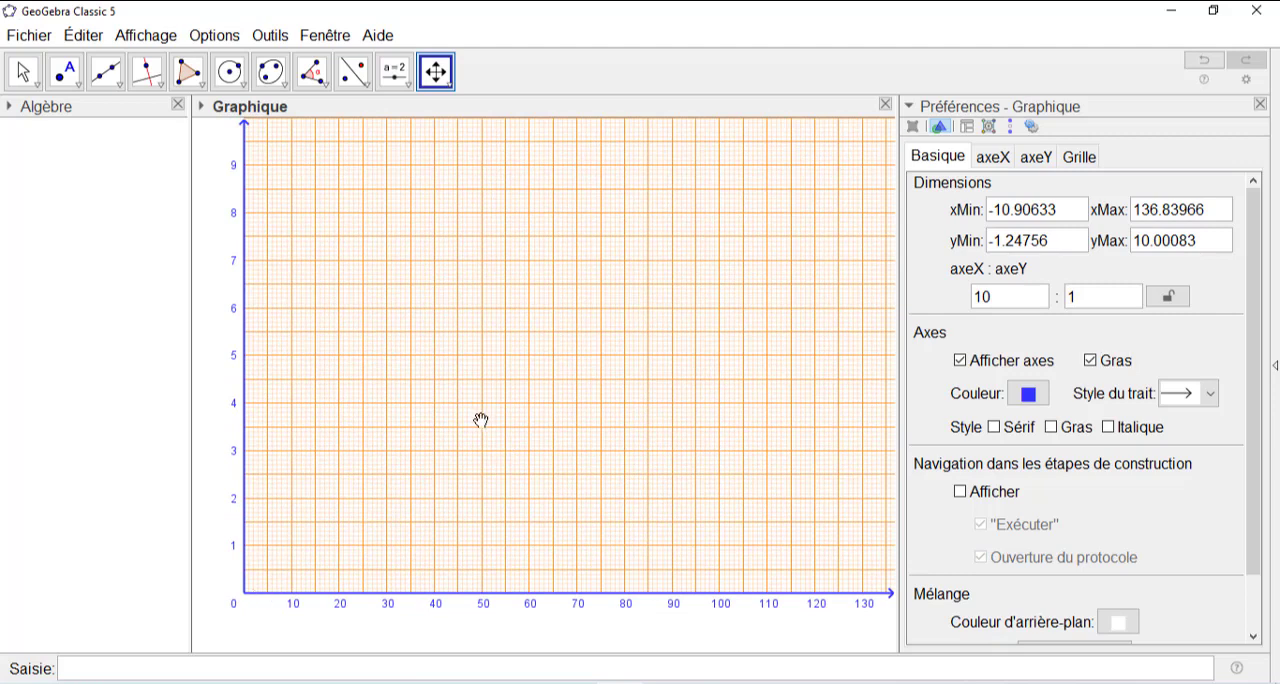
left_click(70, 676)
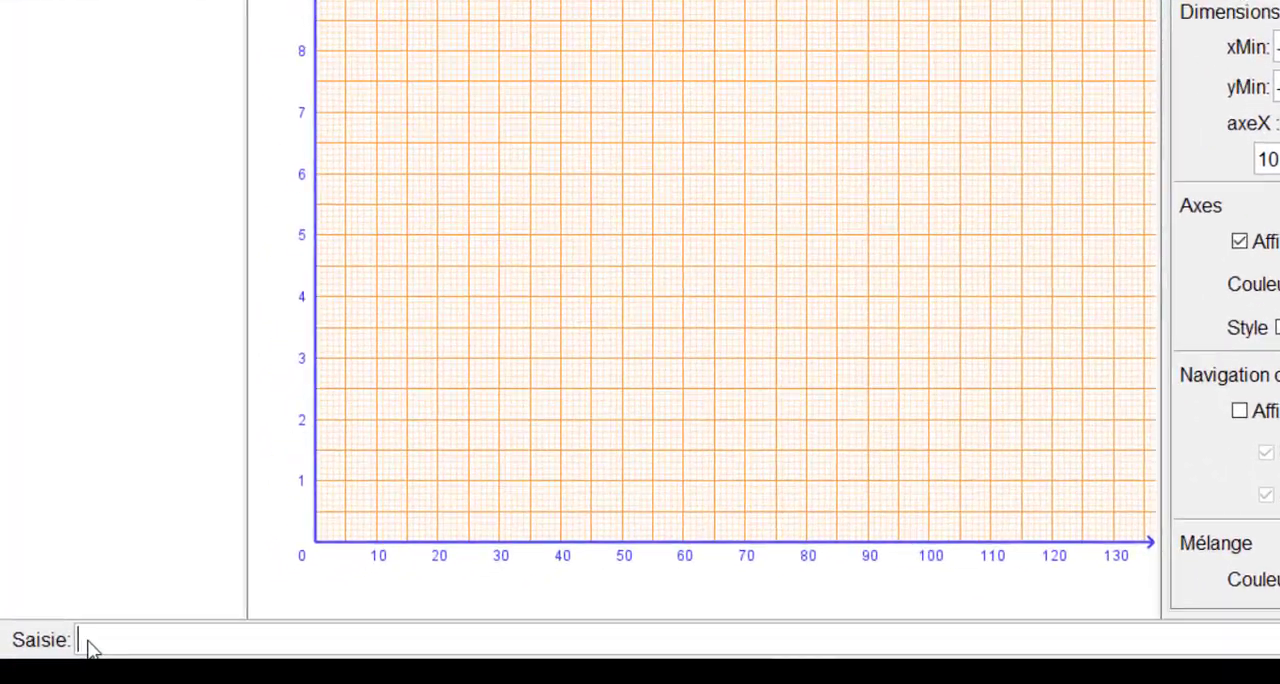
type("6")
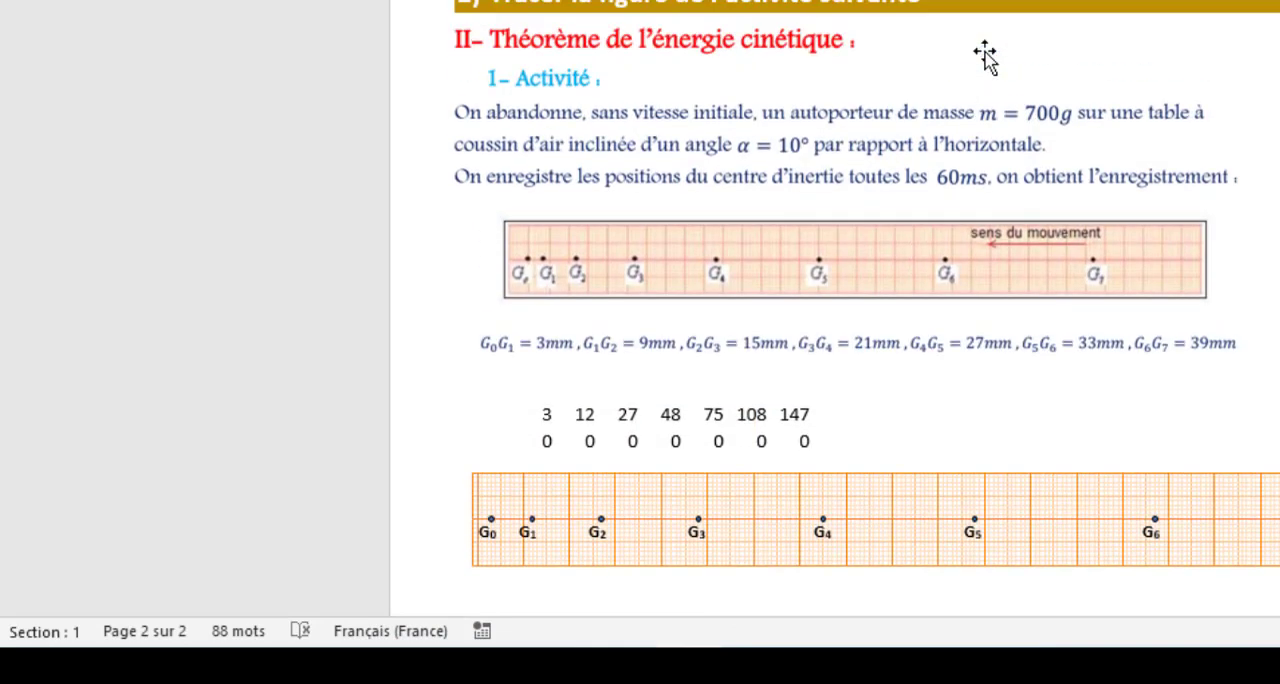
scroll(985, 55, "up", 15)
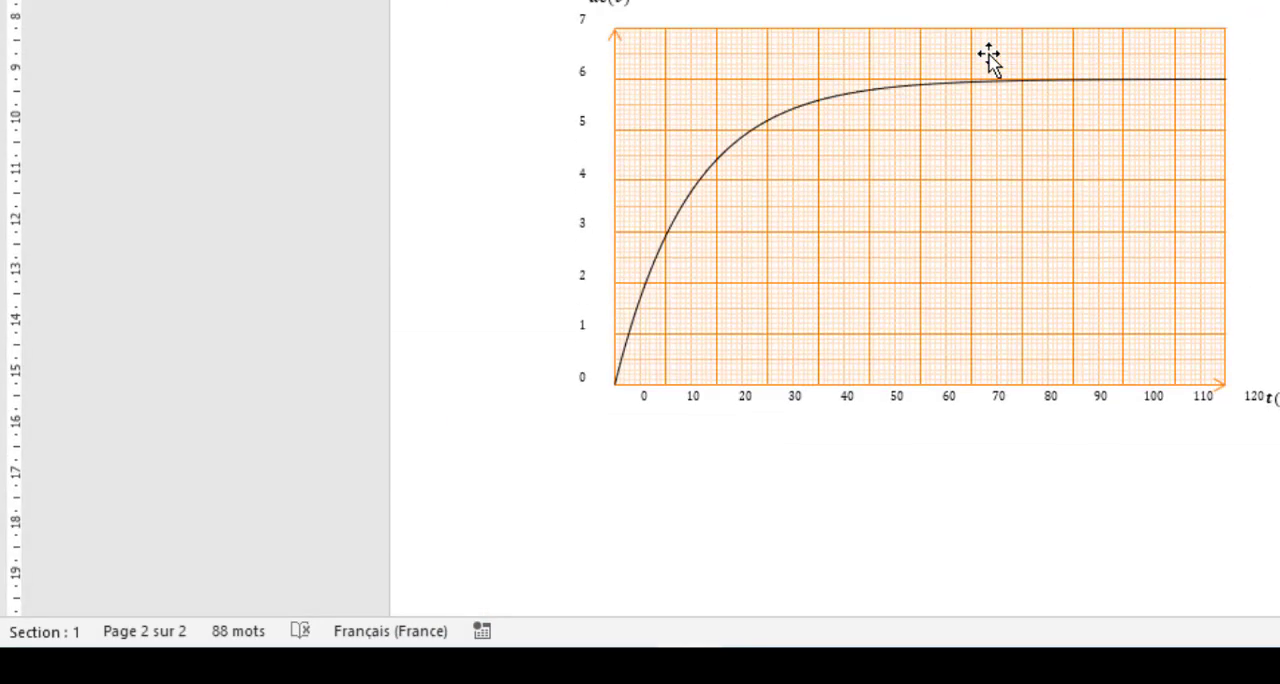
scroll(988, 57, "up", 5)
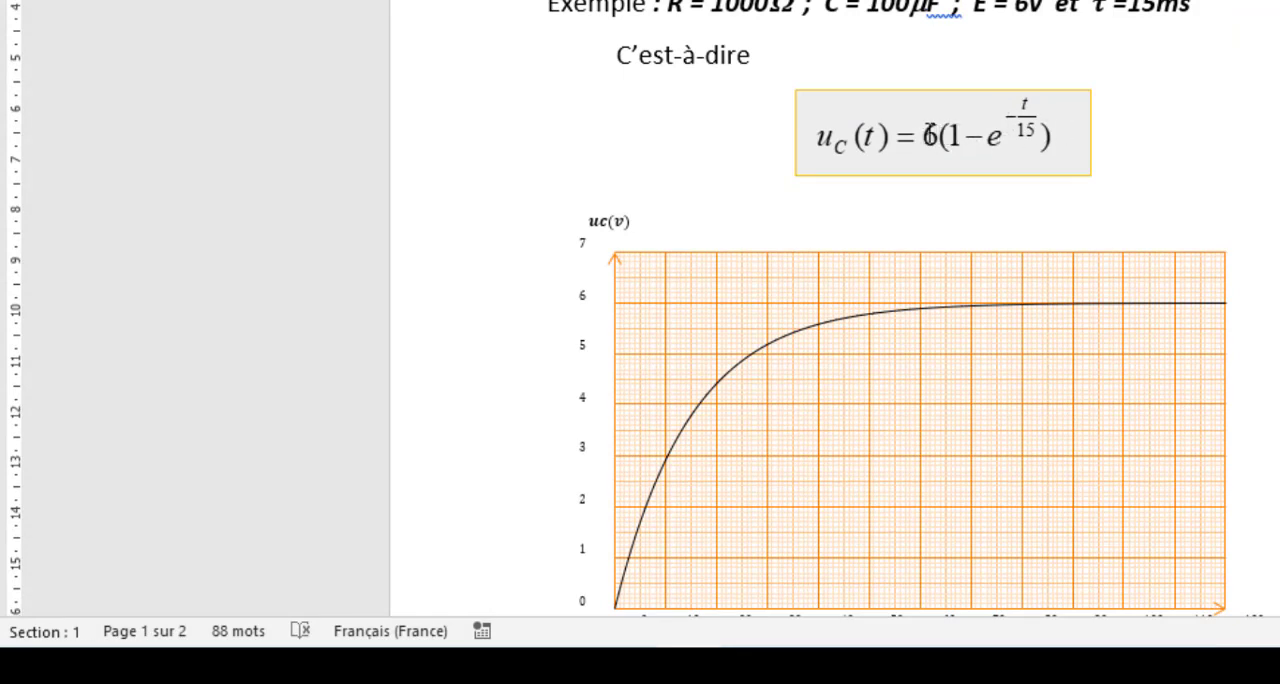
double_click(926, 136)
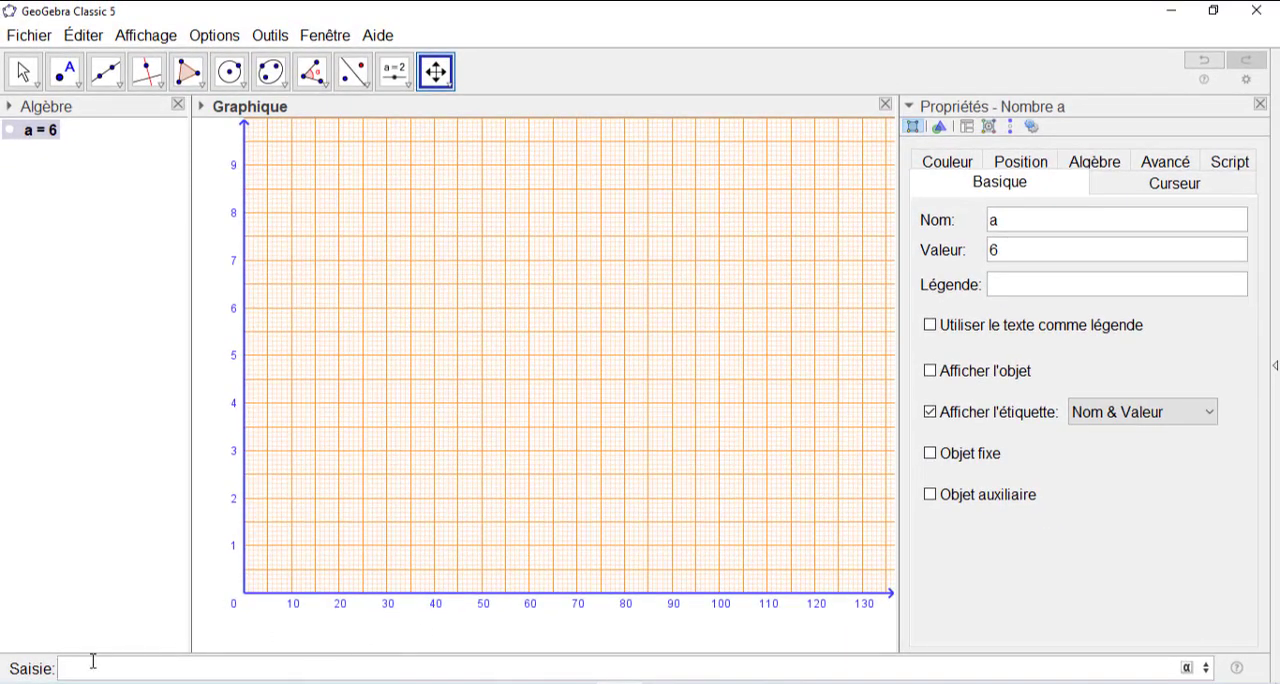
type("6")
key("Return")
right_click(43, 135)
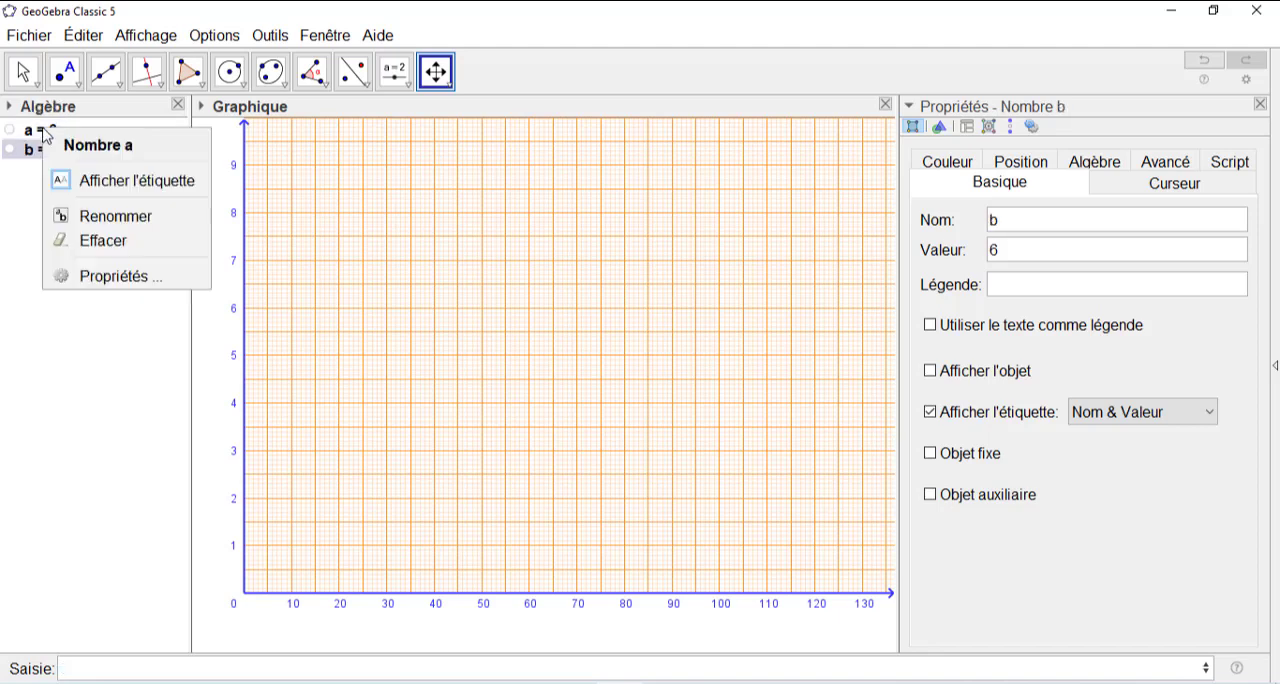
left_click(103, 240)
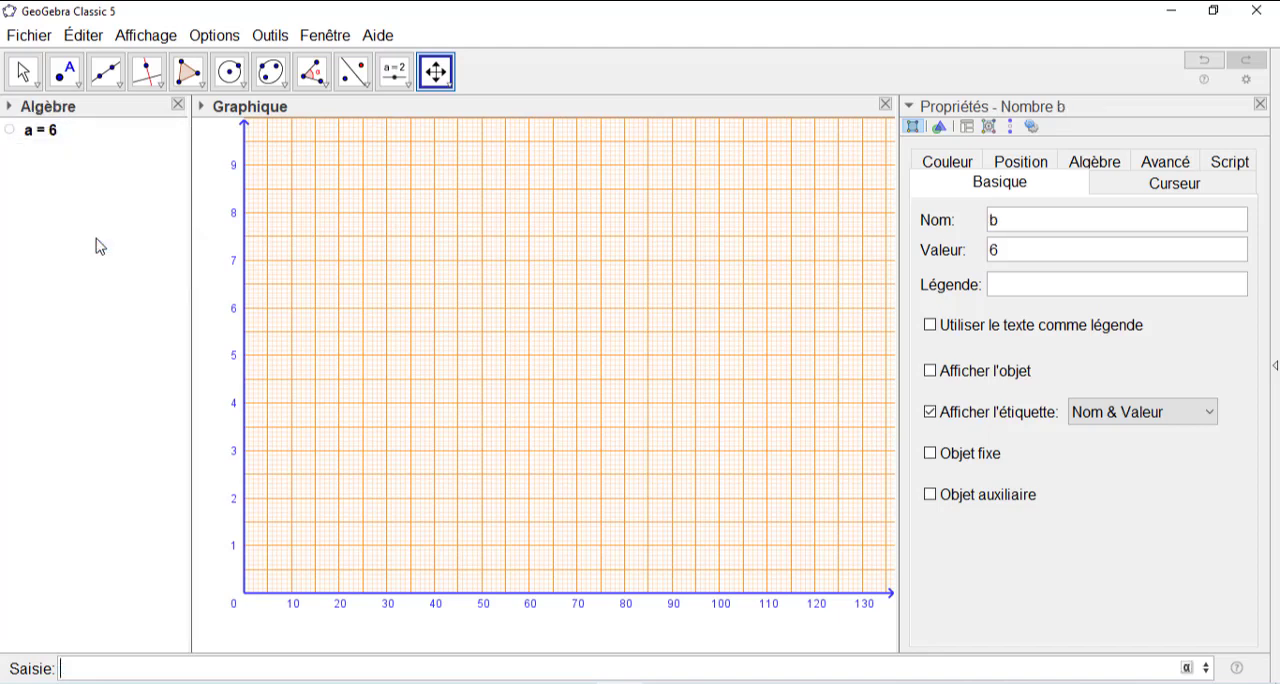
right_click(42, 140)
left_click(88, 243)
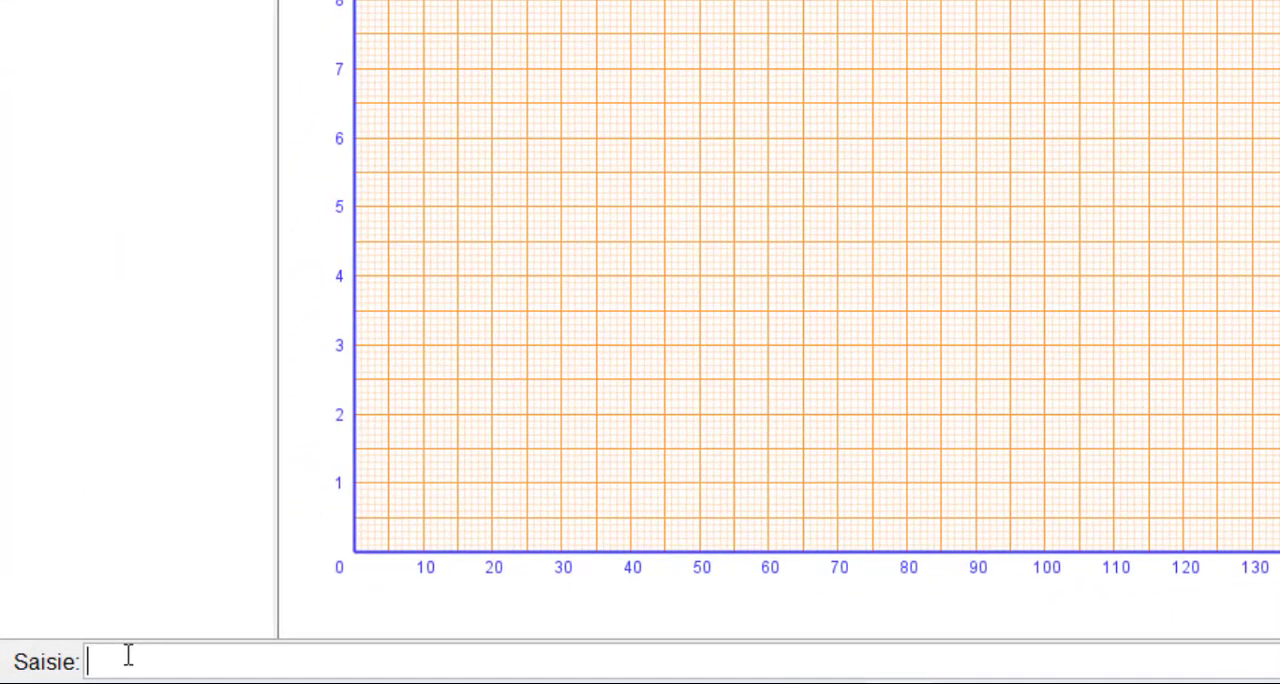
- Try entering the curve as the plain expression 6(1-exp(-x/15)), and clear the entry
type("6")
type("(")
type("1+")
type("e")
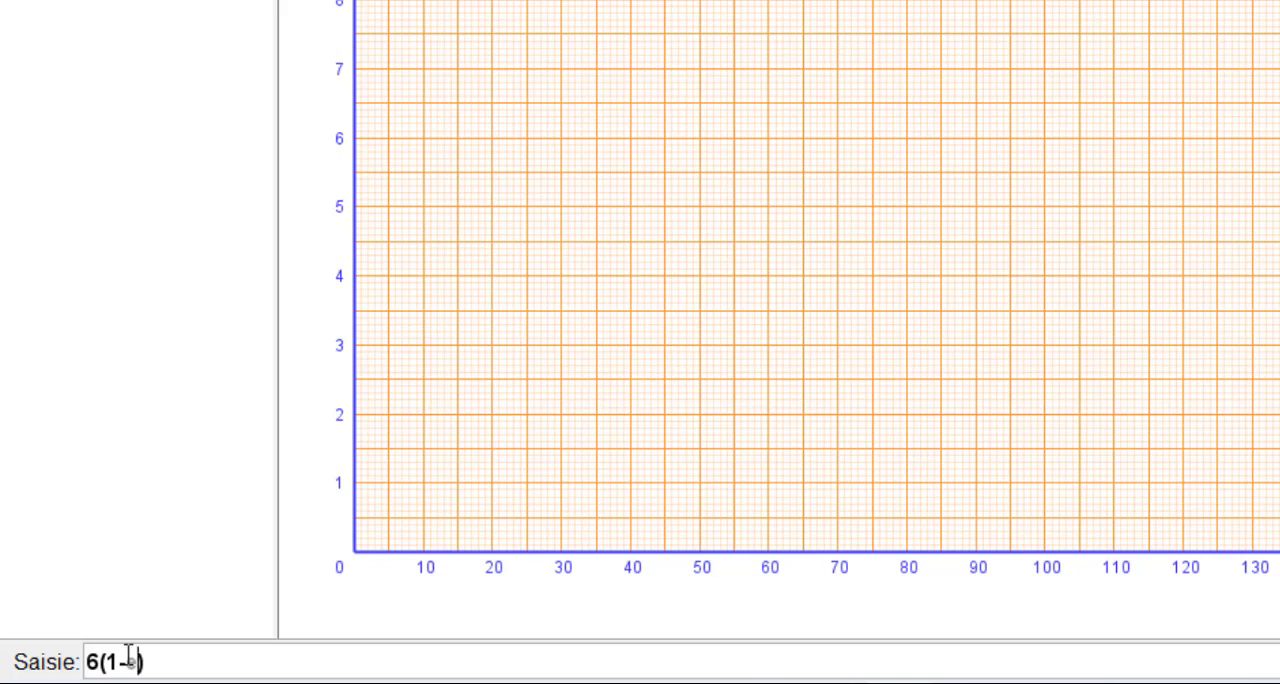
type("xp")
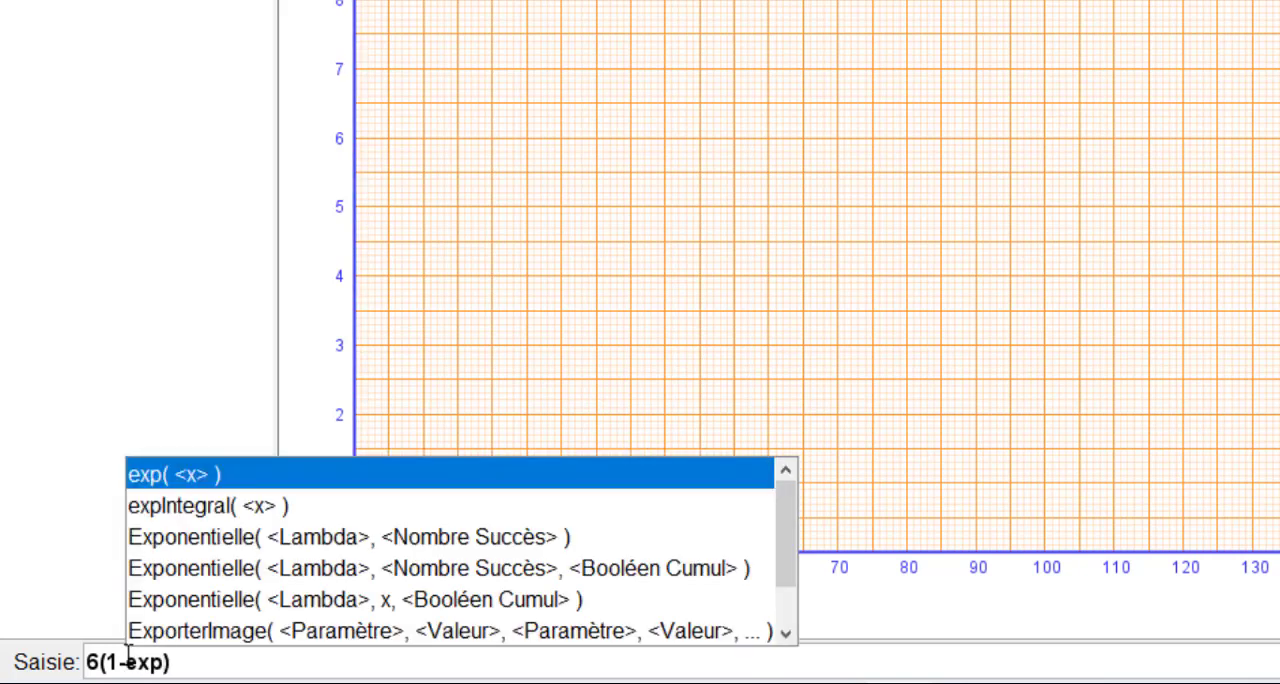
type("(")
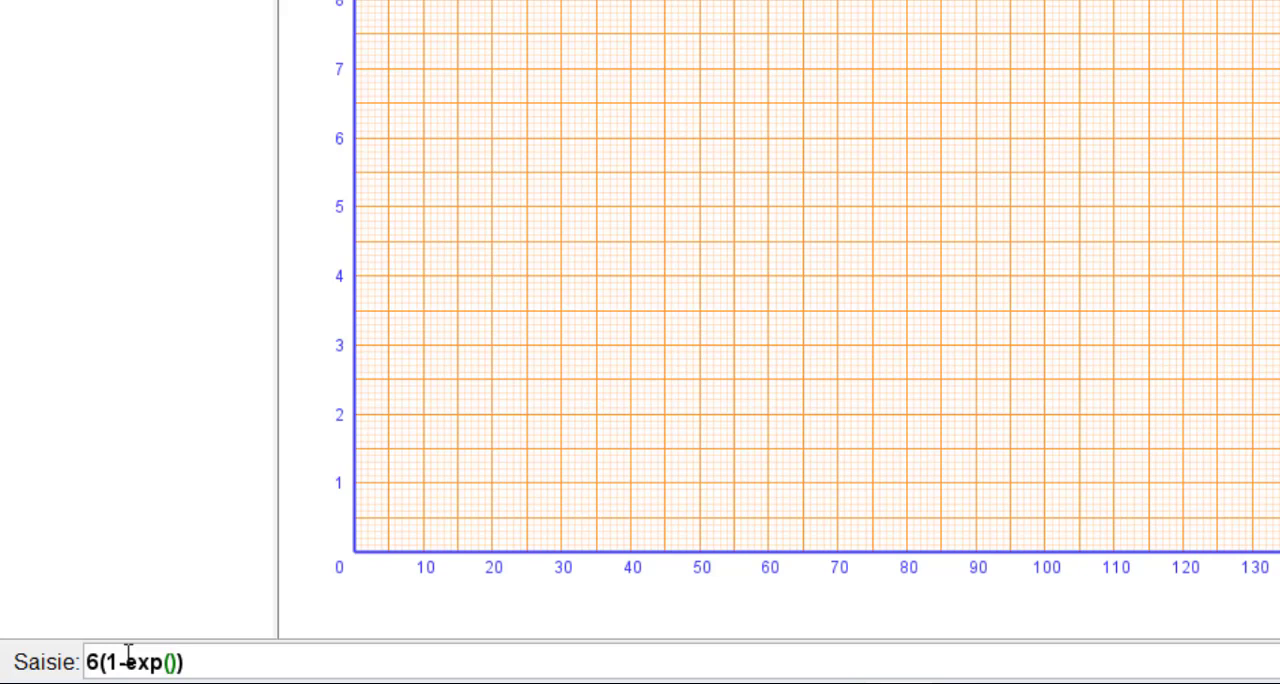
type("x")
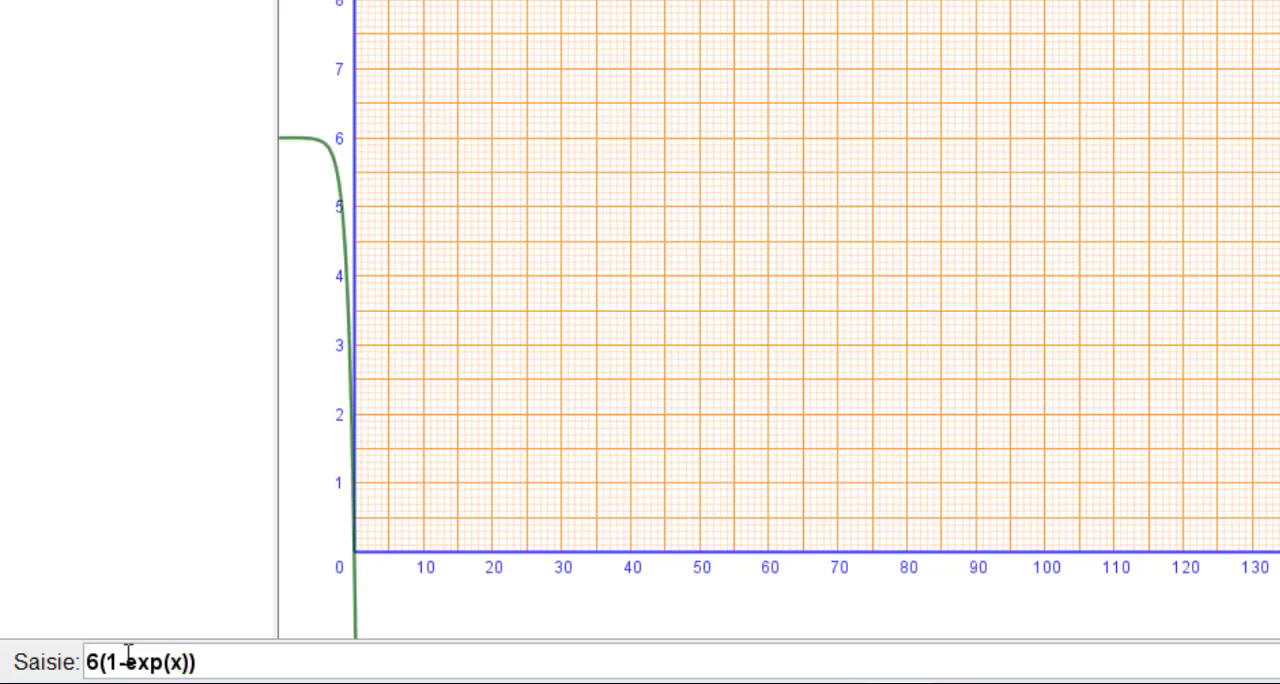
type("/15")
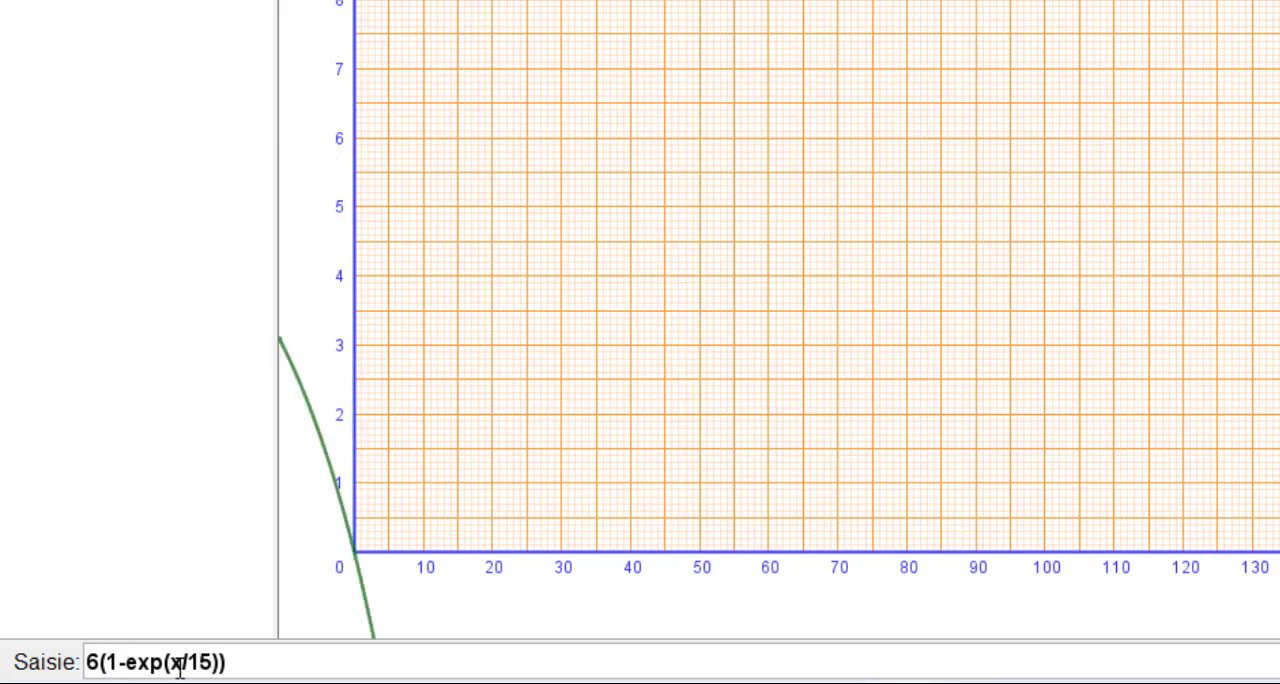
left_click(171, 660)
type("-")
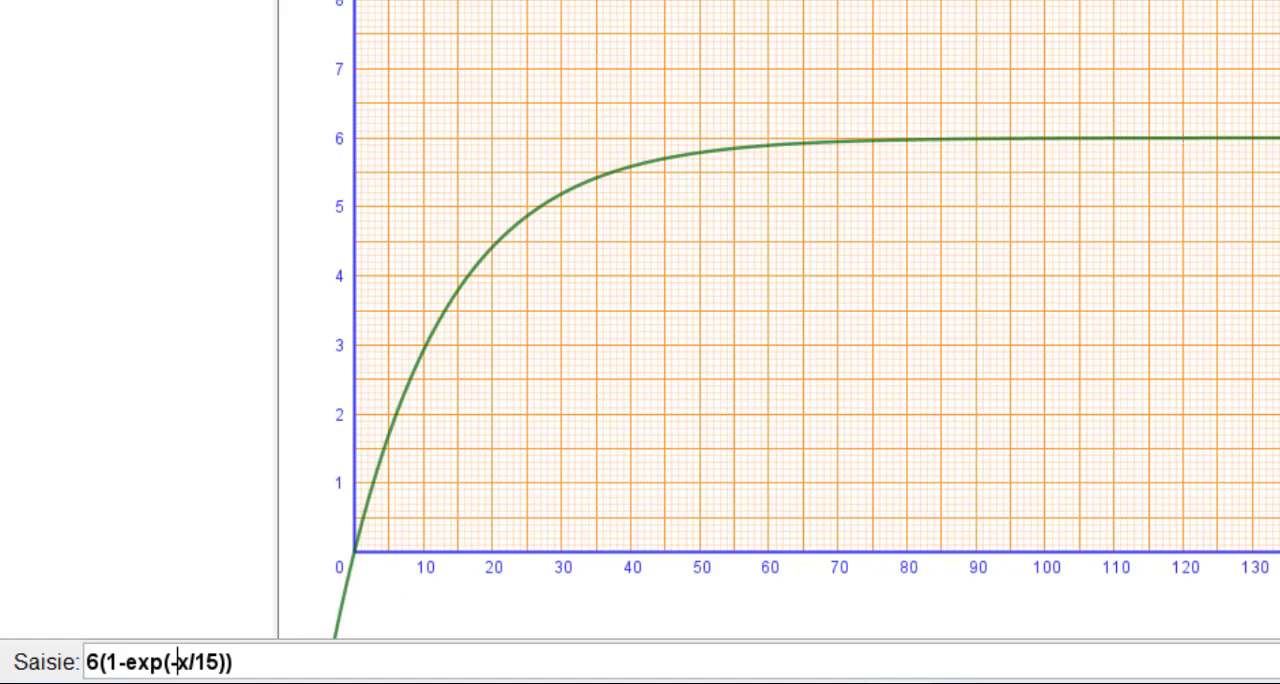
left_click_drag(244, 662, 91, 657)
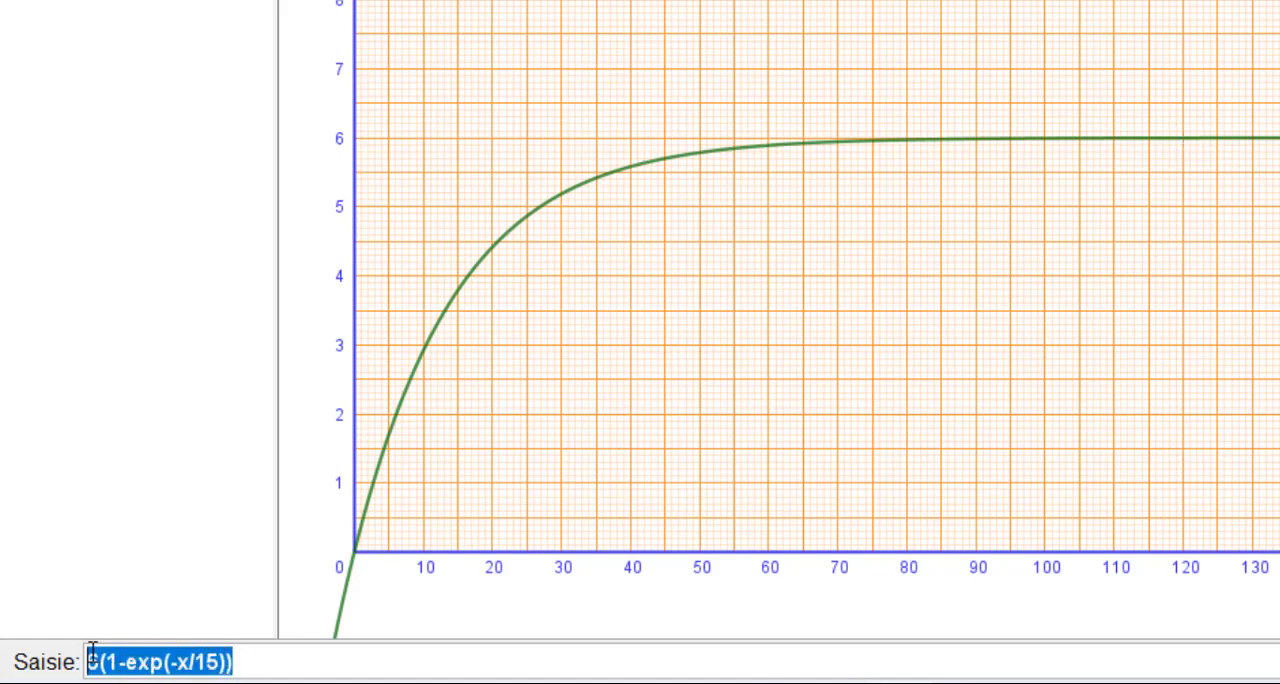
key("Delete")
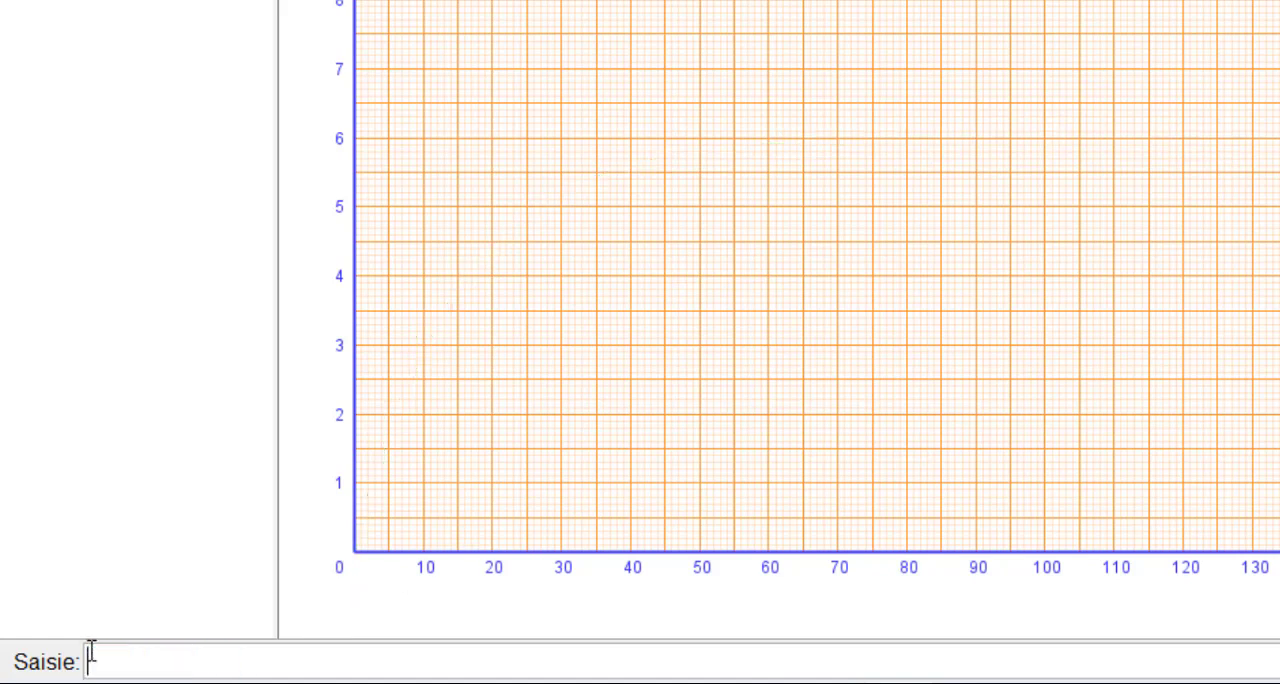
- Start a Fonction command in the form that takes a function, an initial x and a final x
type("fonn")
key("BackSpace")
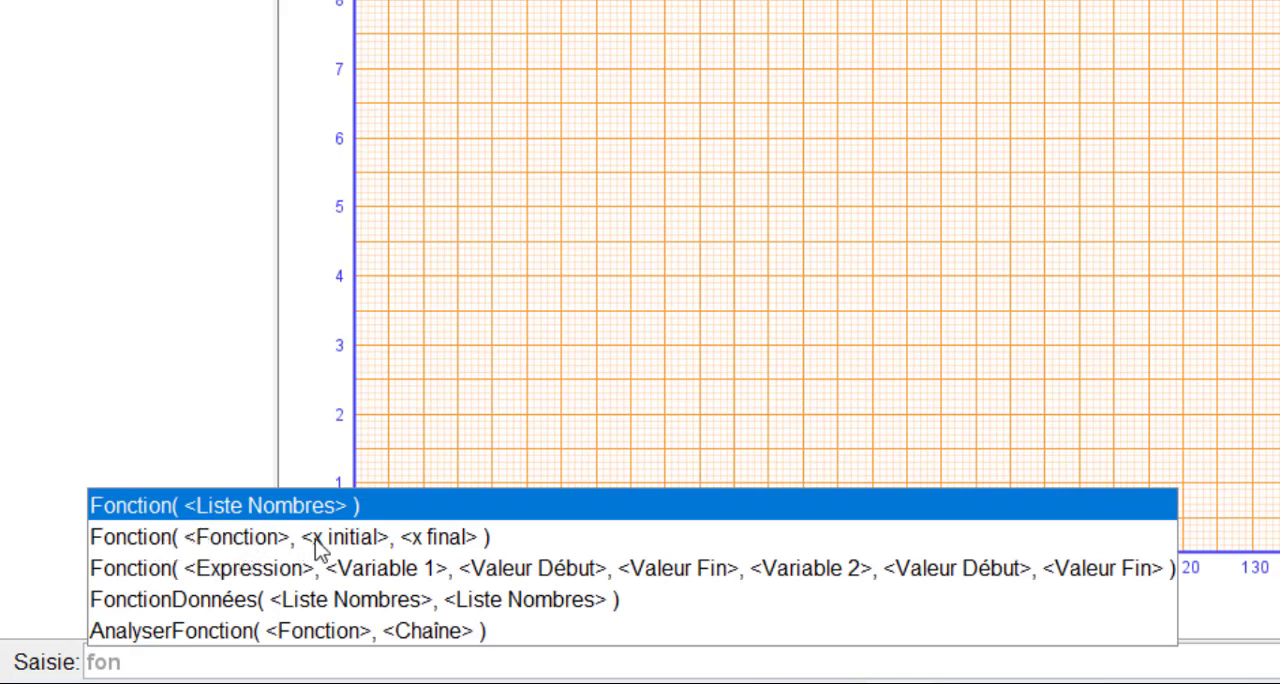
left_click(440, 550)
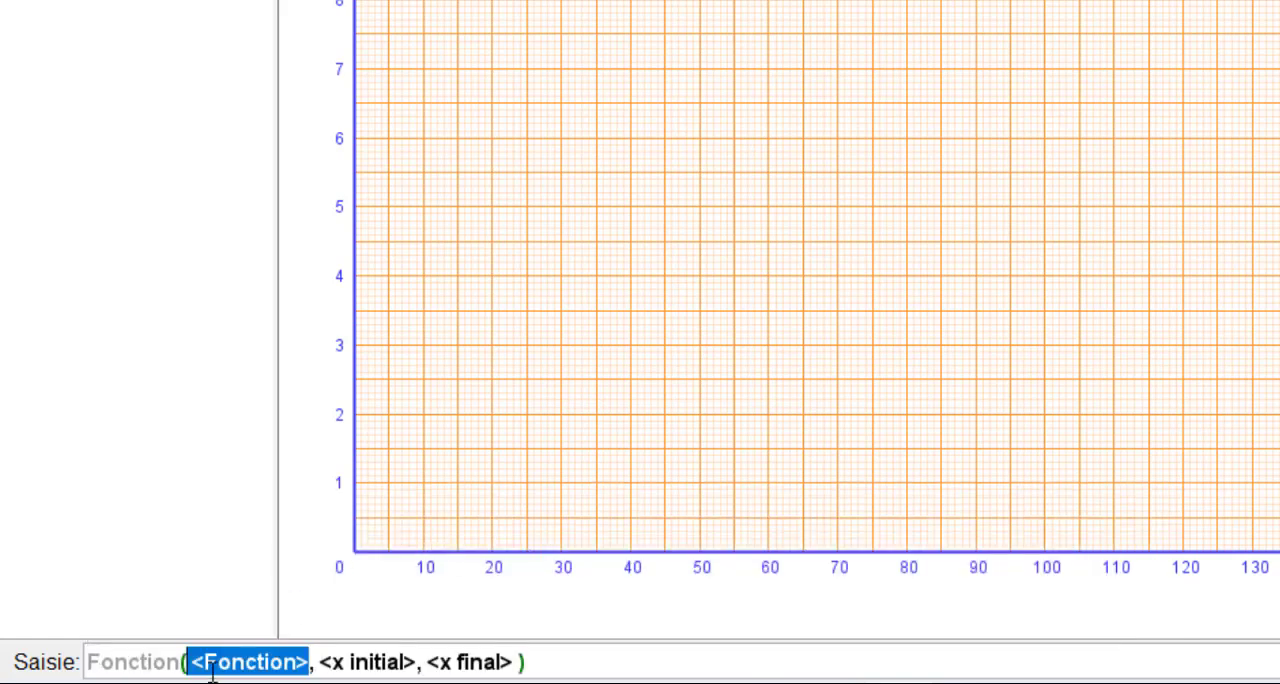
- Fill in 6(1-exp(-x/15)) as the function argument of the Fonction command
type("6")
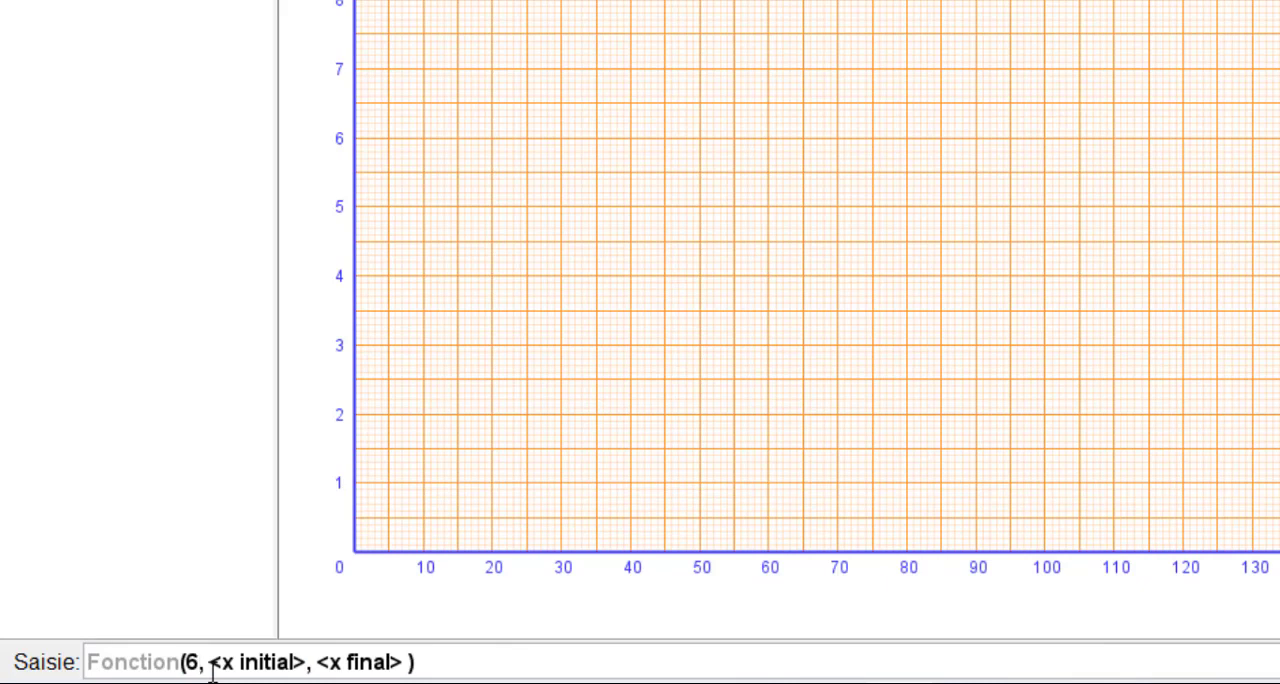
type("(")
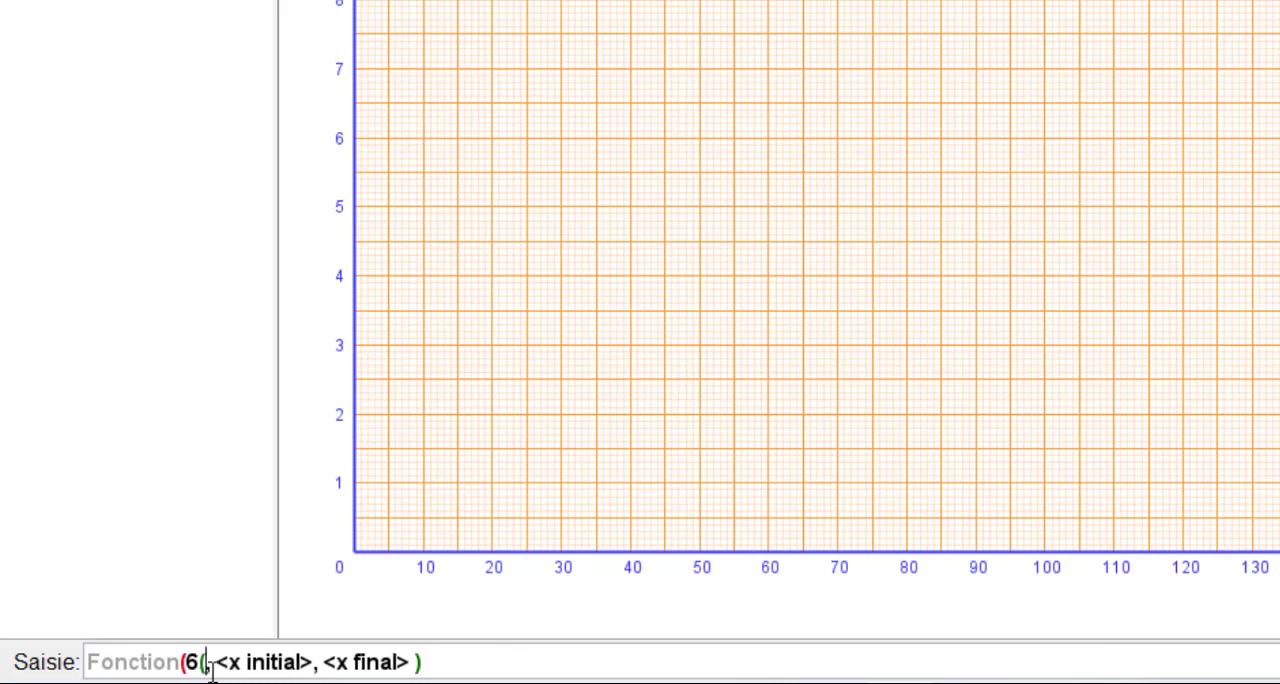
type("1-")
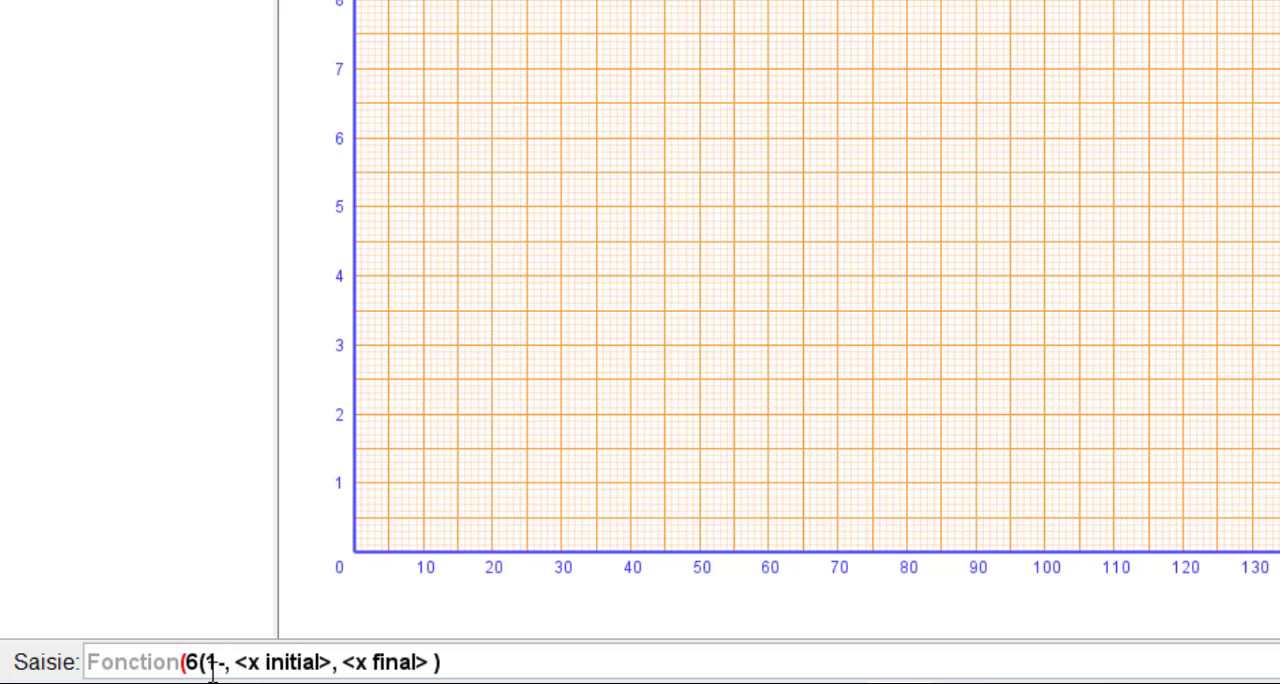
type("exp")
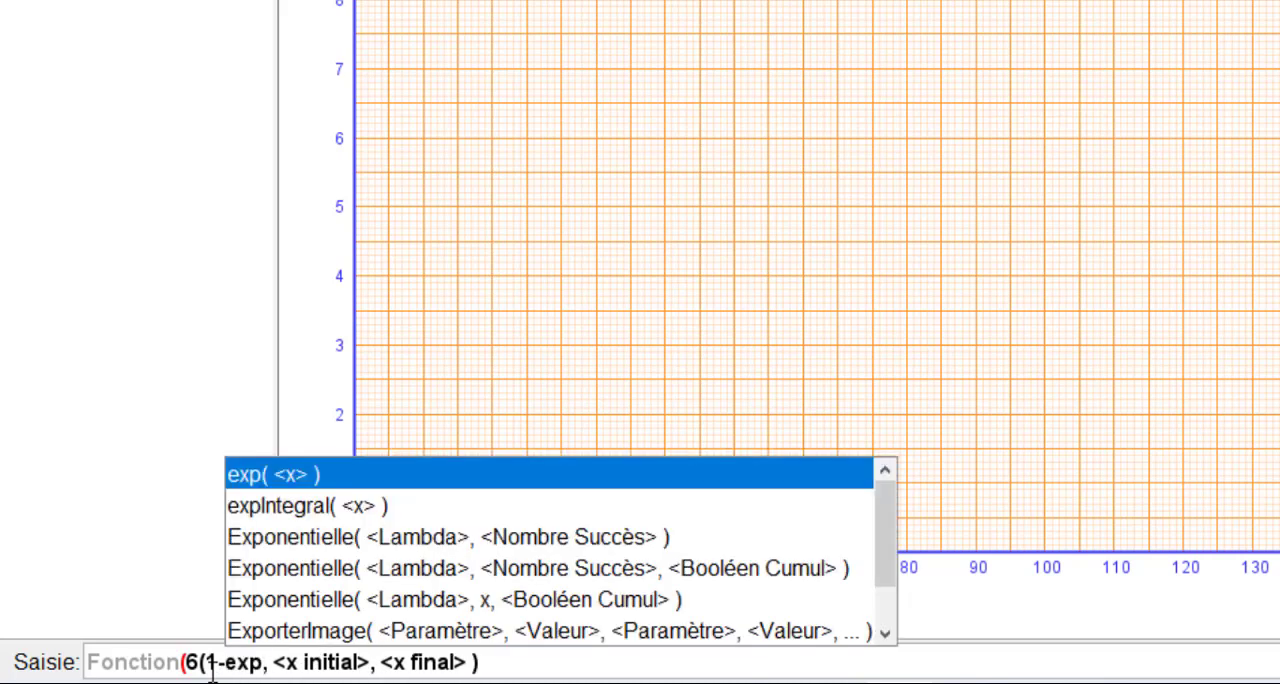
type("(-")
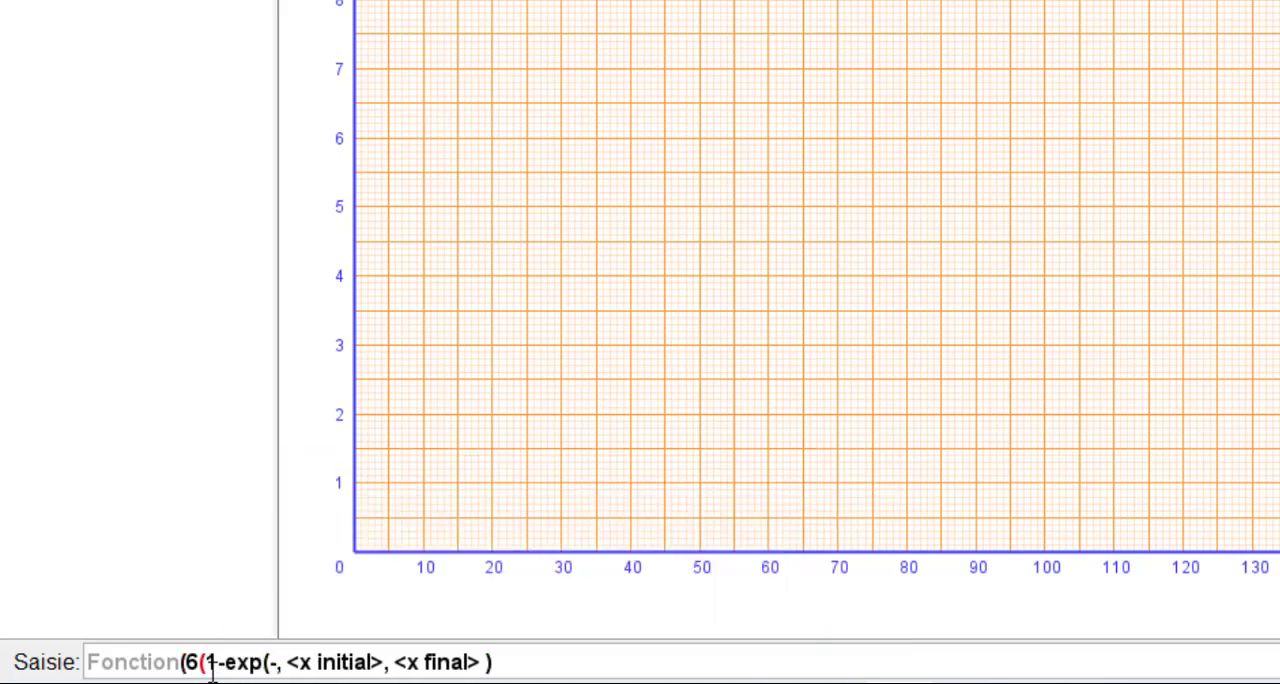
type("x")
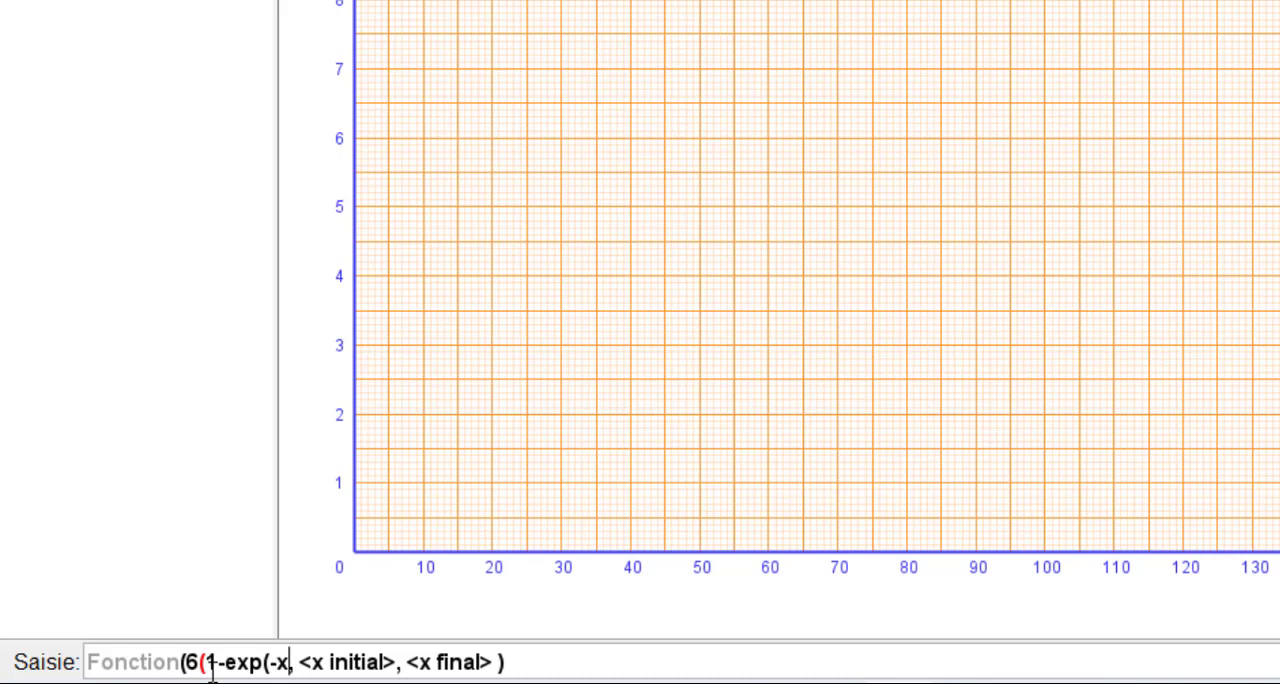
type("/")
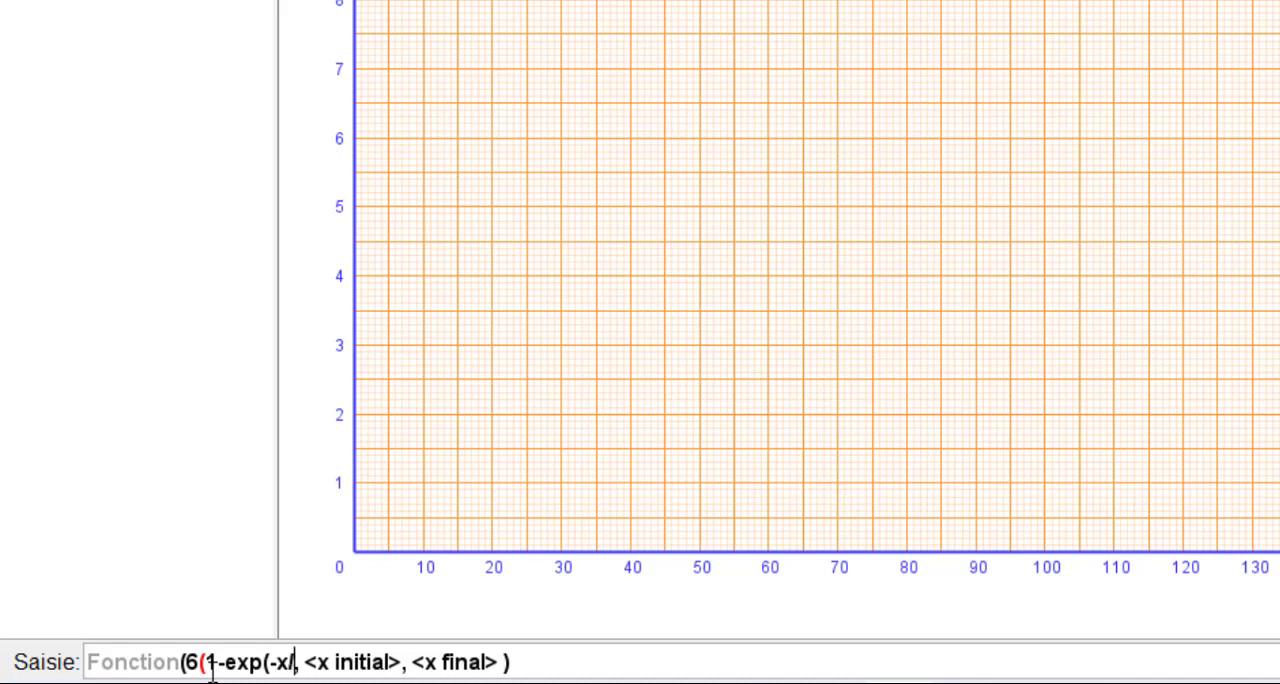
type("15")
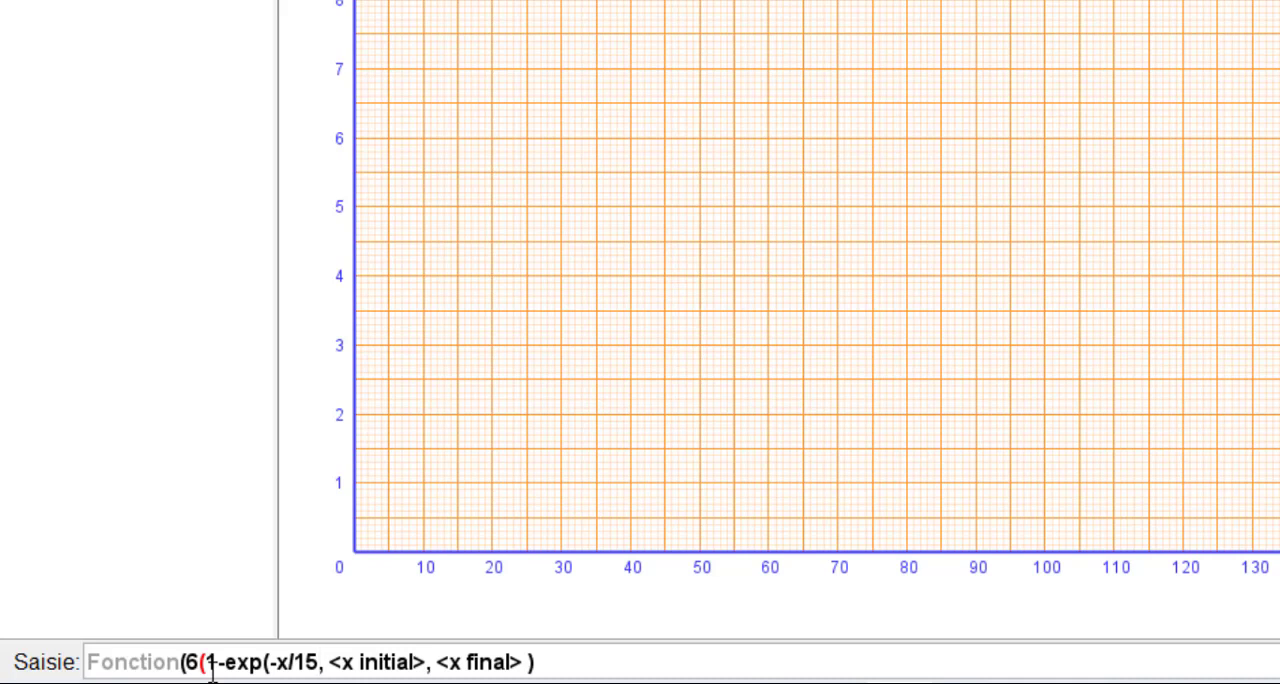
type("=")
key("BackSpace")
type("))")
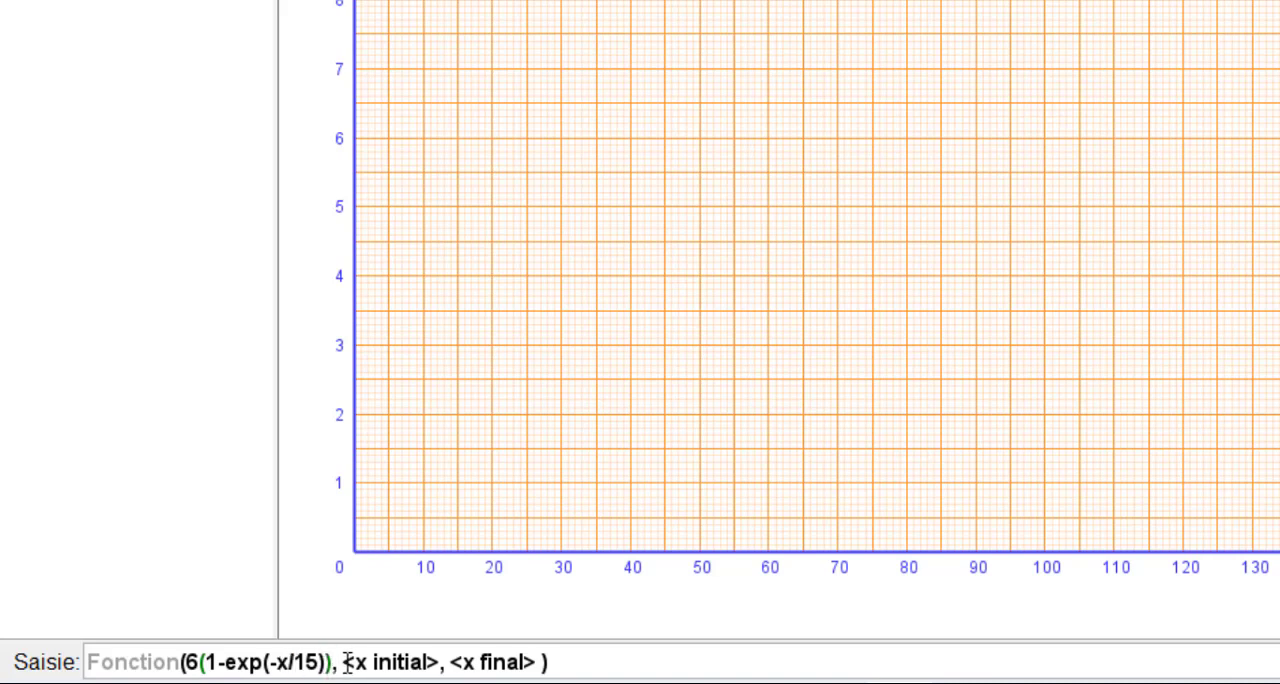
- Set the initial x to 0 and the final x to 120, and plot the function
left_click_drag(345, 662, 440, 662)
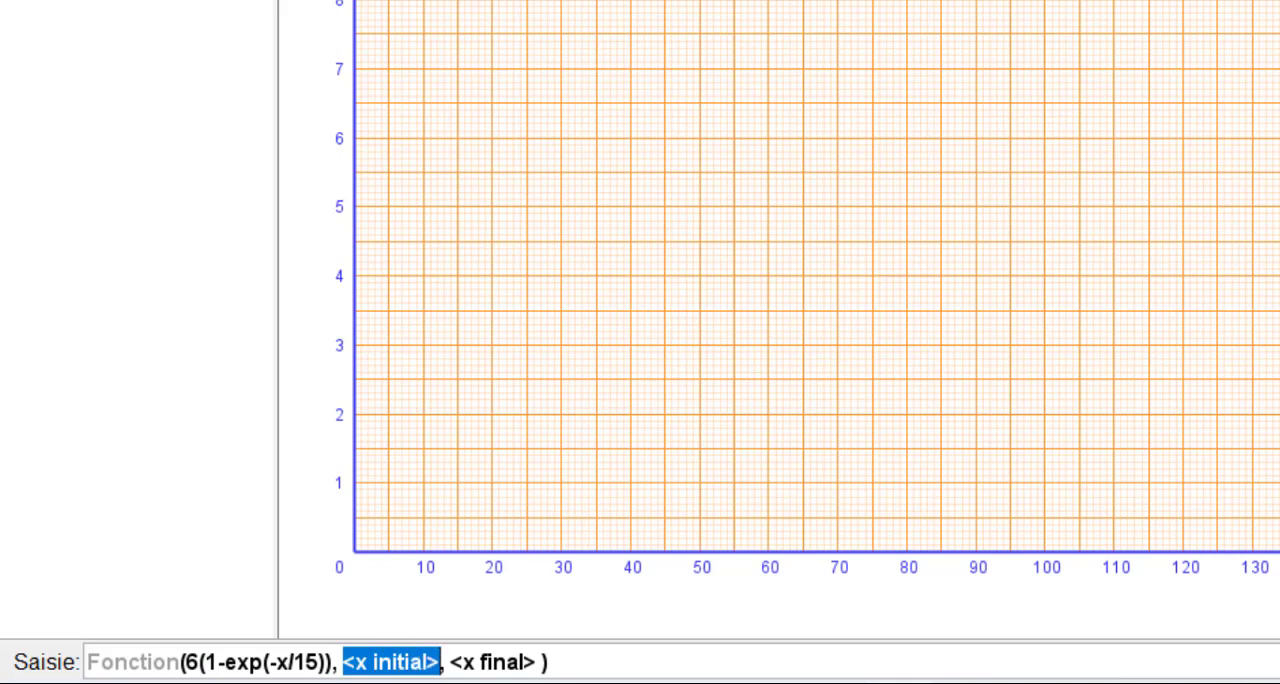
type("0")
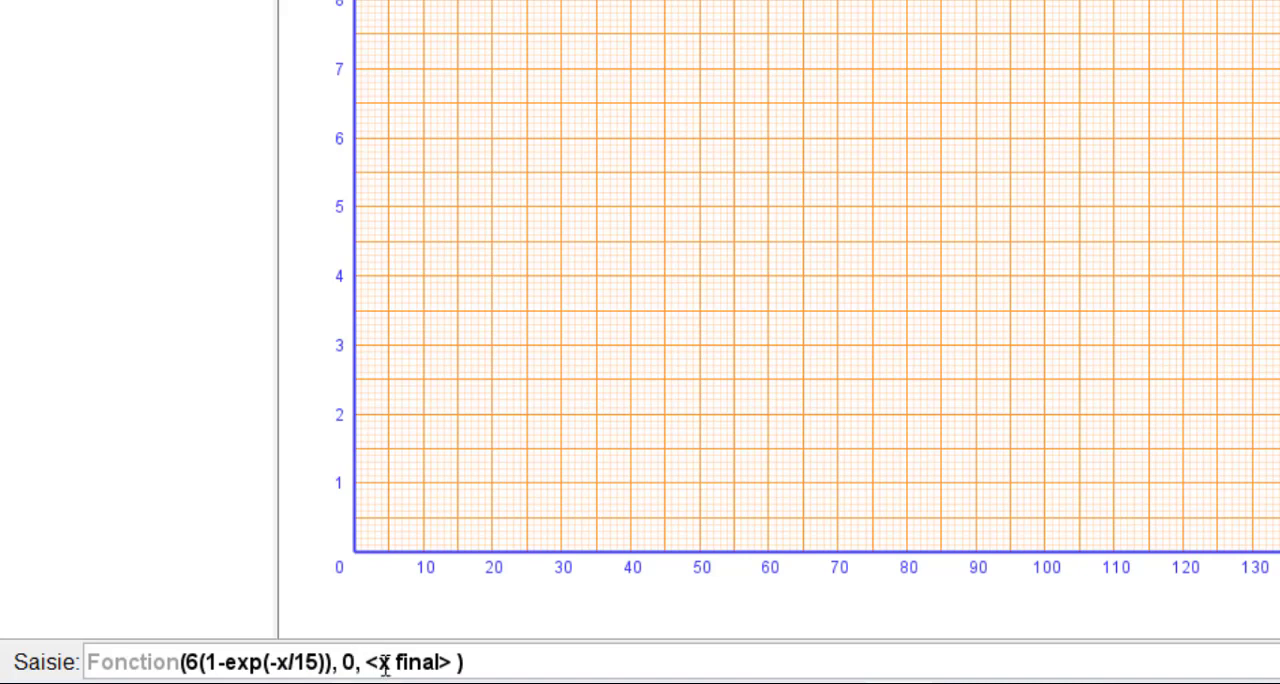
left_click_drag(382, 665, 455, 661)
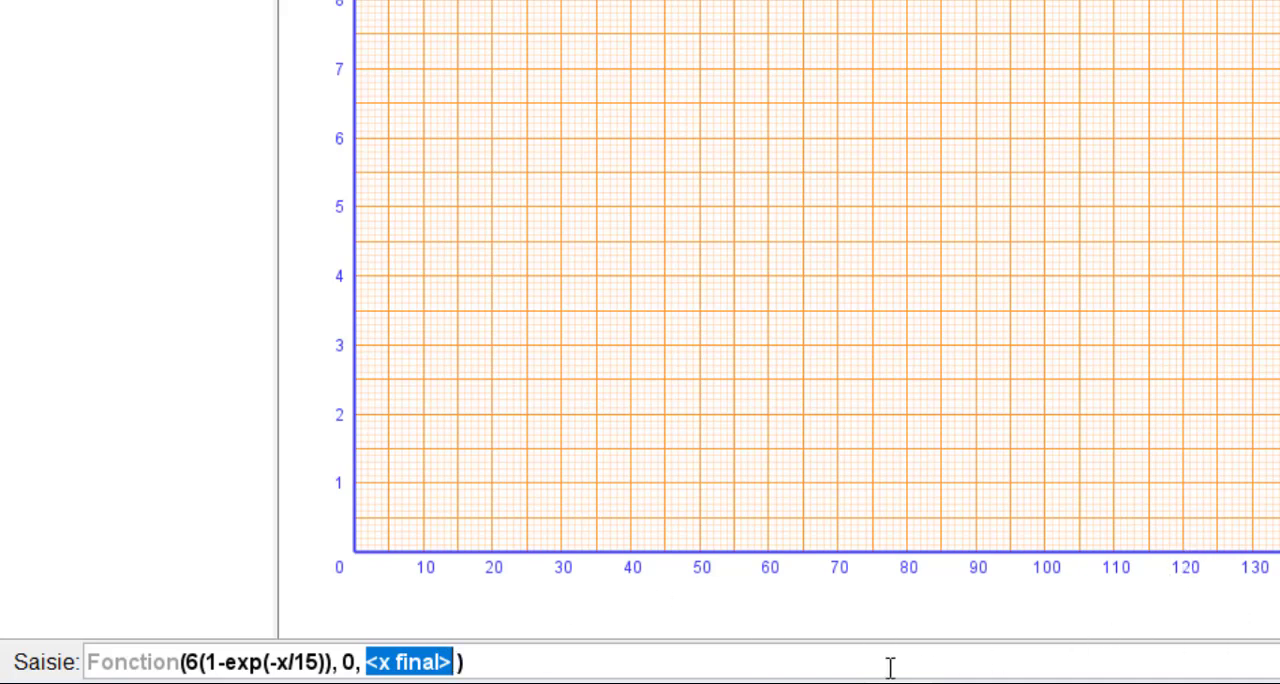
type("120")
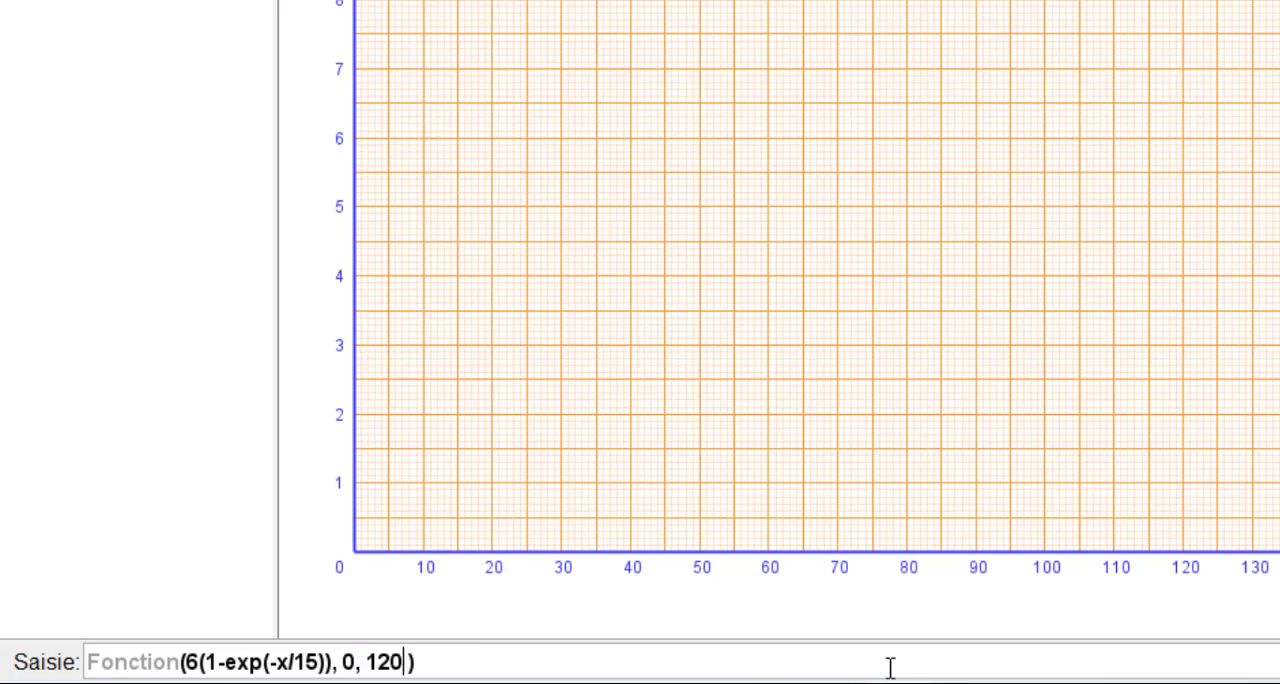
key("Return")
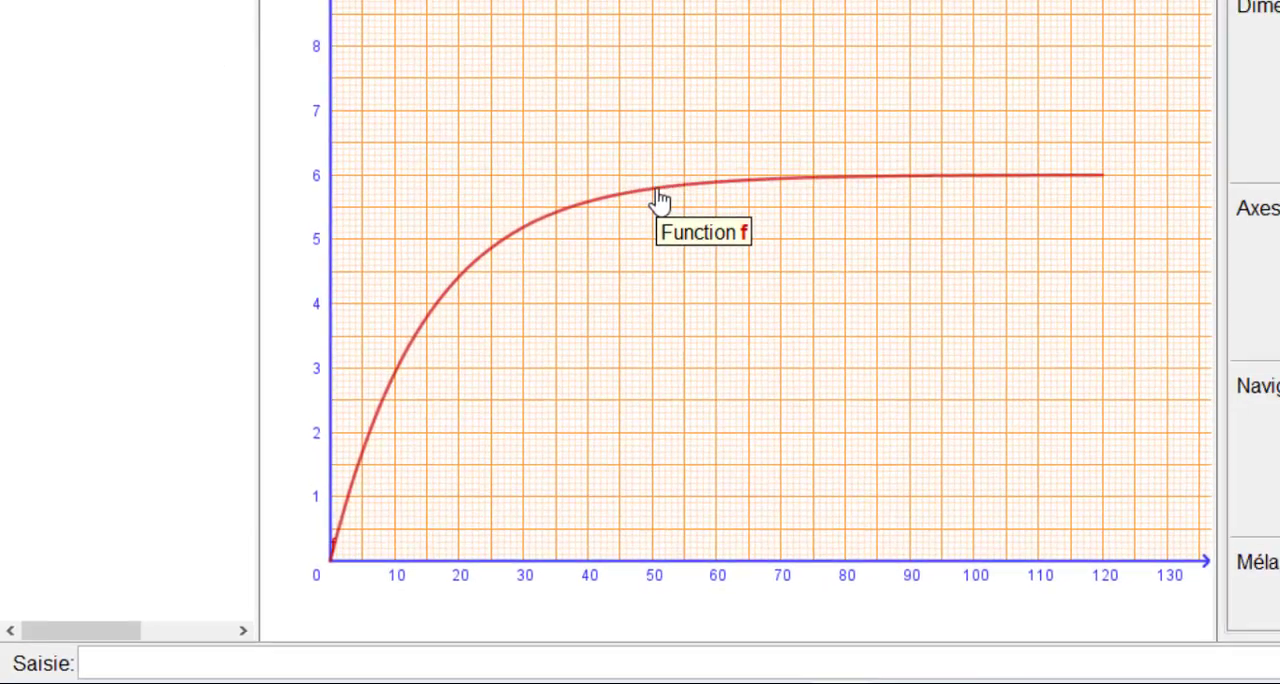
- Set the colour of the curve f to green (0, 204, 0) and deselect it
left_click(658, 191)
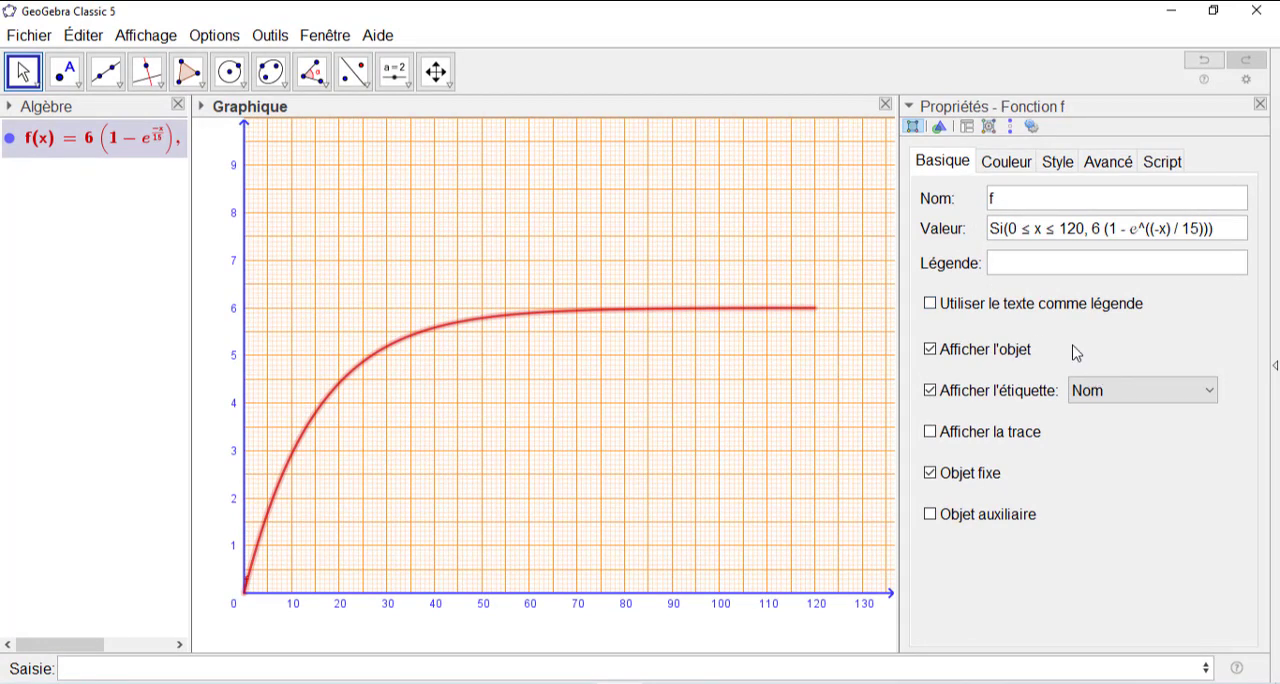
left_click(1006, 163)
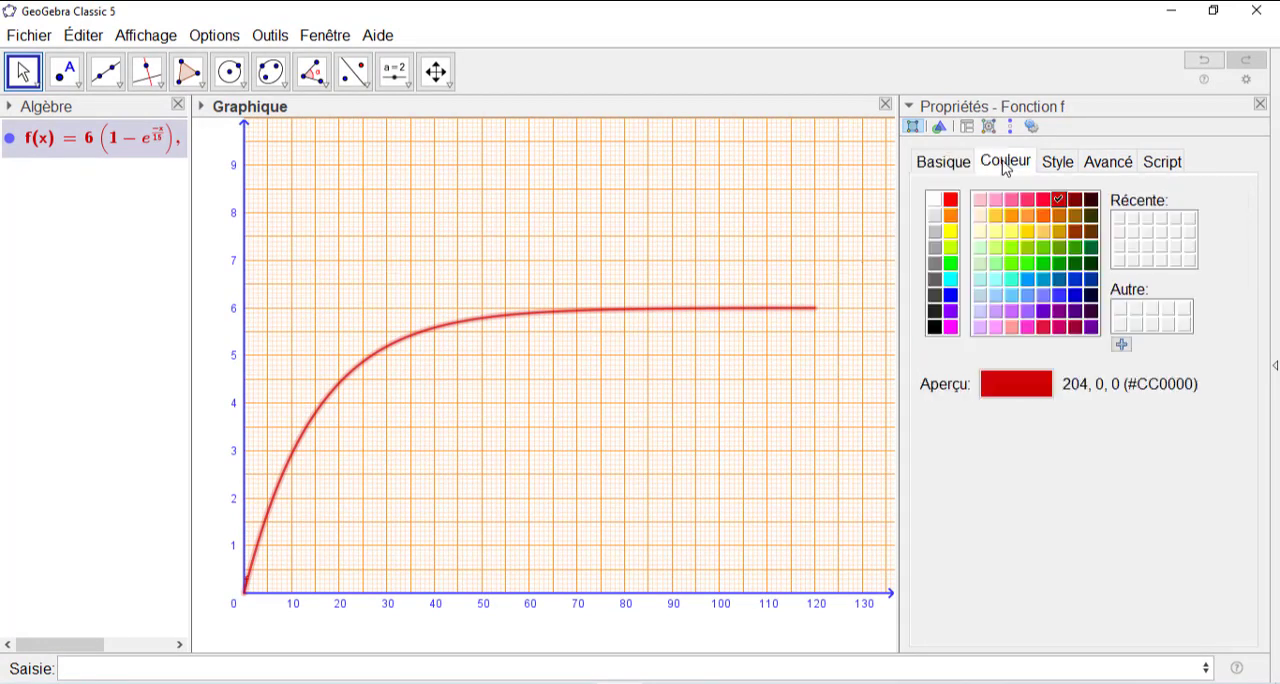
left_click(1043, 266)
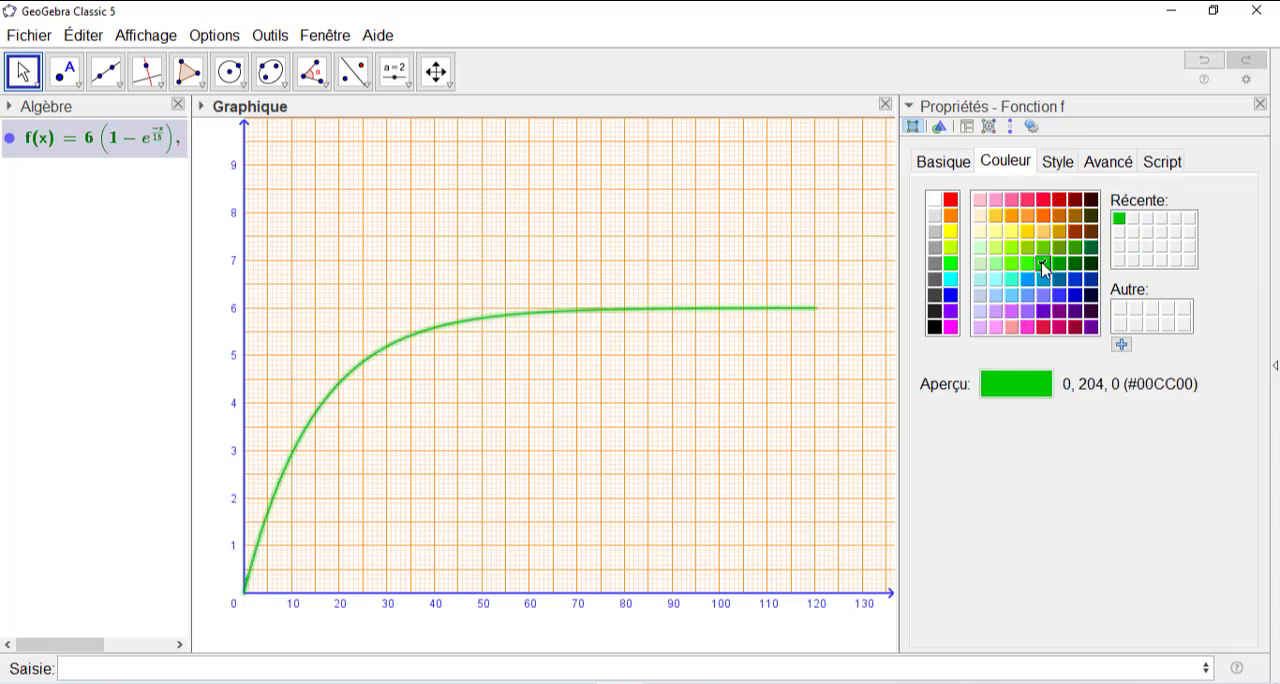
left_click(701, 499)
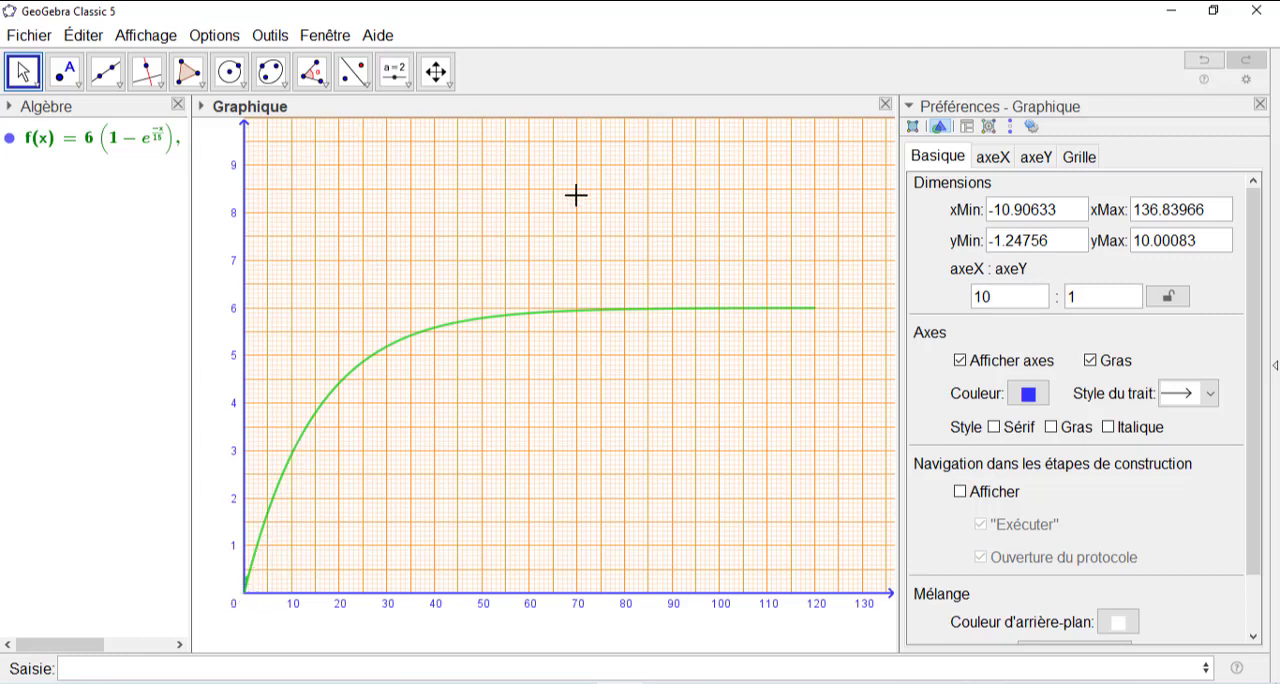
- Construct the tangent to the curve f at 0 with the Tangente command, and hide the tangent line
left_click(85, 671)
type("ta")
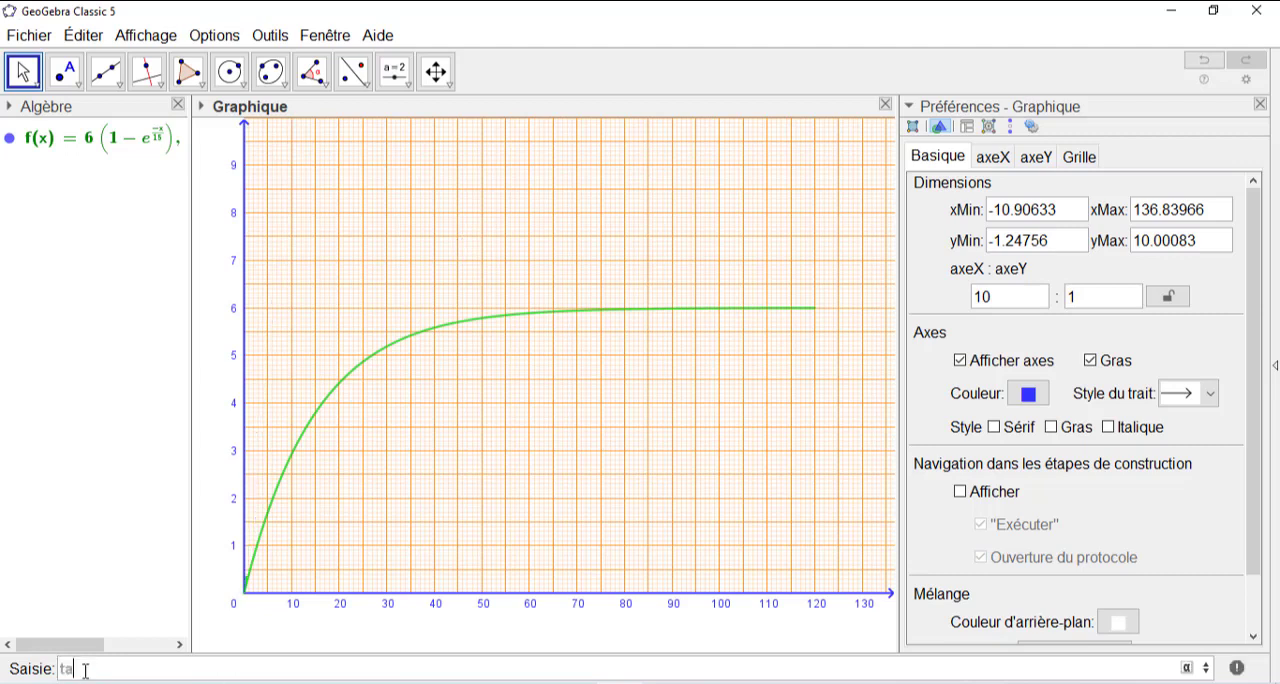
type("n")
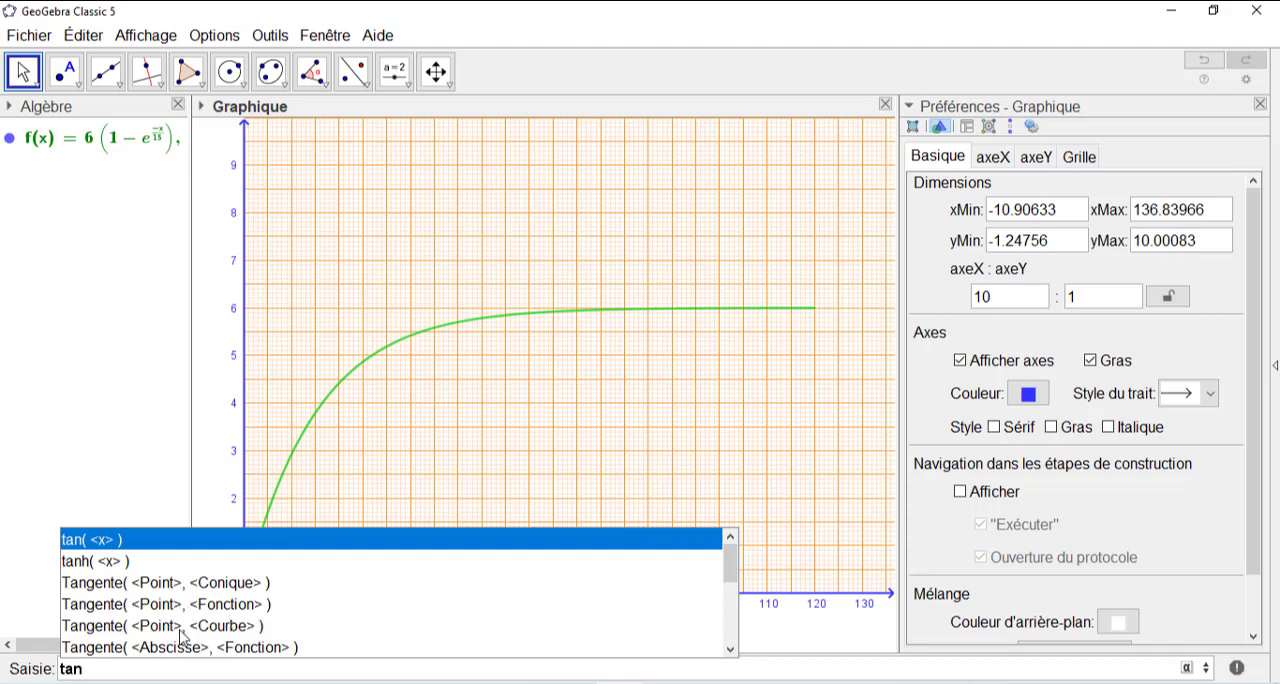
left_click(152, 604)
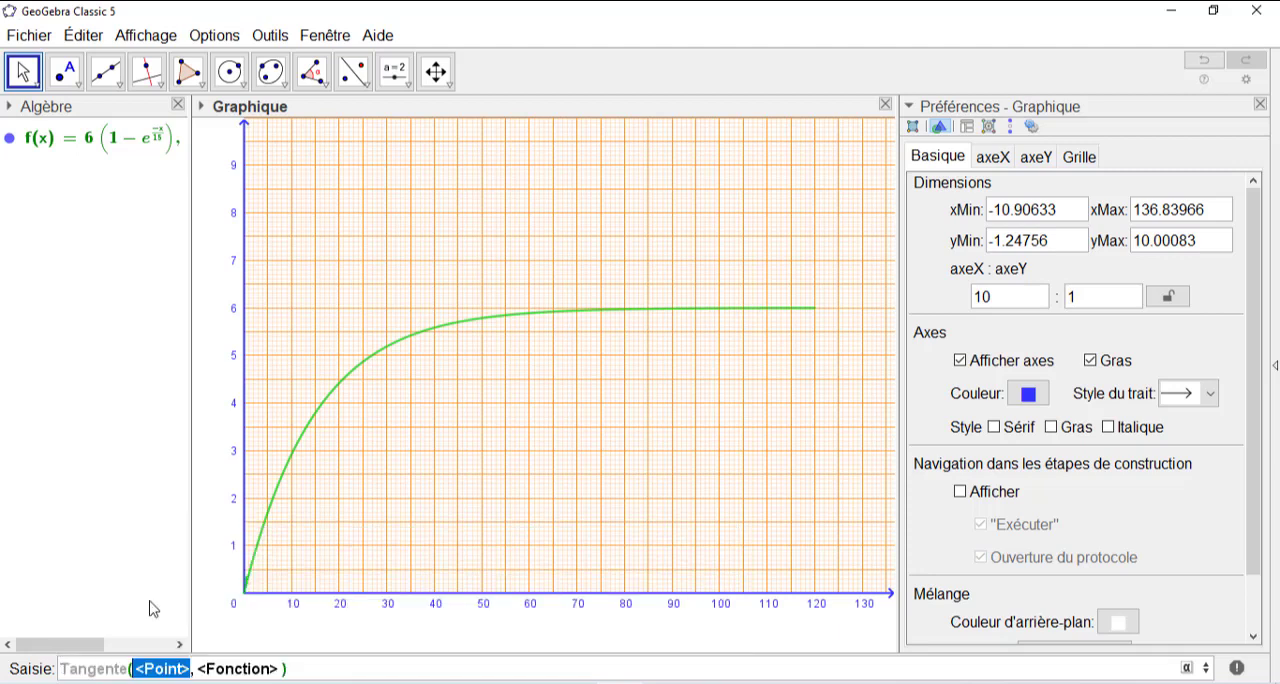
type("0")
key("Tab")
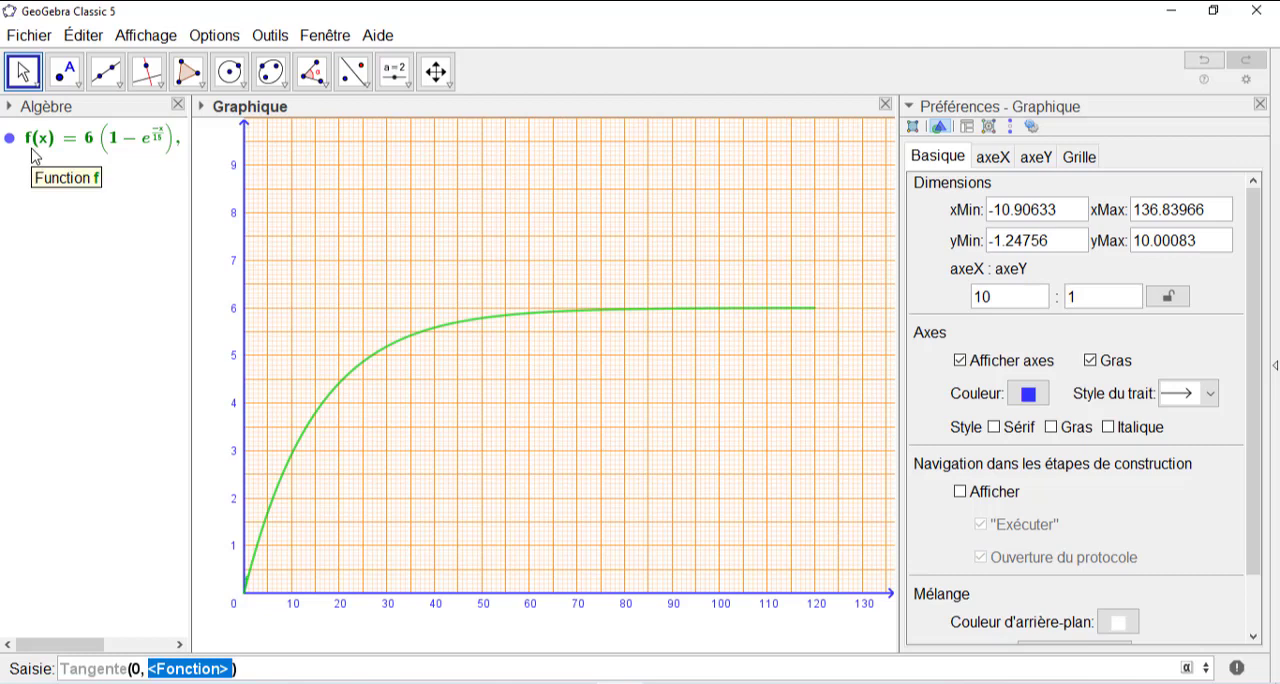
type("f")
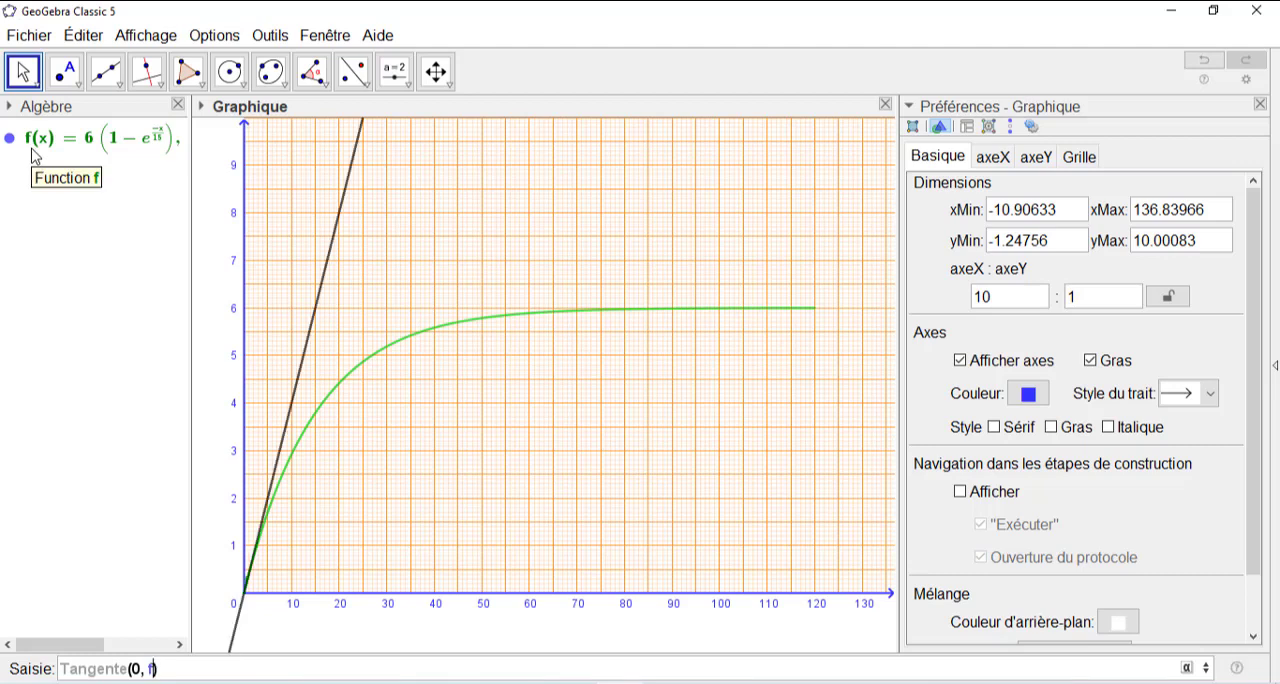
key("Return")
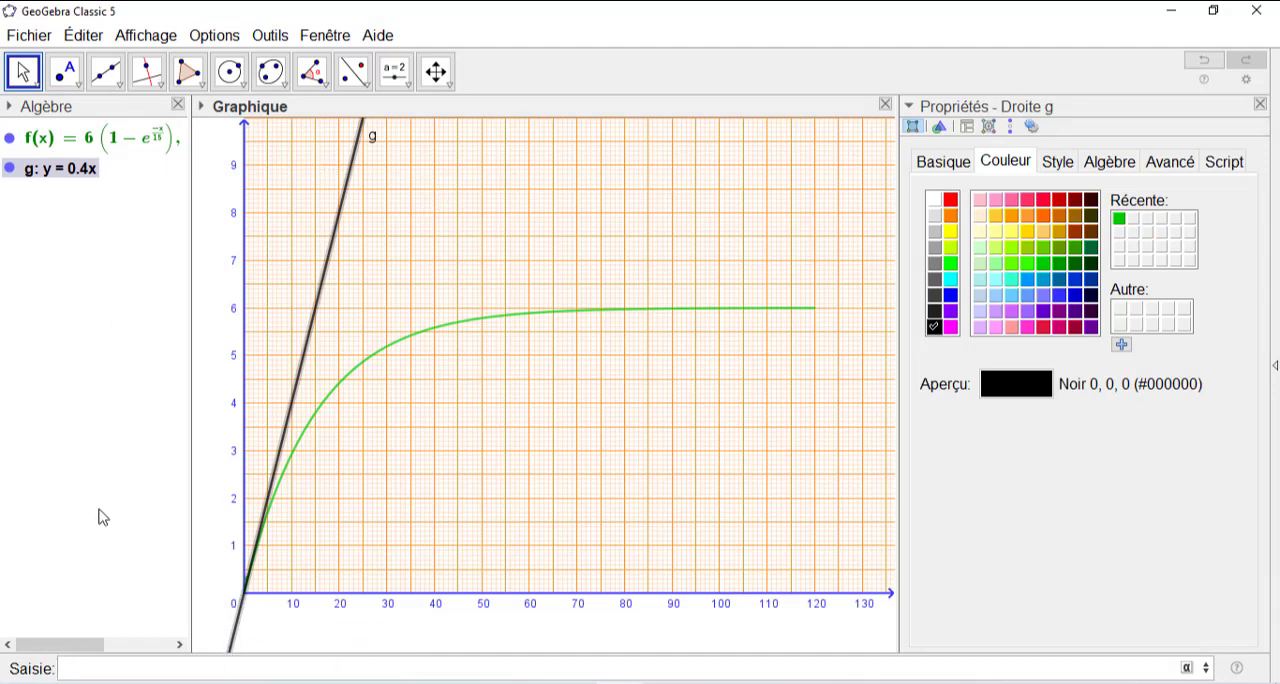
left_click(11, 171)
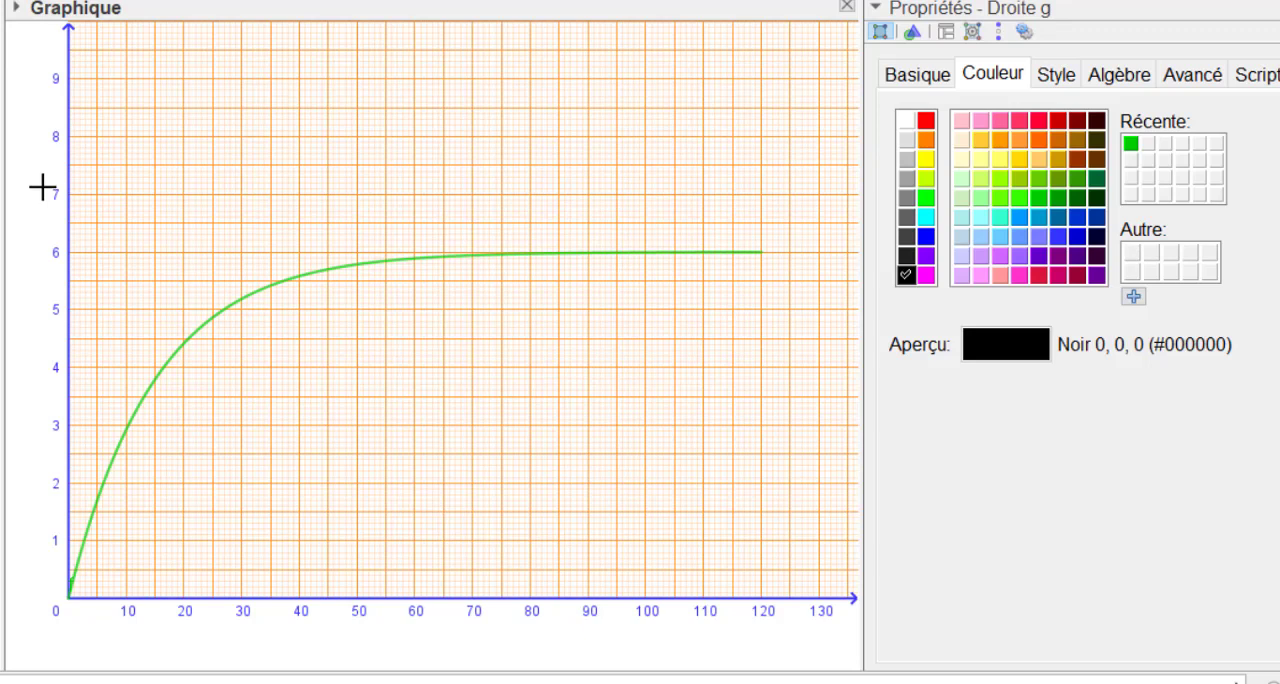
- Copy the graph region spanning about 0 to 120 in x and 0 to 7 in y to the clipboard as a 300 dpi PNG image
left_click_drag(44, 183, 779, 627)
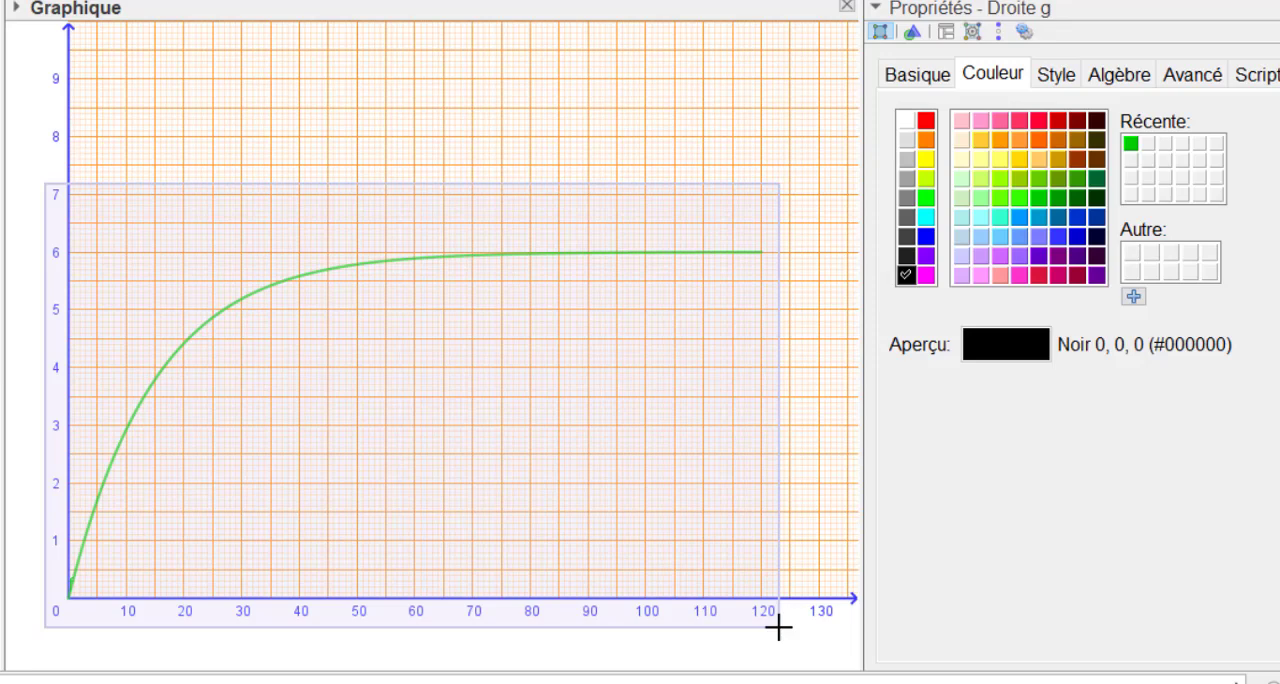
left_click_drag(779, 627, 779, 627)
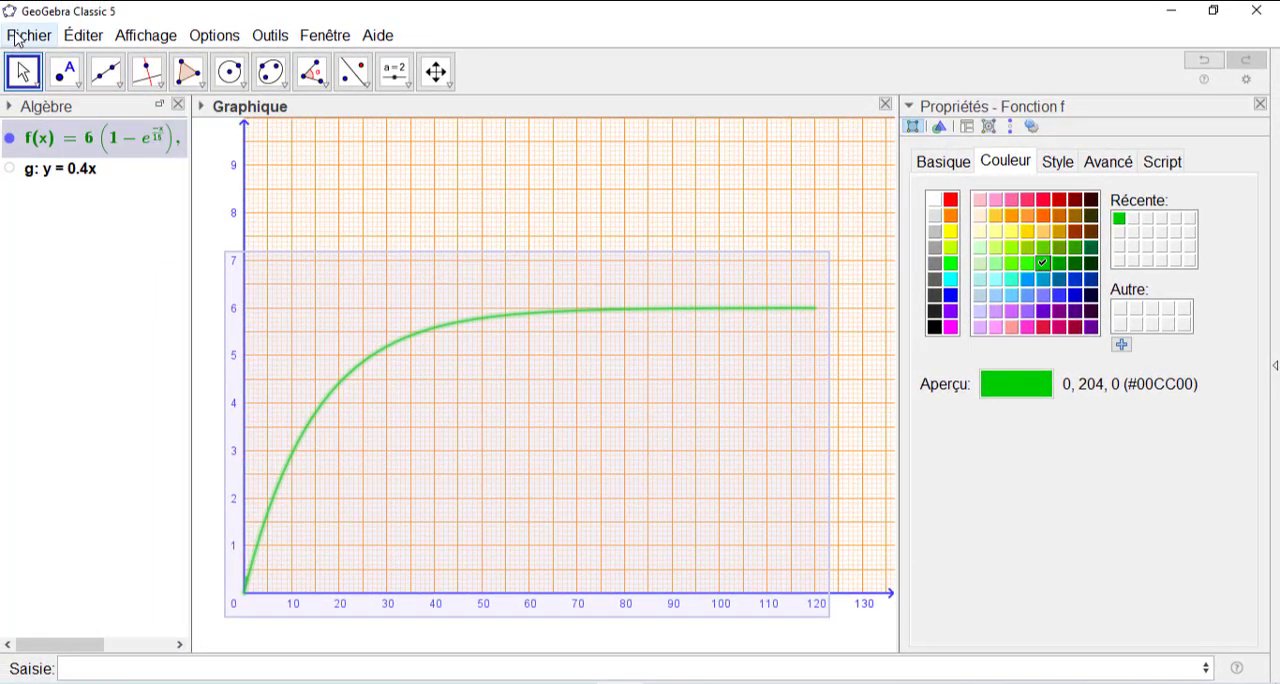
left_click(16, 39)
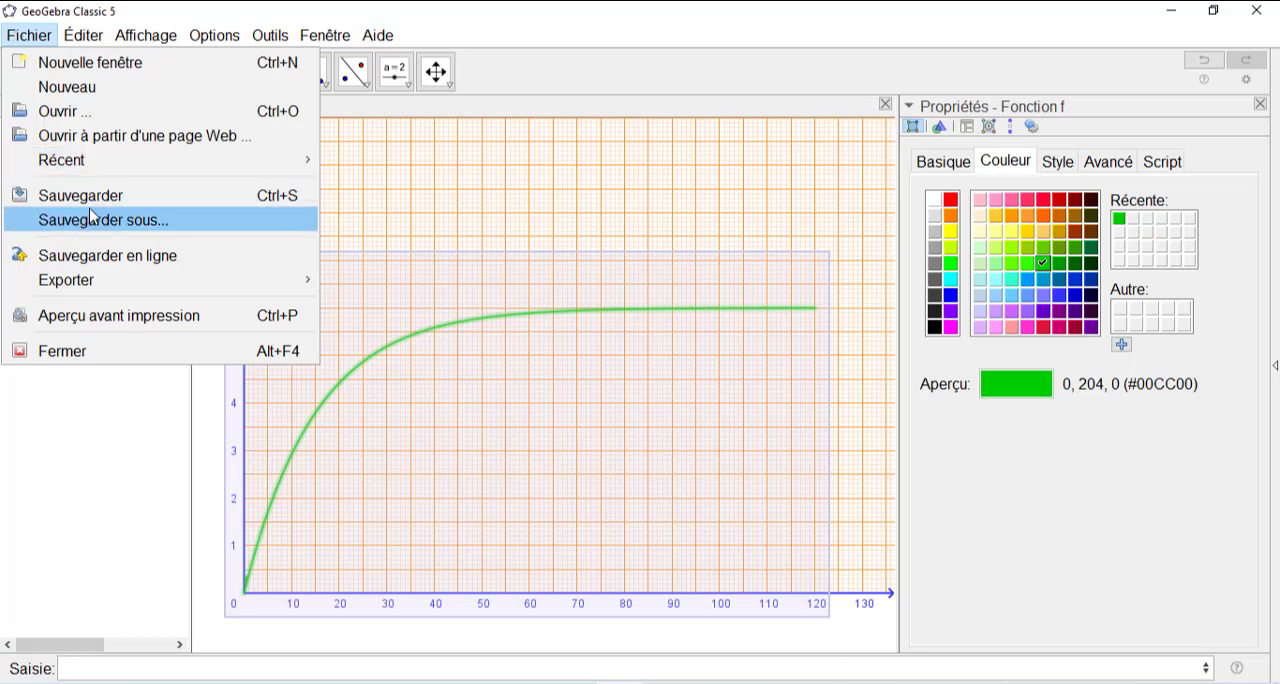
mouse_move(103, 285)
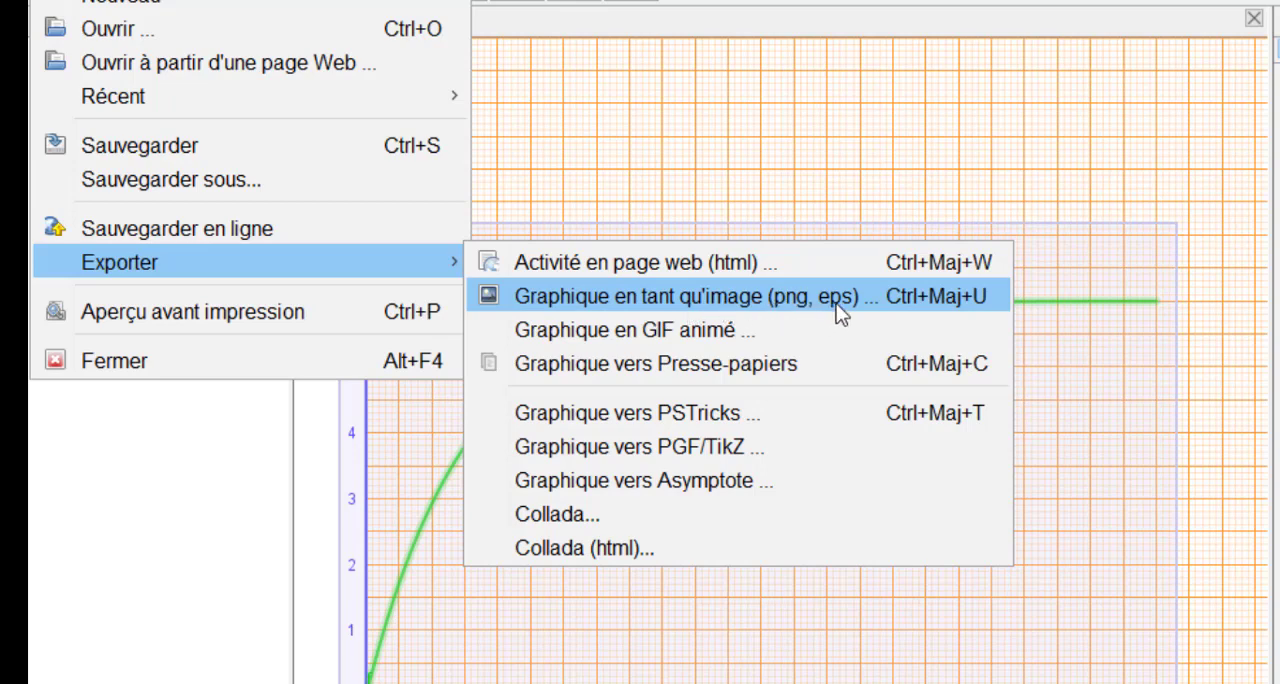
left_click(757, 298)
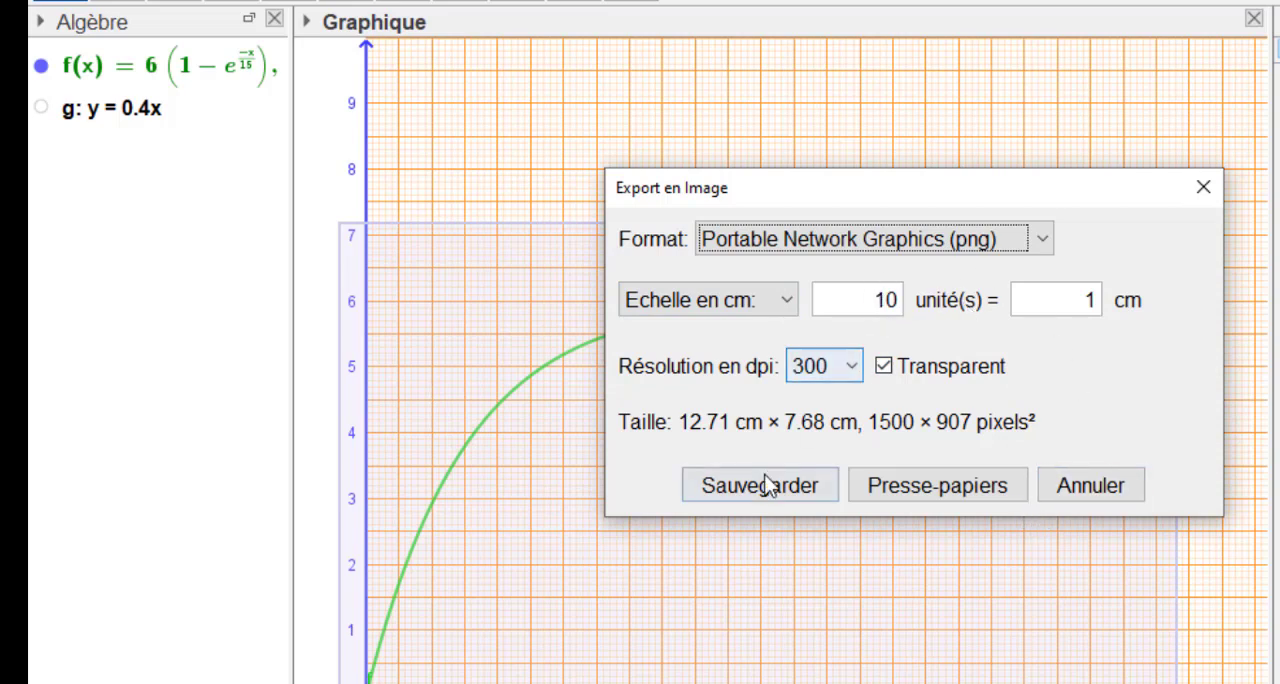
left_click(942, 486)
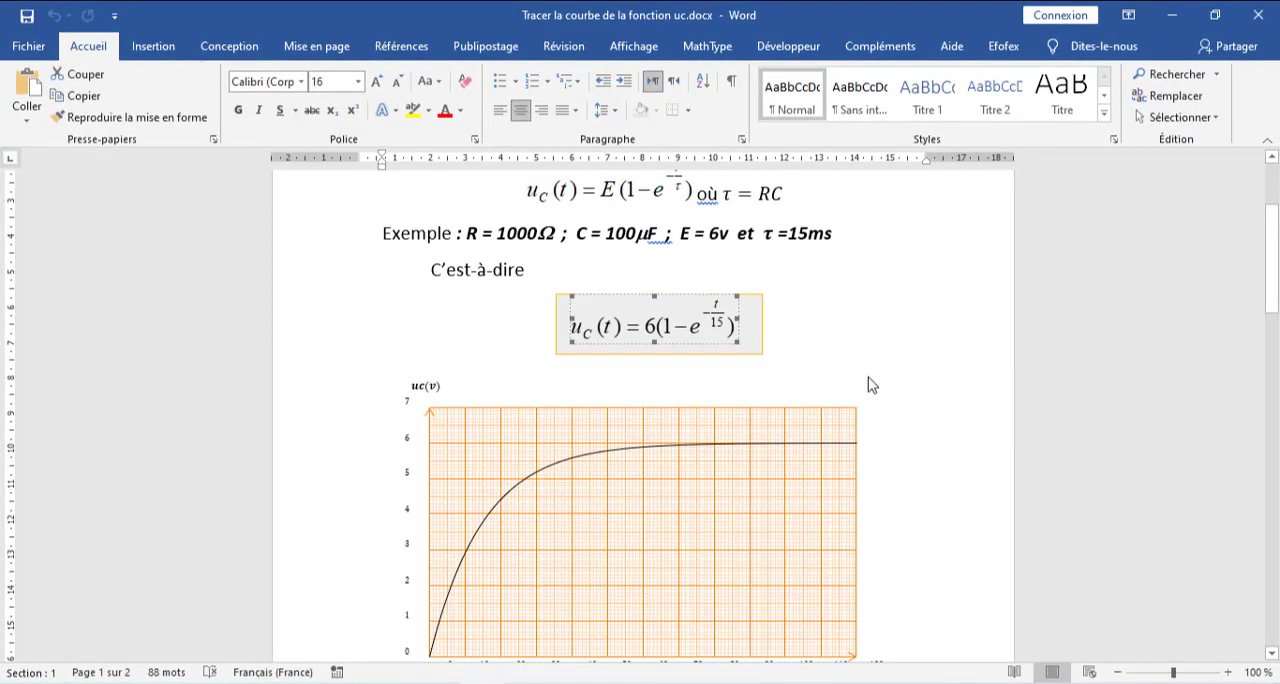
- Paste the copied graph image into the empty area below the existing uc(t) chart, and review the document down to the motion recording on page 2
scroll(877, 355, "down", 8)
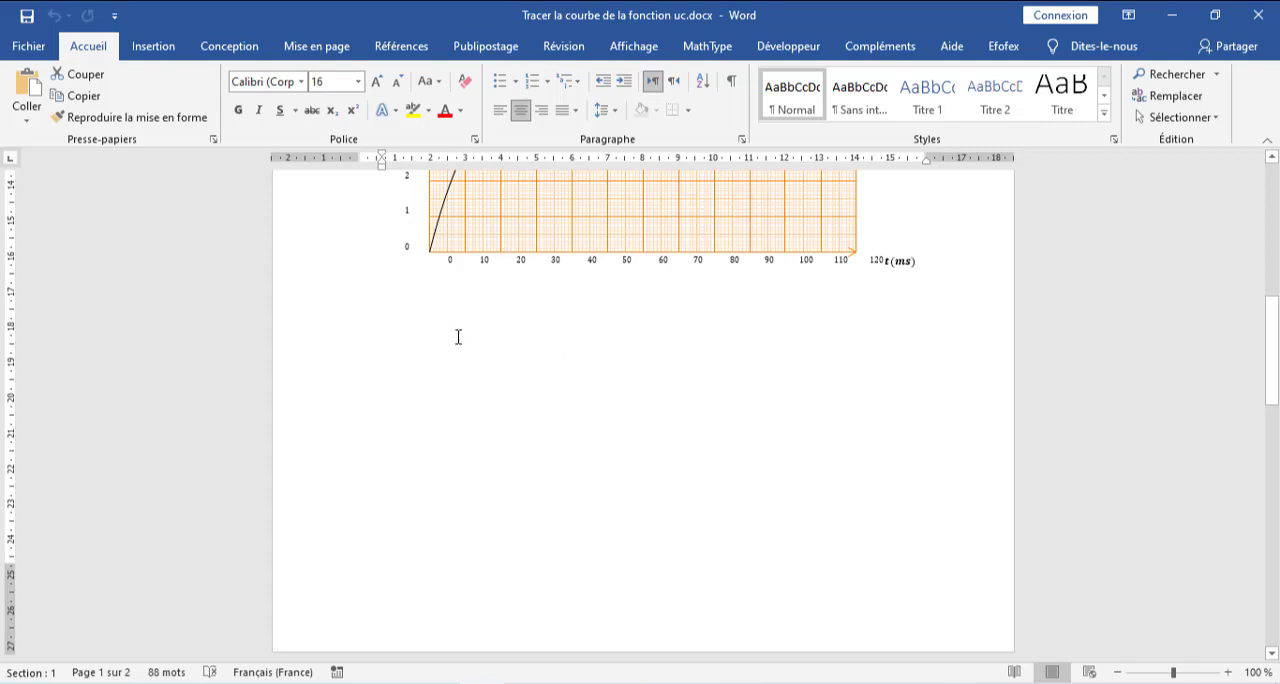
left_click(424, 342)
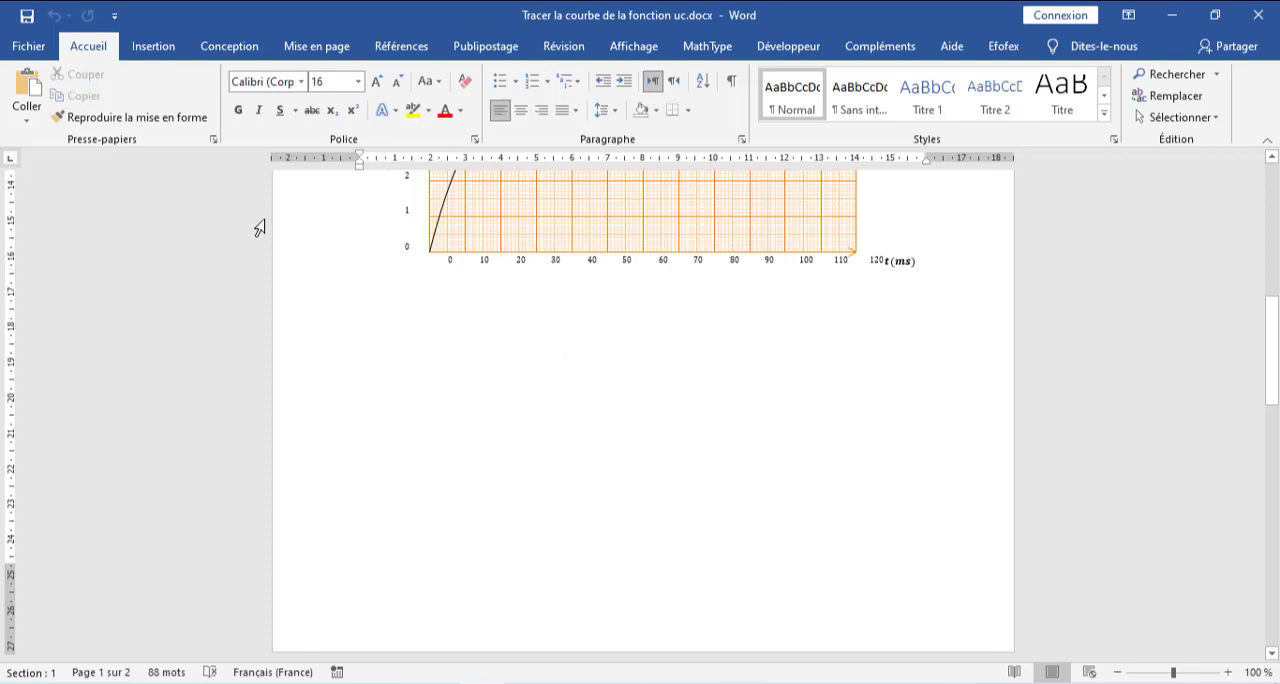
left_click(30, 92)
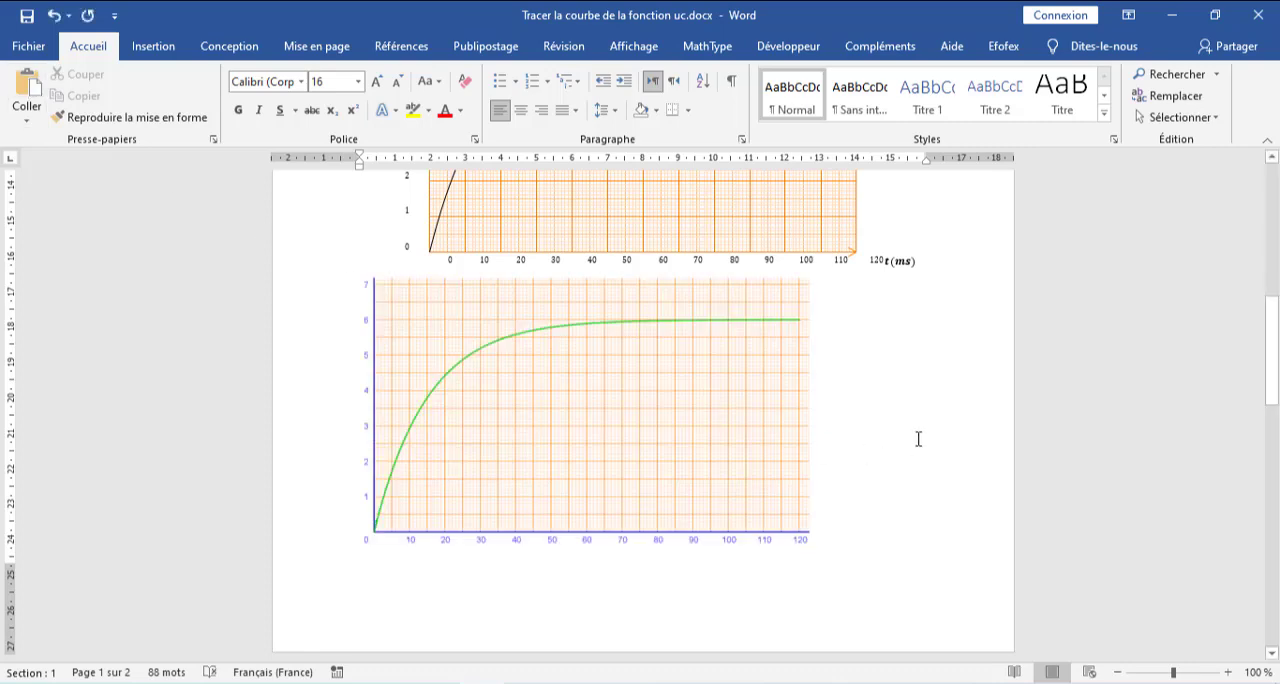
scroll(918, 438, "up", 2)
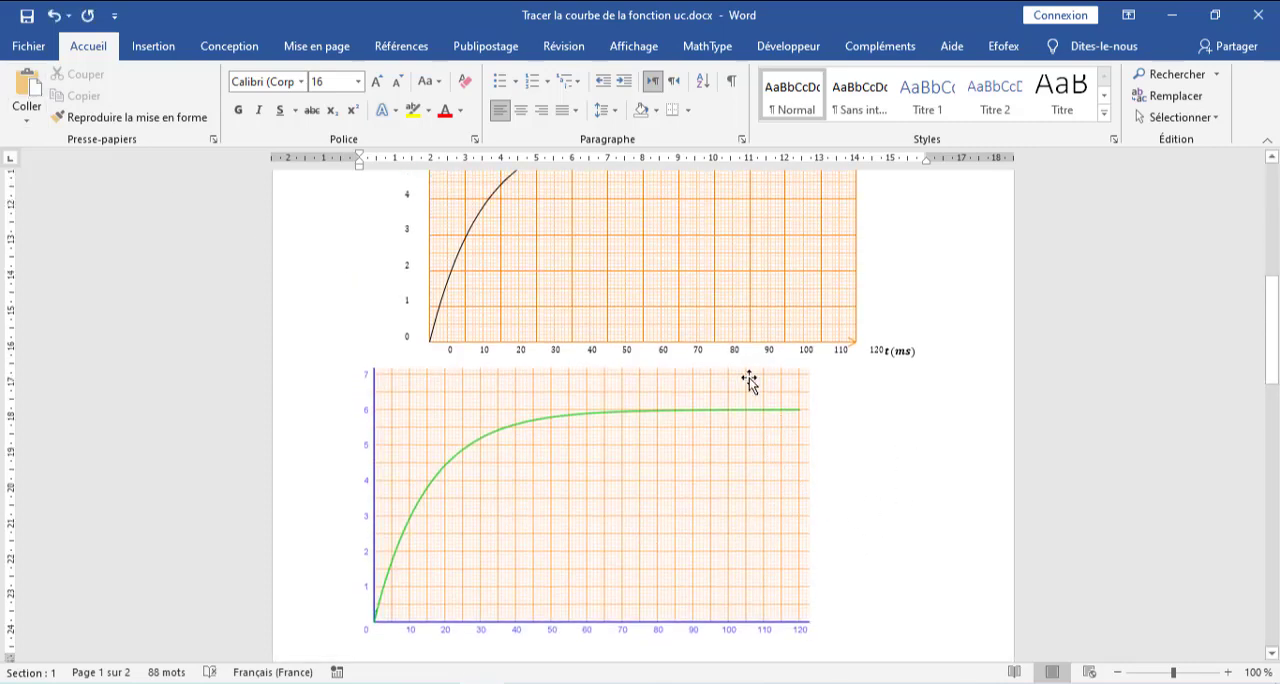
scroll(906, 400, "up", 2)
scroll(906, 405, "down", 2)
scroll(839, 519, "down", 2)
scroll(839, 519, "down", 18)
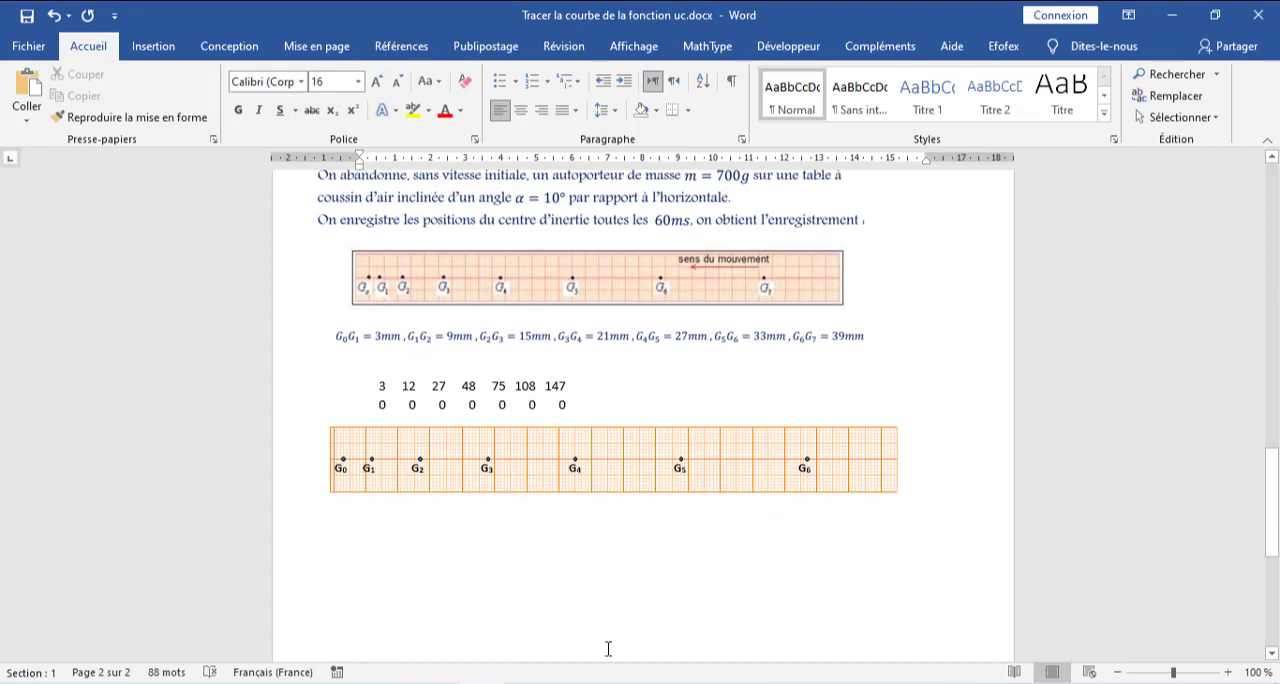
- Switch to GeoGebra and open a new maximised window
key("alt+Tab")
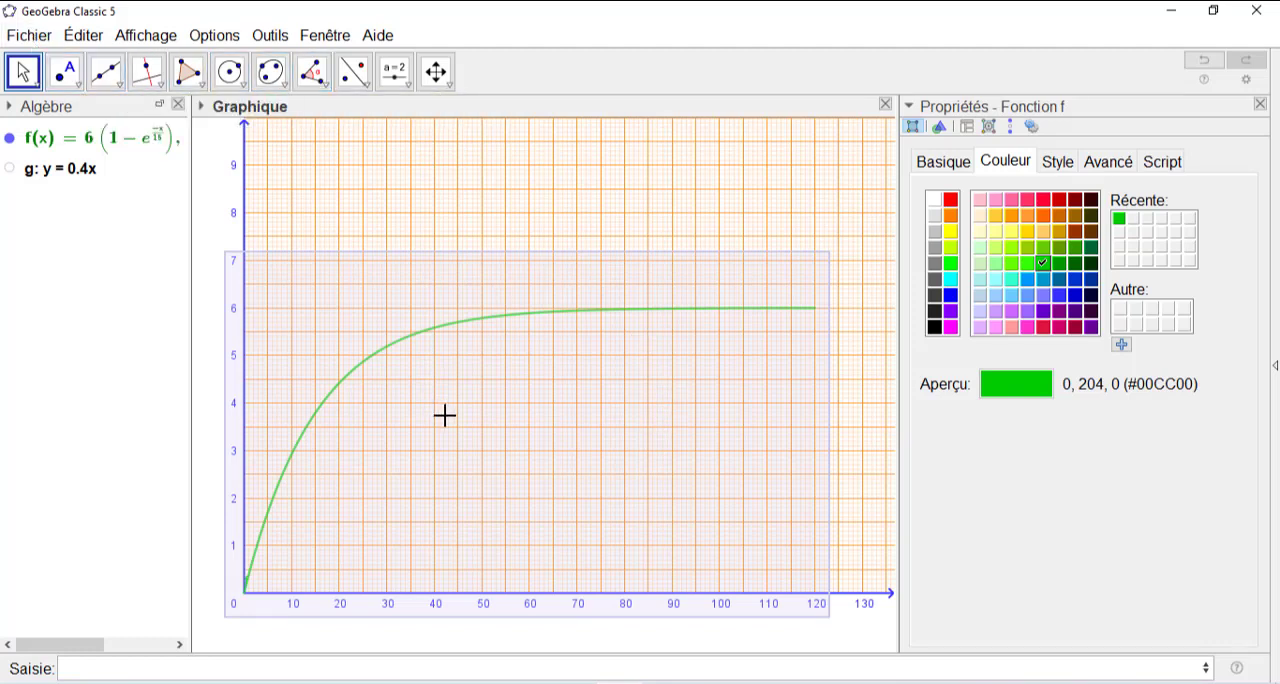
left_click(35, 38)
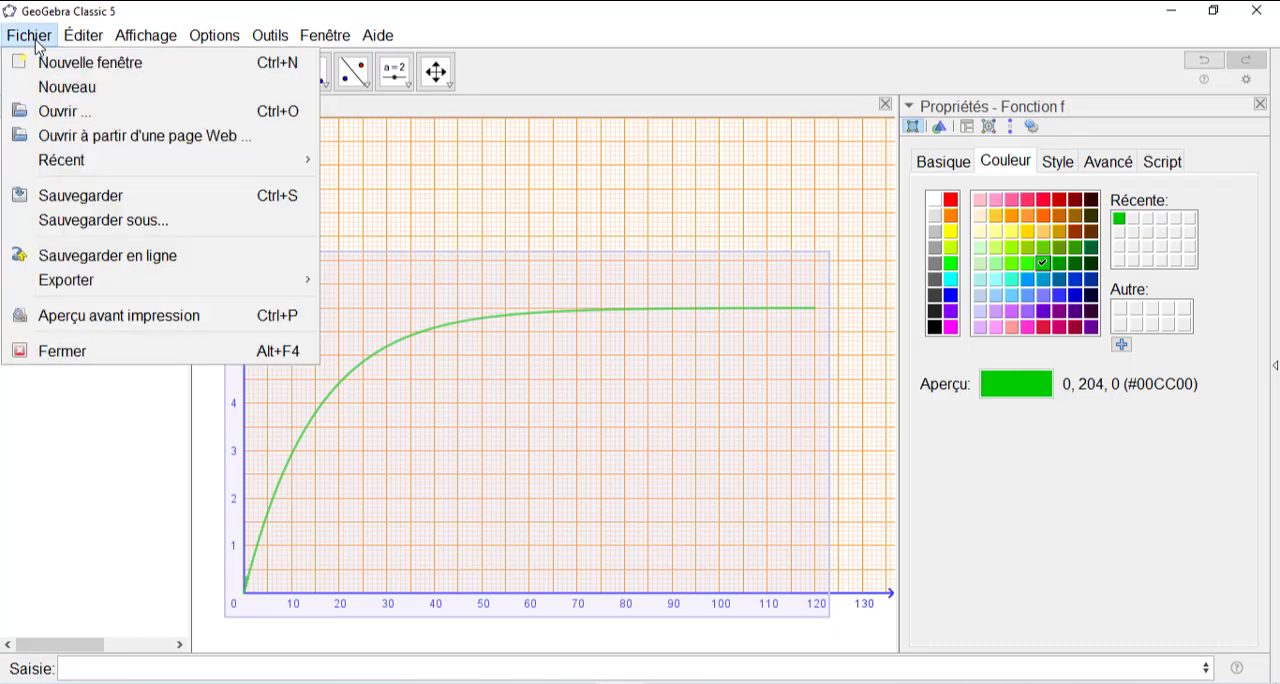
left_click(62, 66)
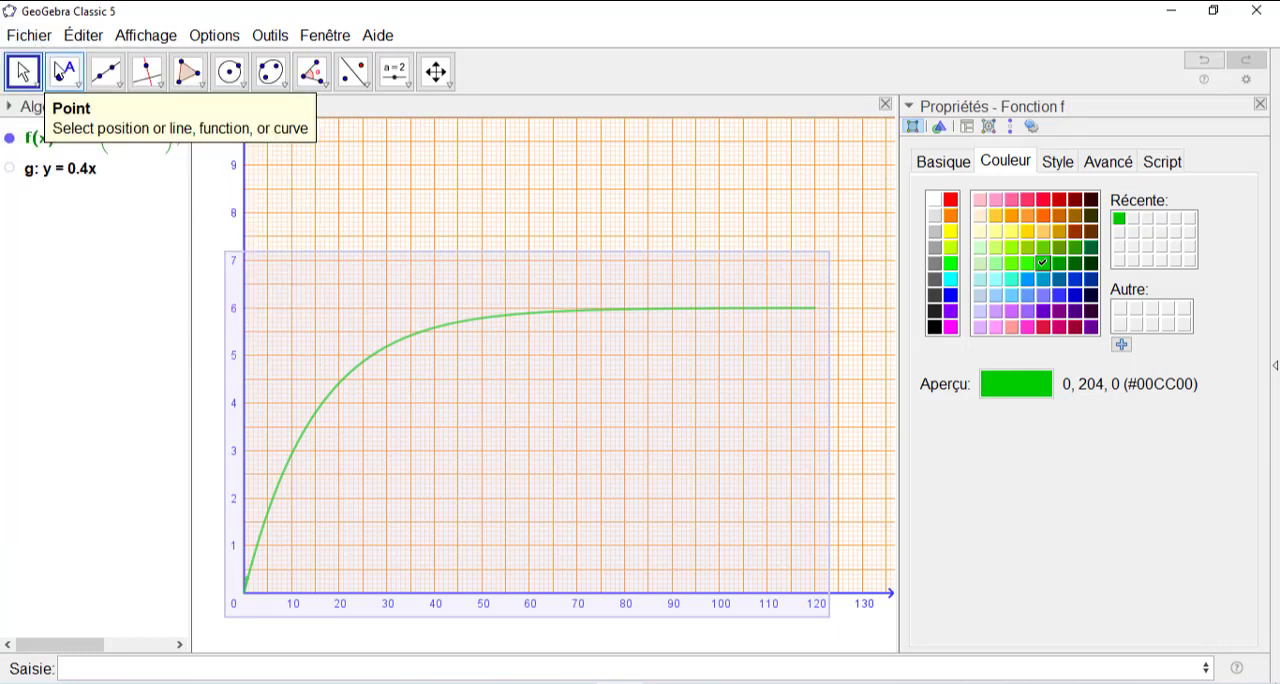
double_click(530, 34)
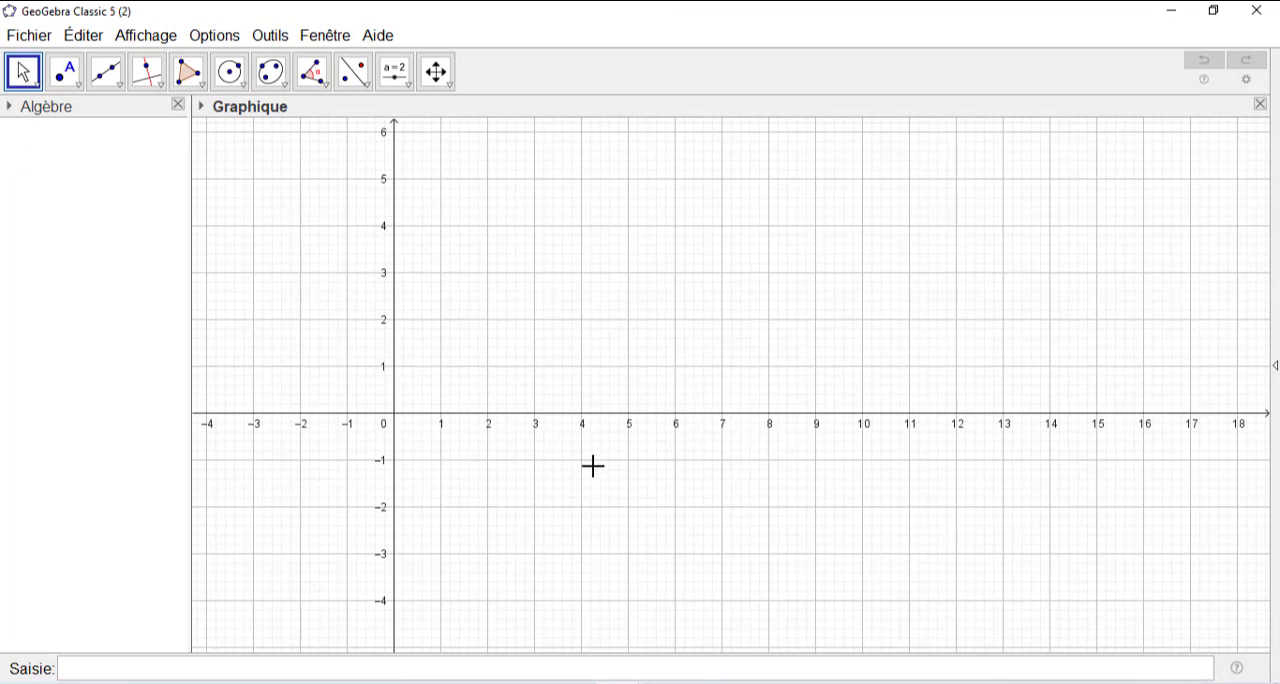
- Set the grid colour of the graphics view to orange (255, 102, 0)
left_click(439, 76)
right_click(565, 276)
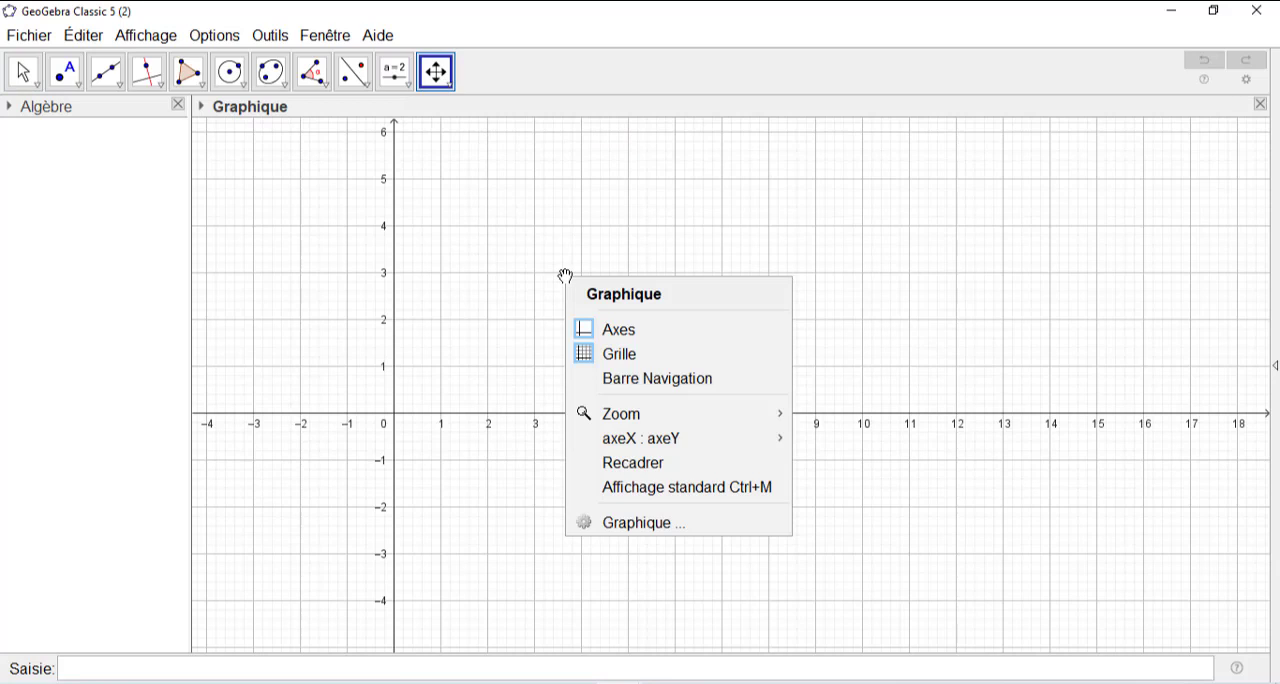
left_click(659, 524)
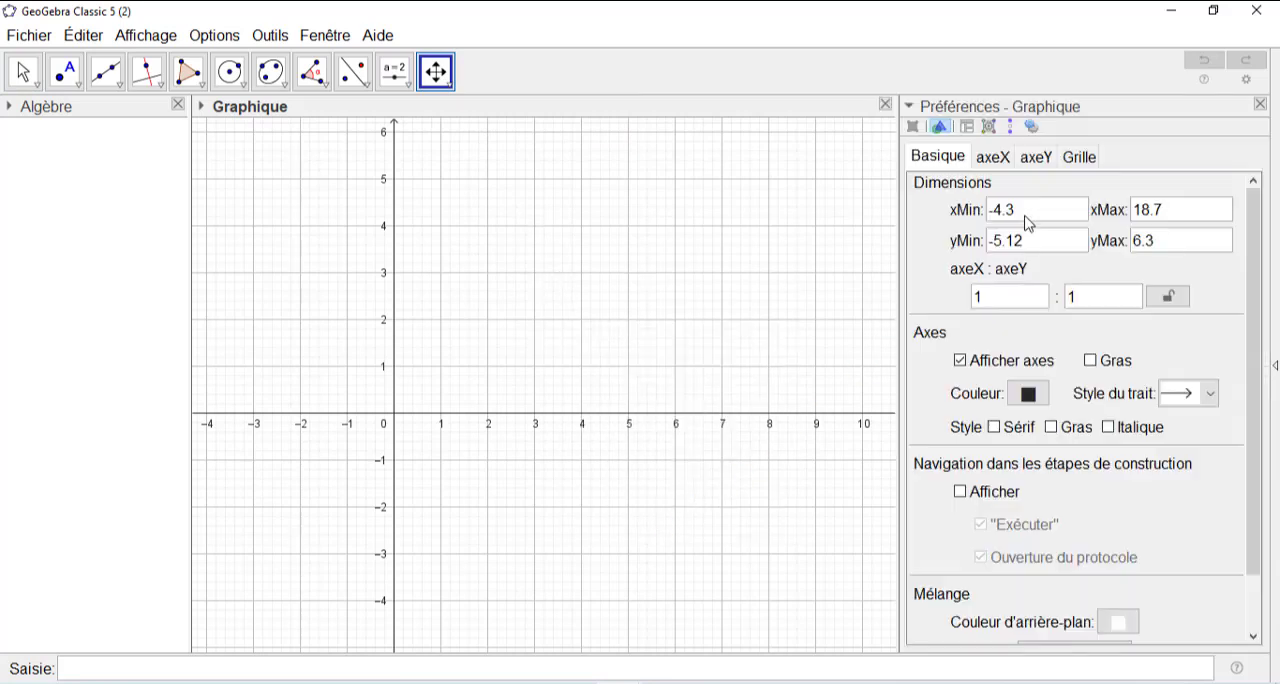
left_click(1079, 158)
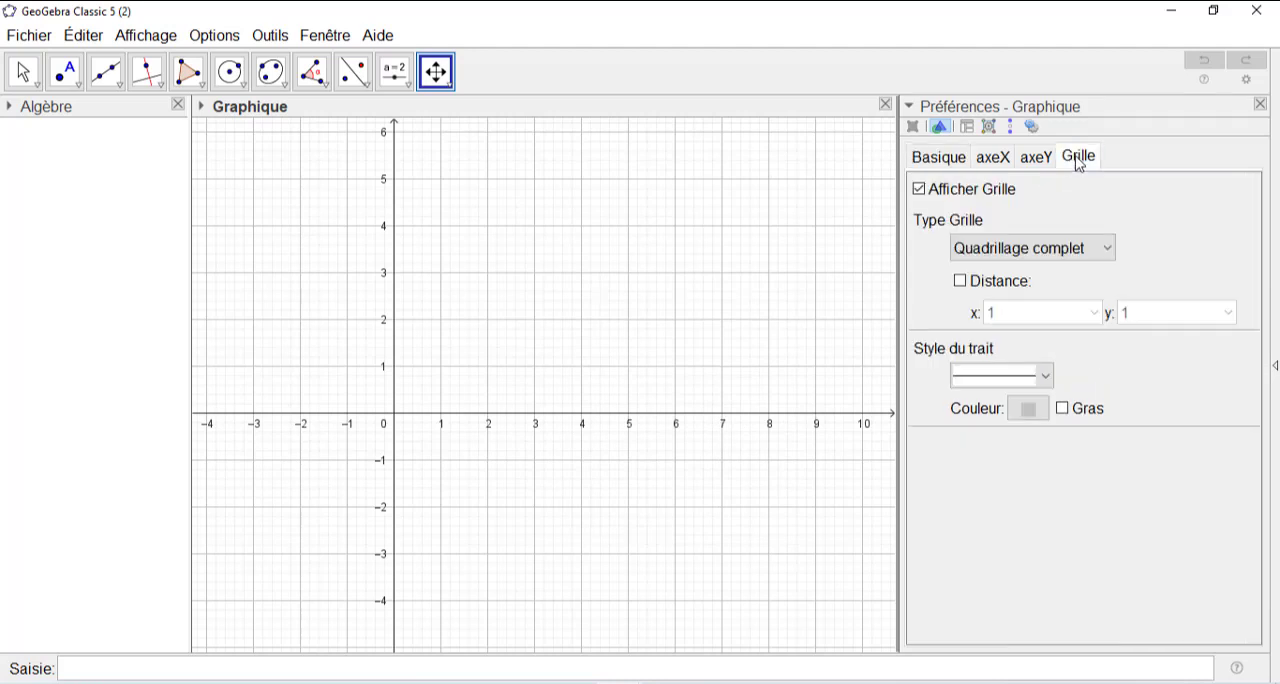
left_click(1030, 410)
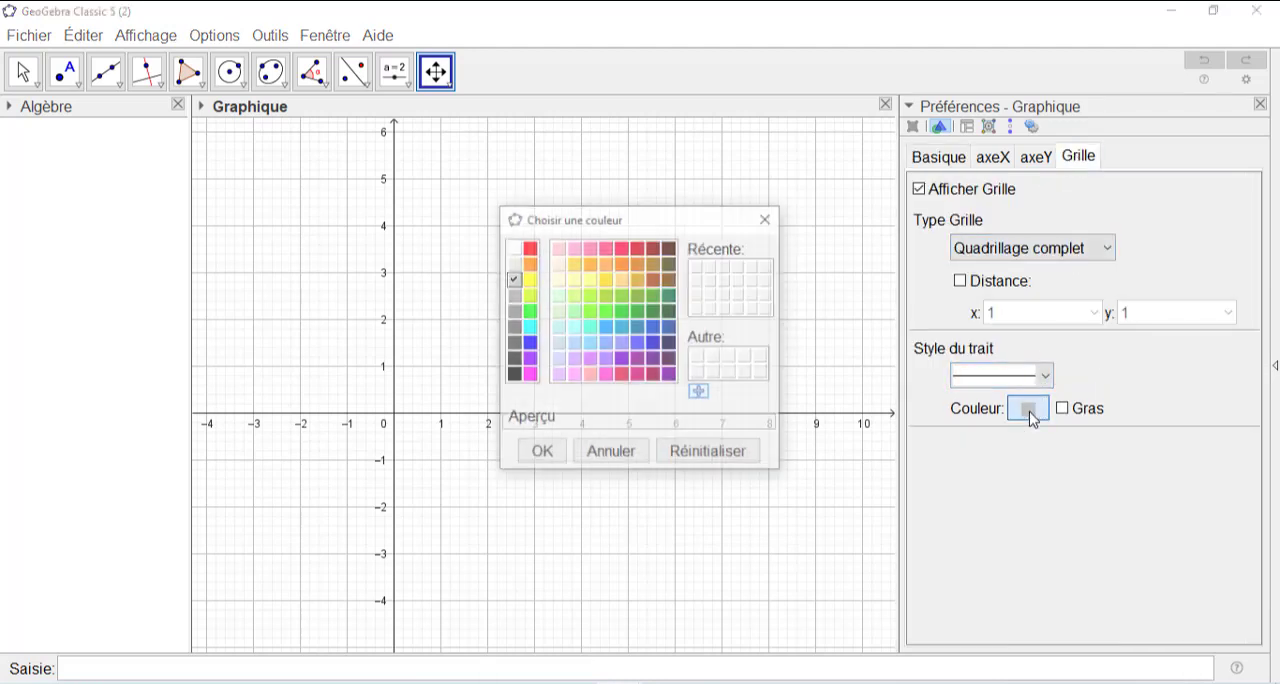
left_click(622, 268)
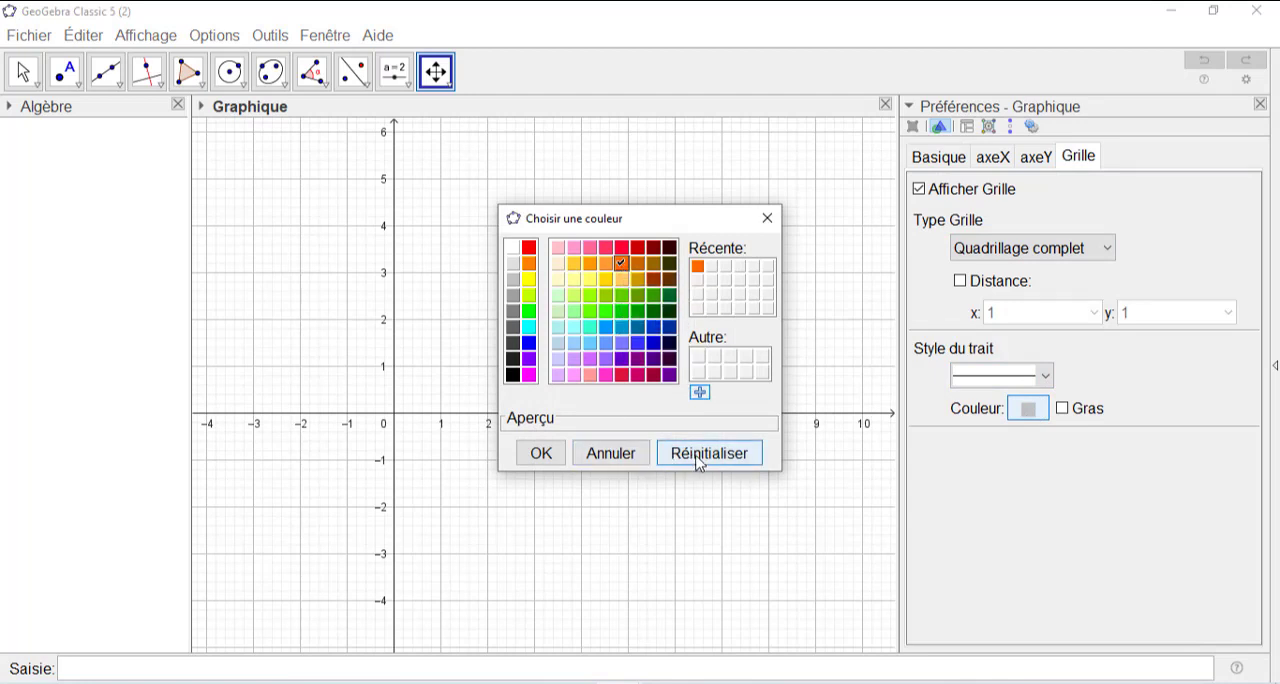
left_click(548, 457)
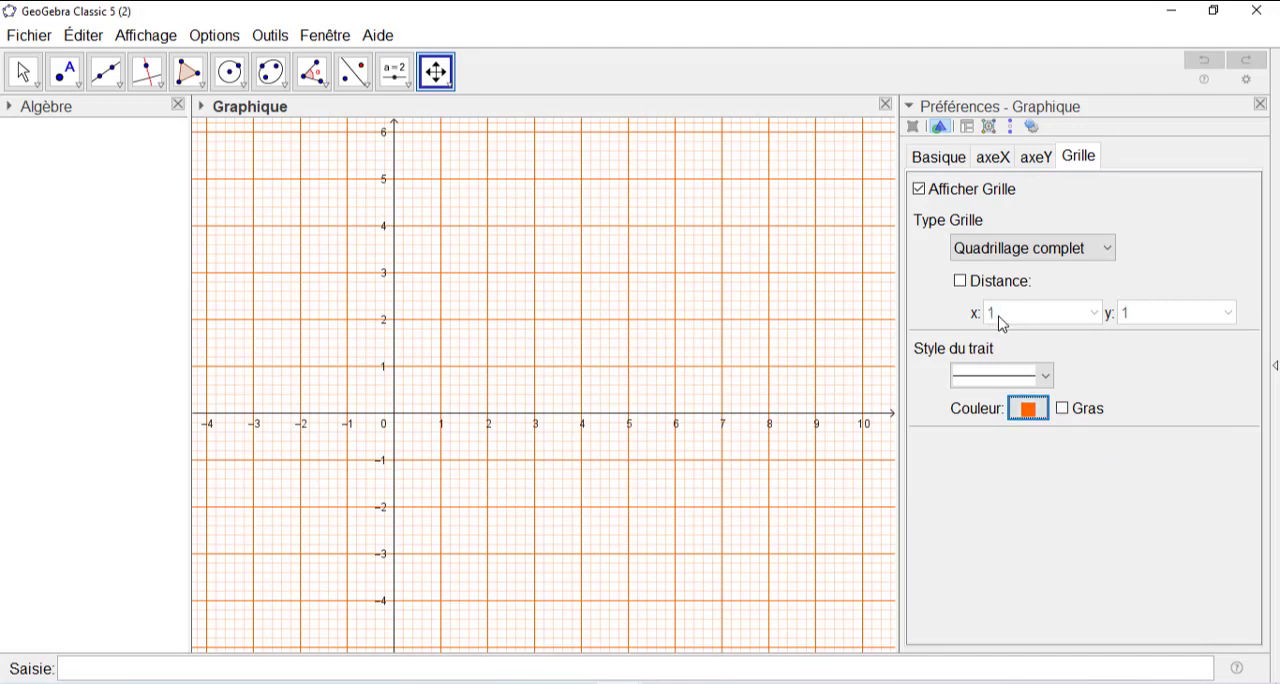
- Set the axeX : axeY ratio of the graphics view to 10 : 1
left_click(945, 158)
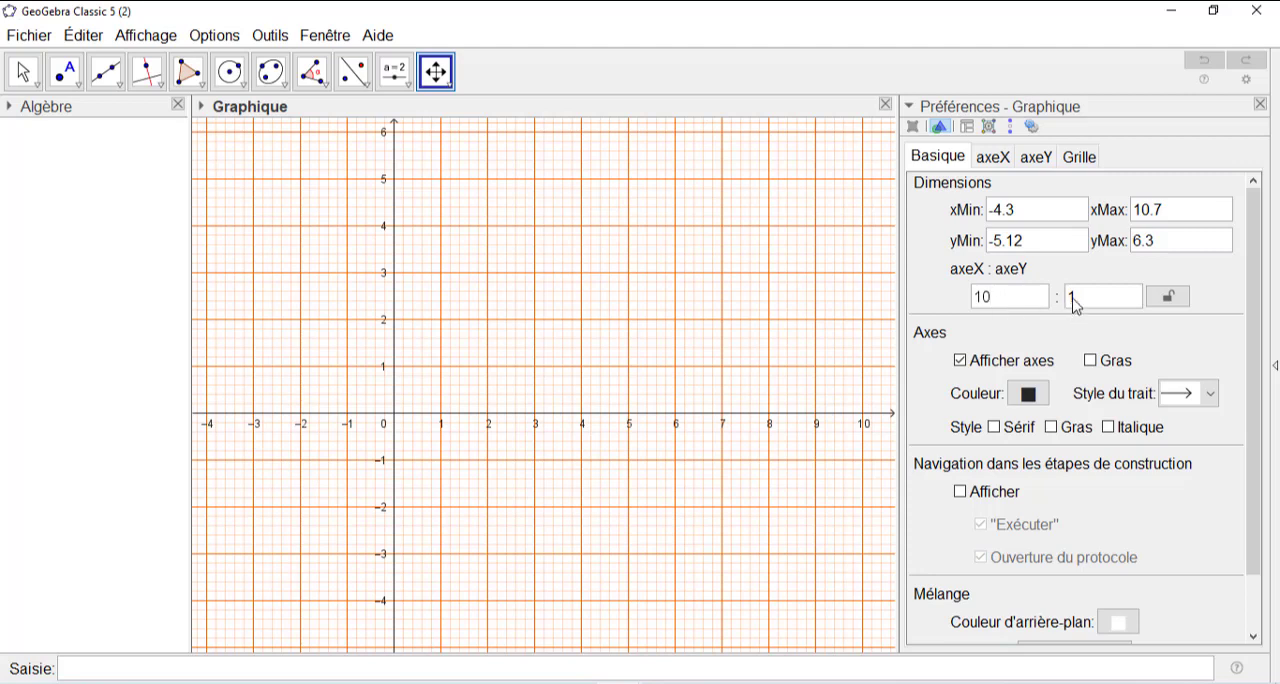
key("Return")
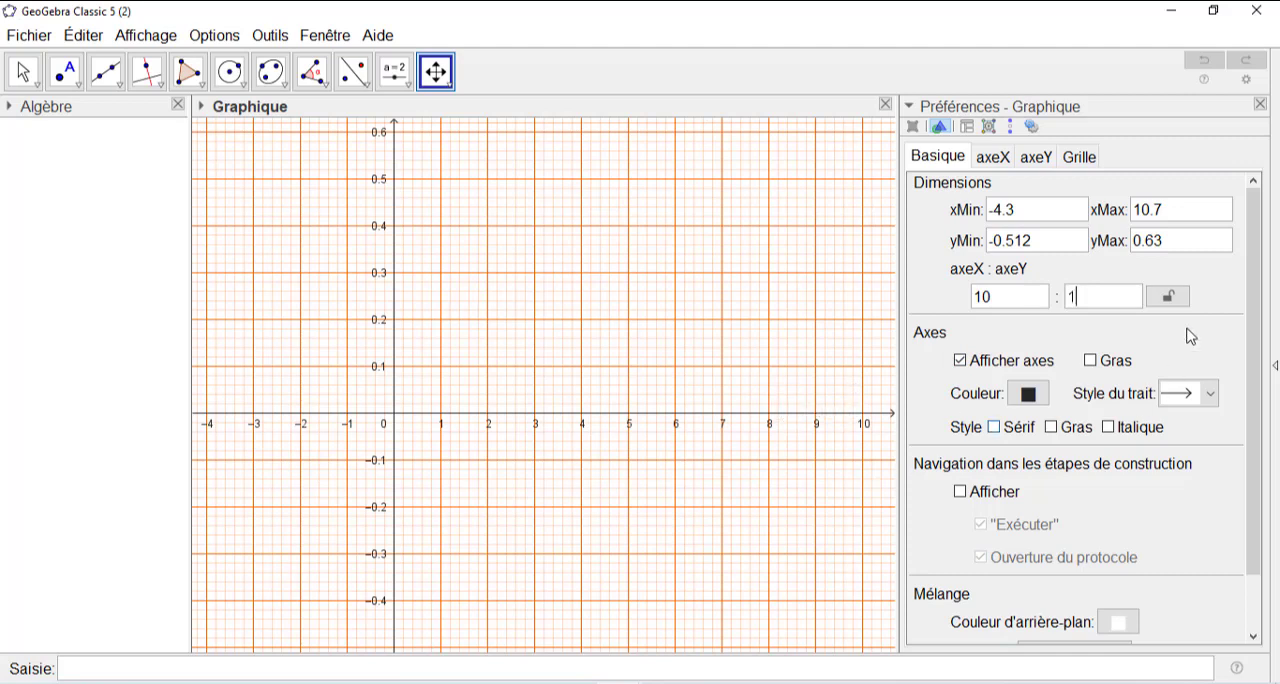
left_click(992, 159)
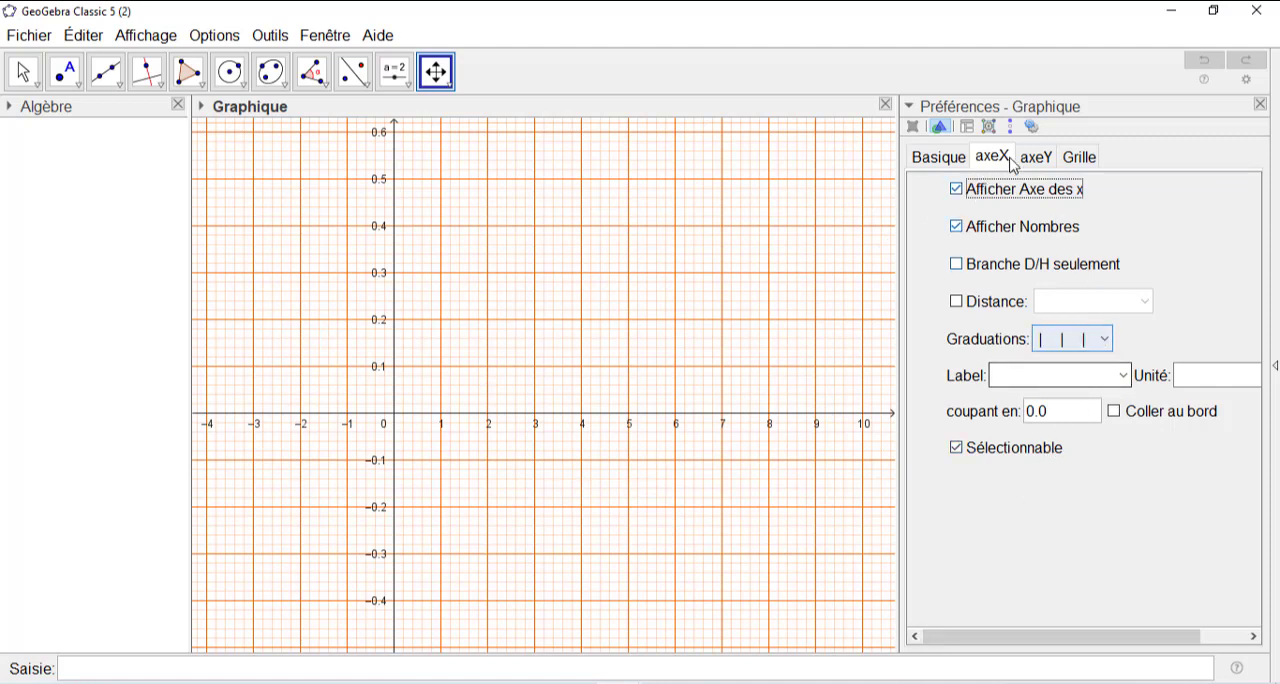
- Set the colour of the axes to orange (255, 102, 0)
left_click(947, 159)
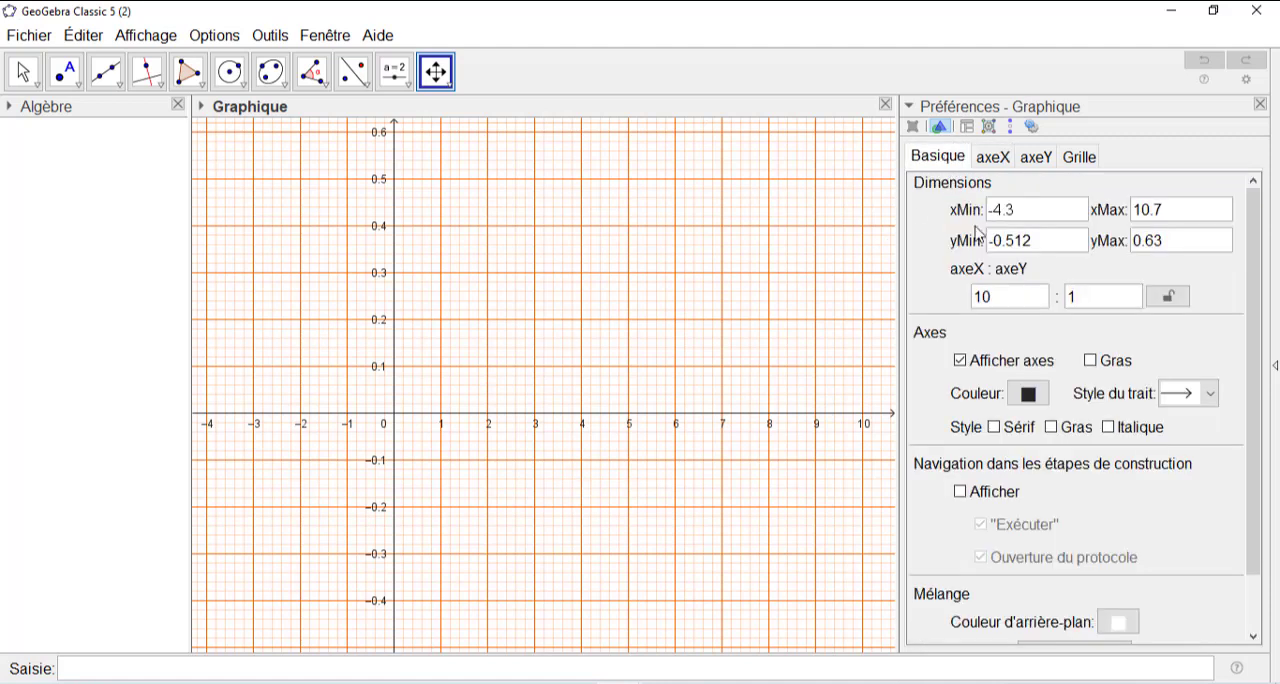
left_click(1028, 394)
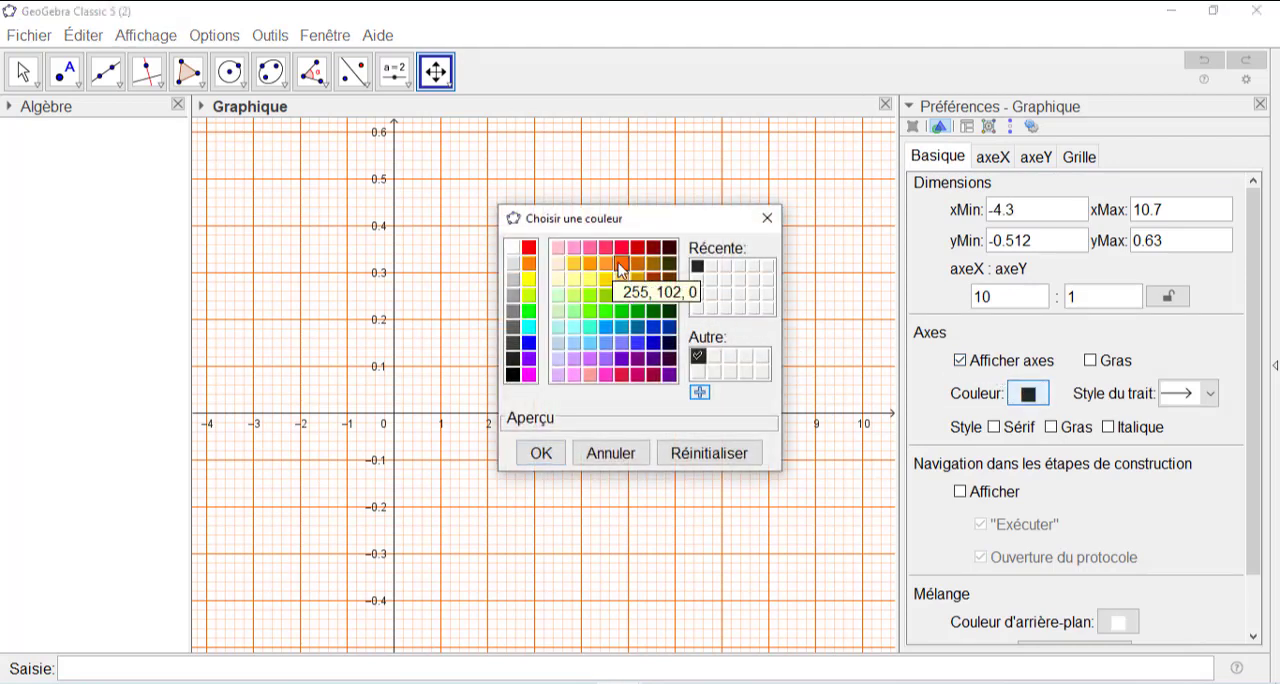
left_click(620, 266)
left_click(540, 450)
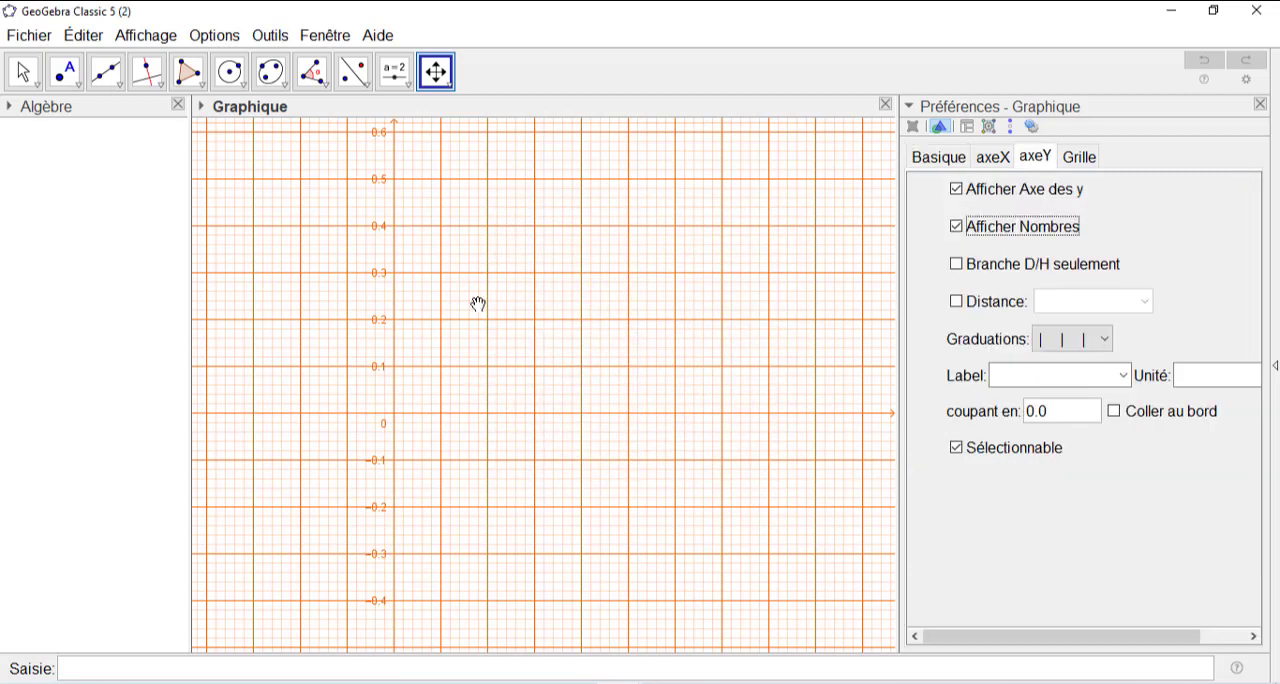
- Show the numbers on the x-axis and zoom out until the graduations are 10 on x and 1 on y
scroll(479, 306, "down", 4)
scroll(479, 310, "down", 6)
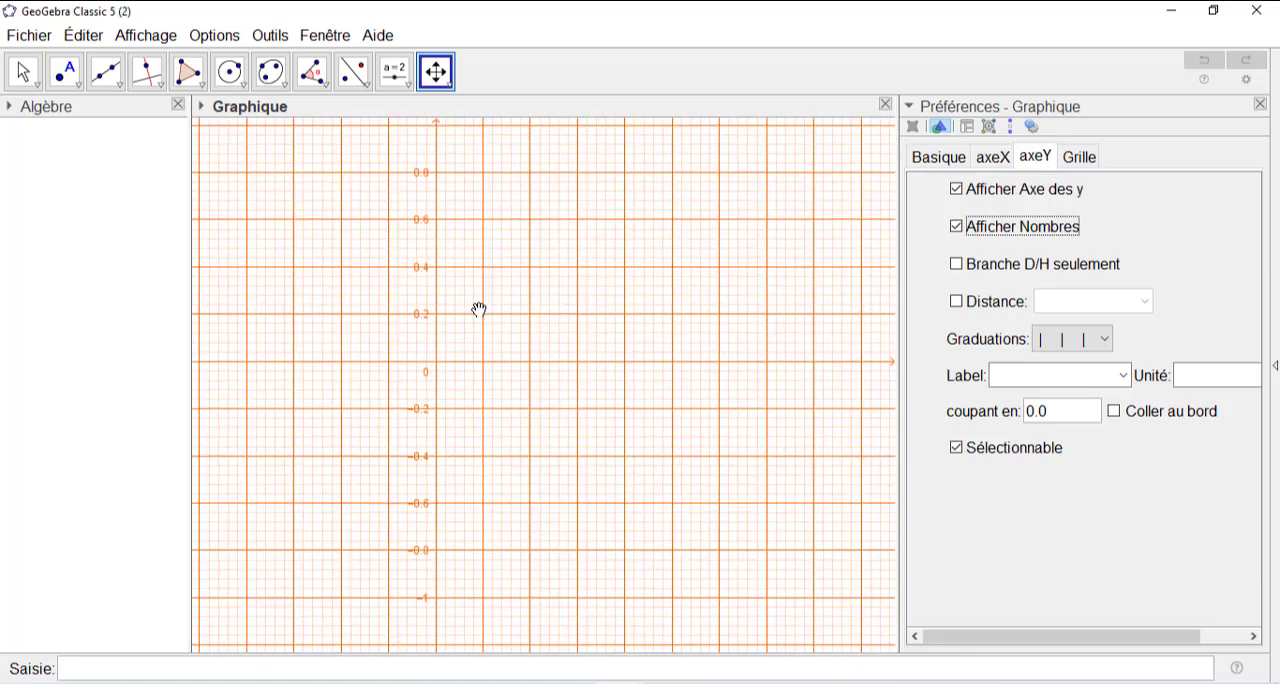
left_click(1003, 163)
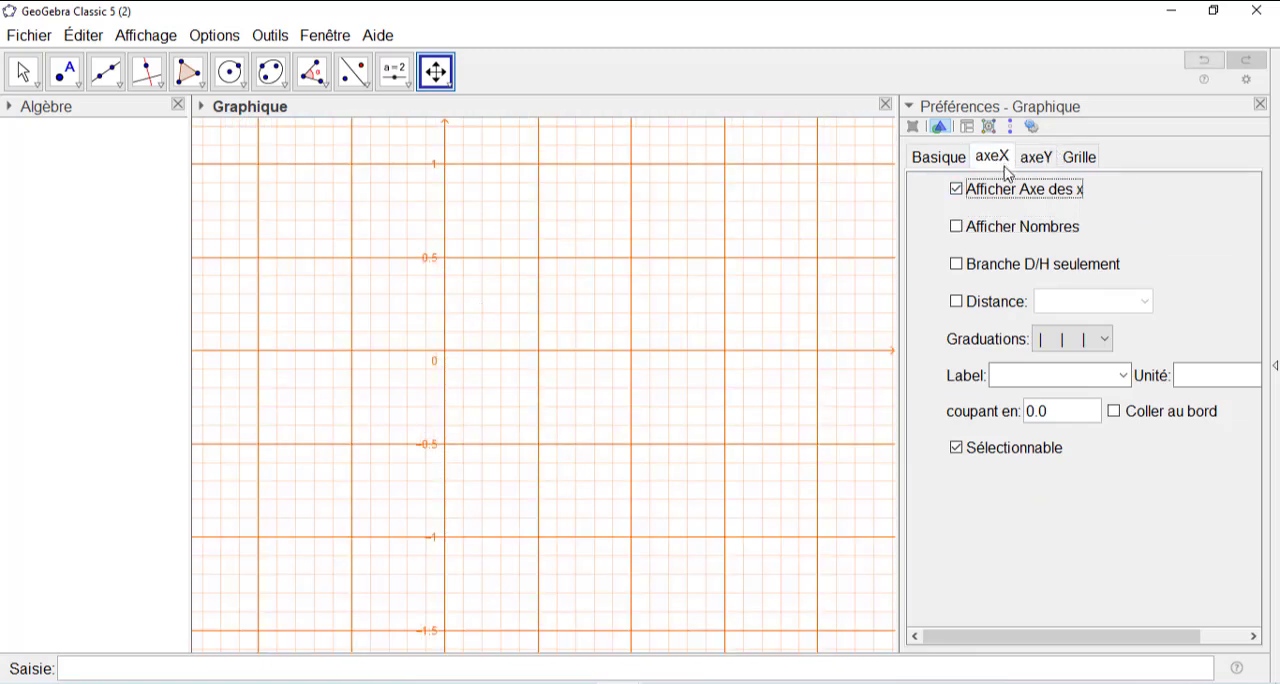
left_click(956, 227)
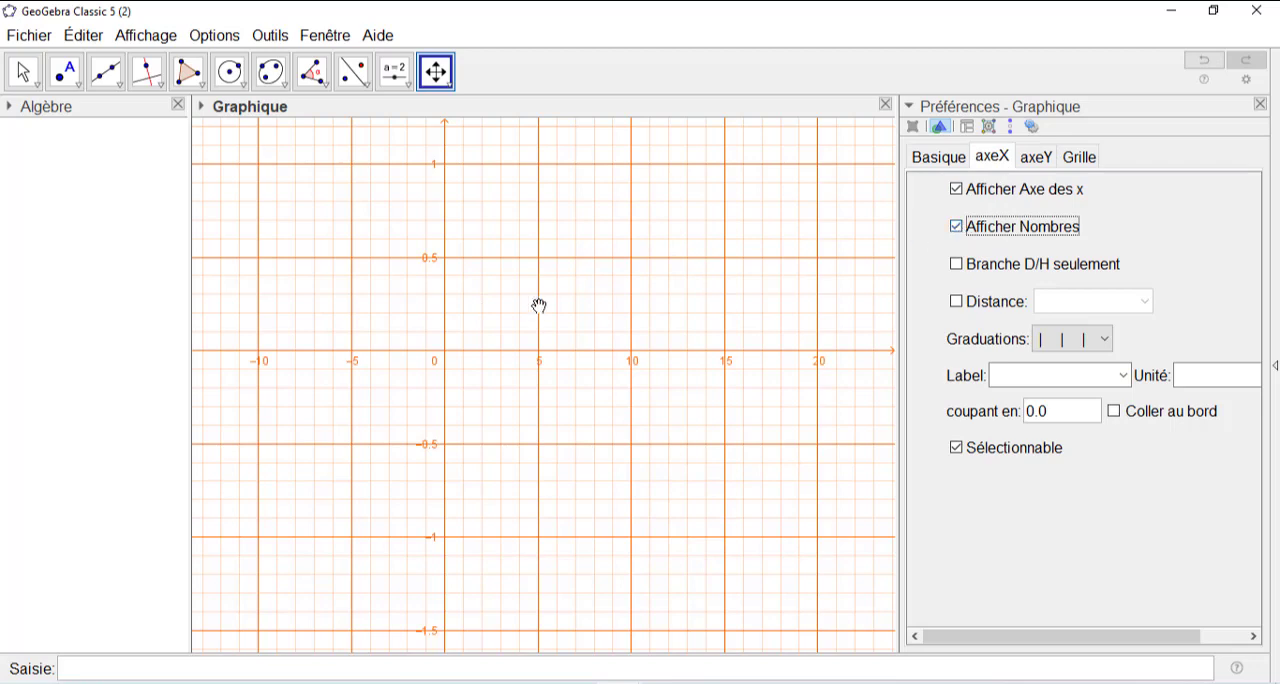
scroll(554, 289, "down", 2)
scroll(554, 289, "down", 5)
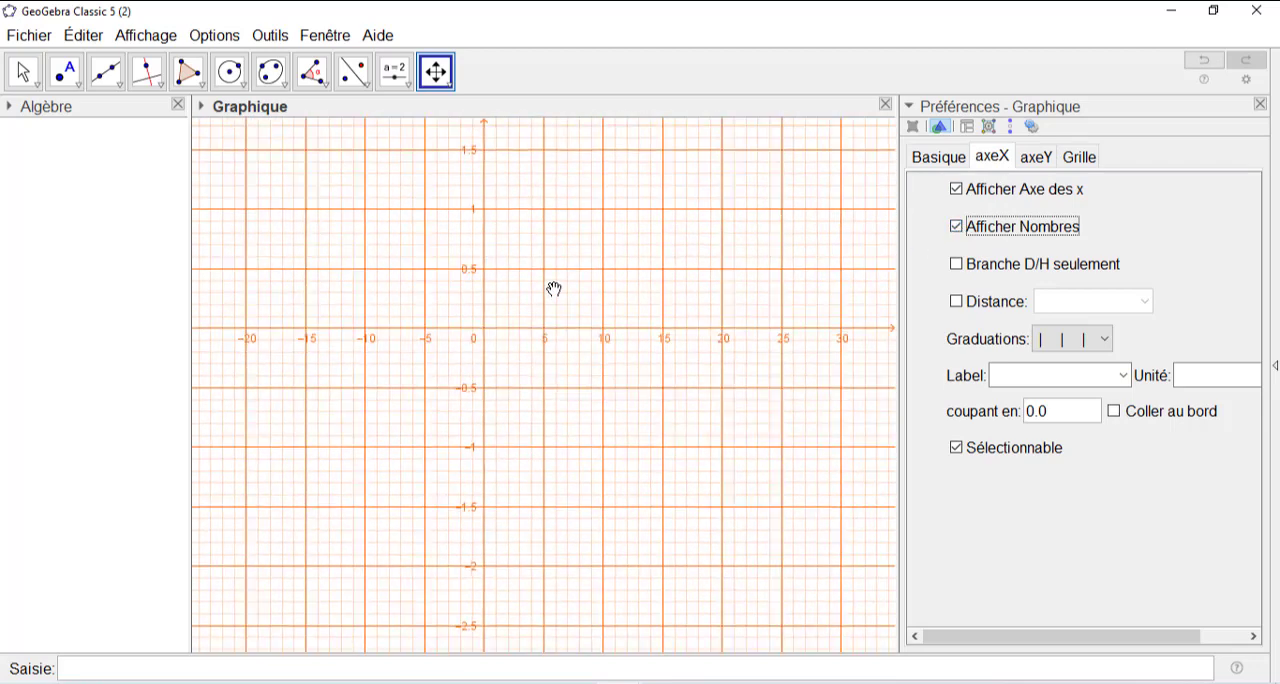
scroll(554, 289, "down", 5)
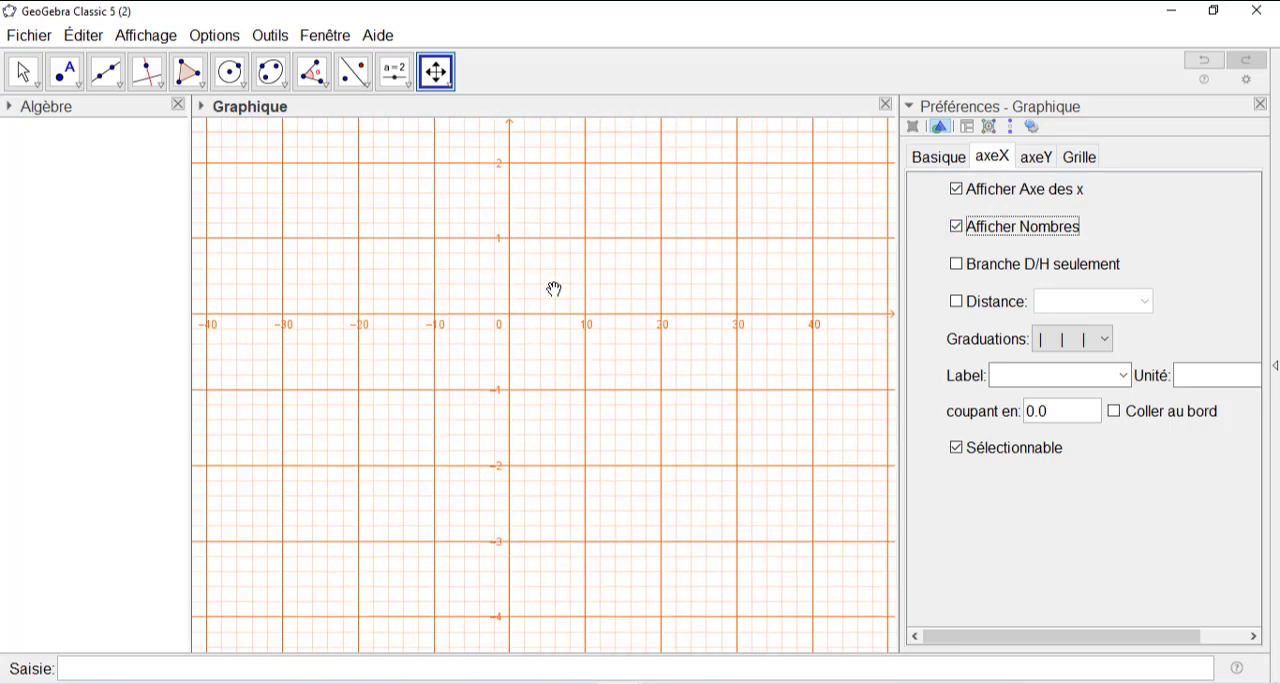
scroll(554, 289, "down", 2)
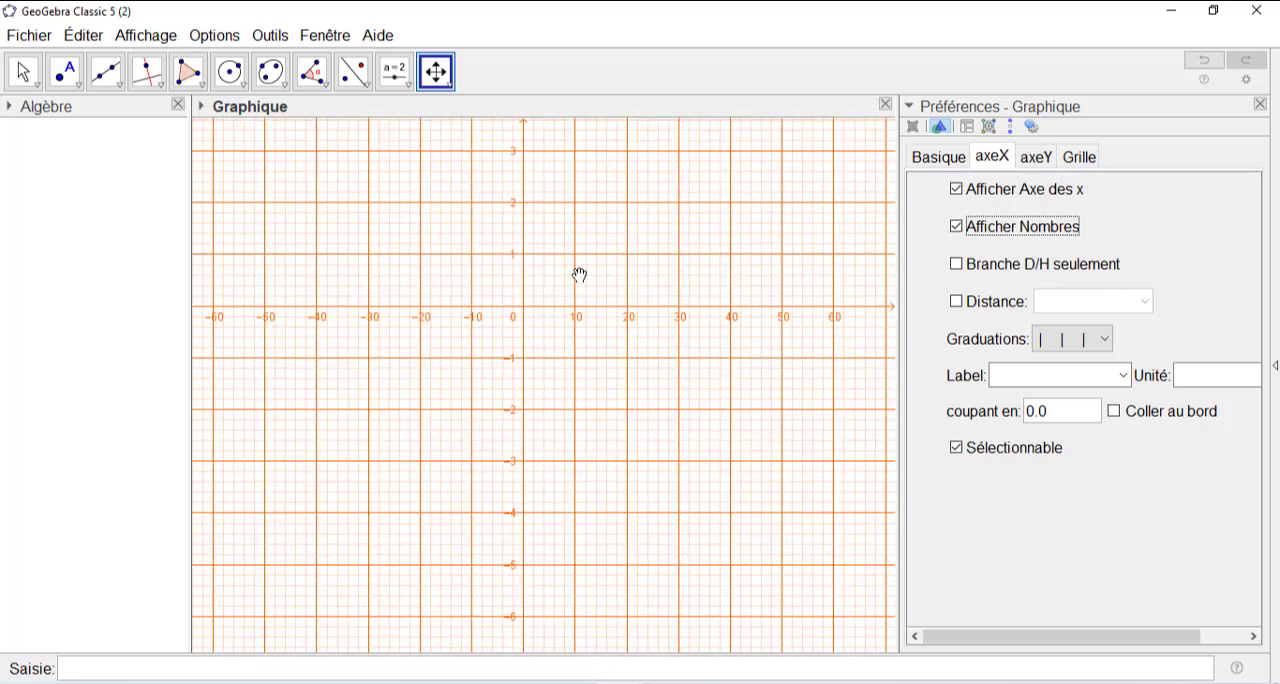
- Shift the graph so that x starts at about −36 and y spans about −5.8 to 5.6, and close the Algebra view
left_click_drag(580, 274, 568, 332)
scroll(568, 332, "down", 1)
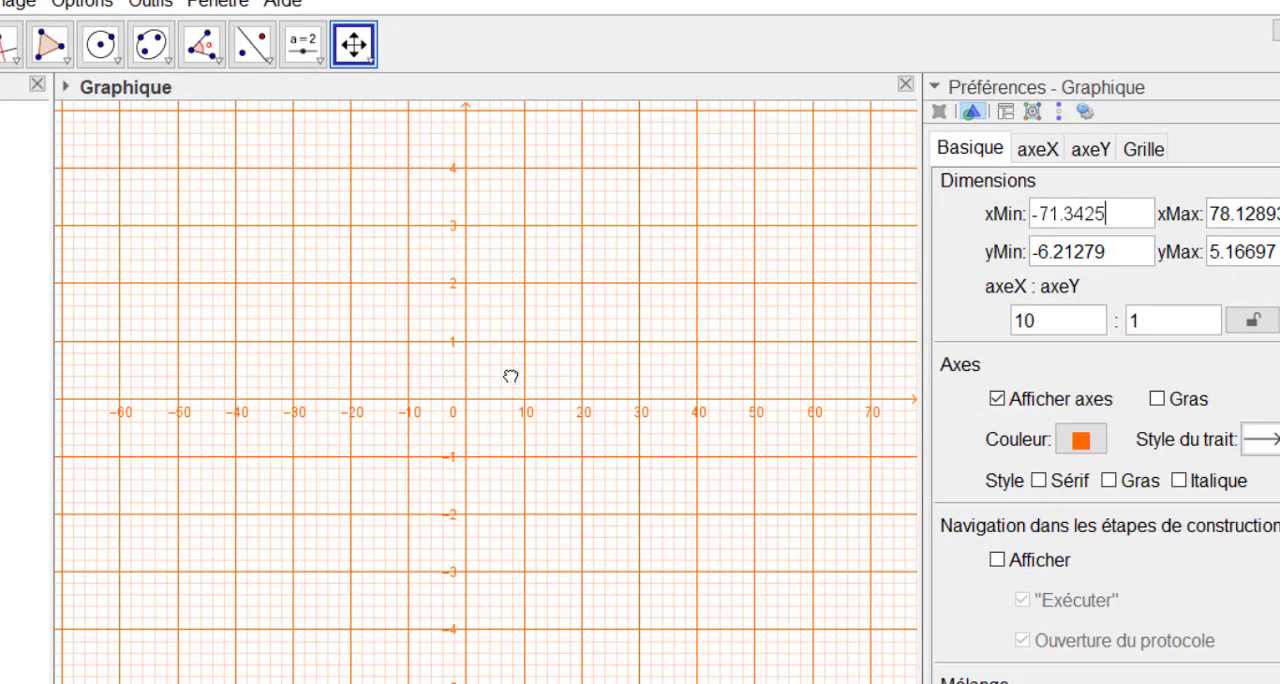
left_click_drag(509, 371, 509, 380)
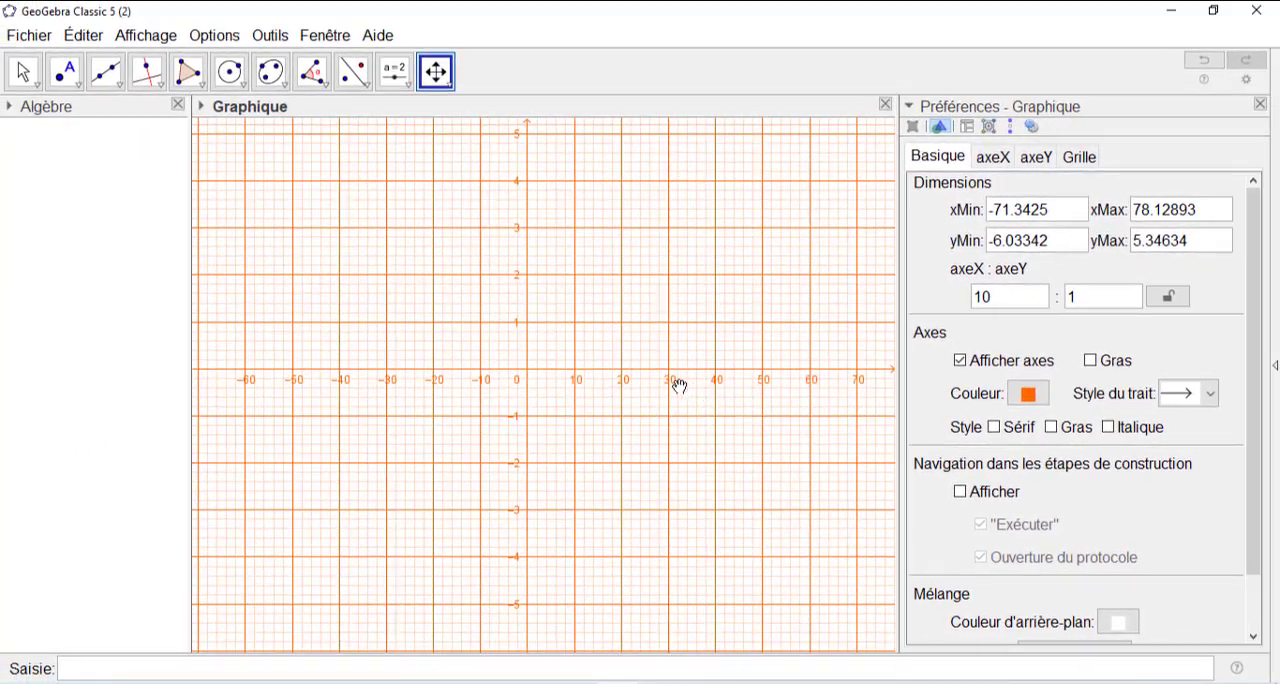
left_click_drag(608, 356, 445, 367)
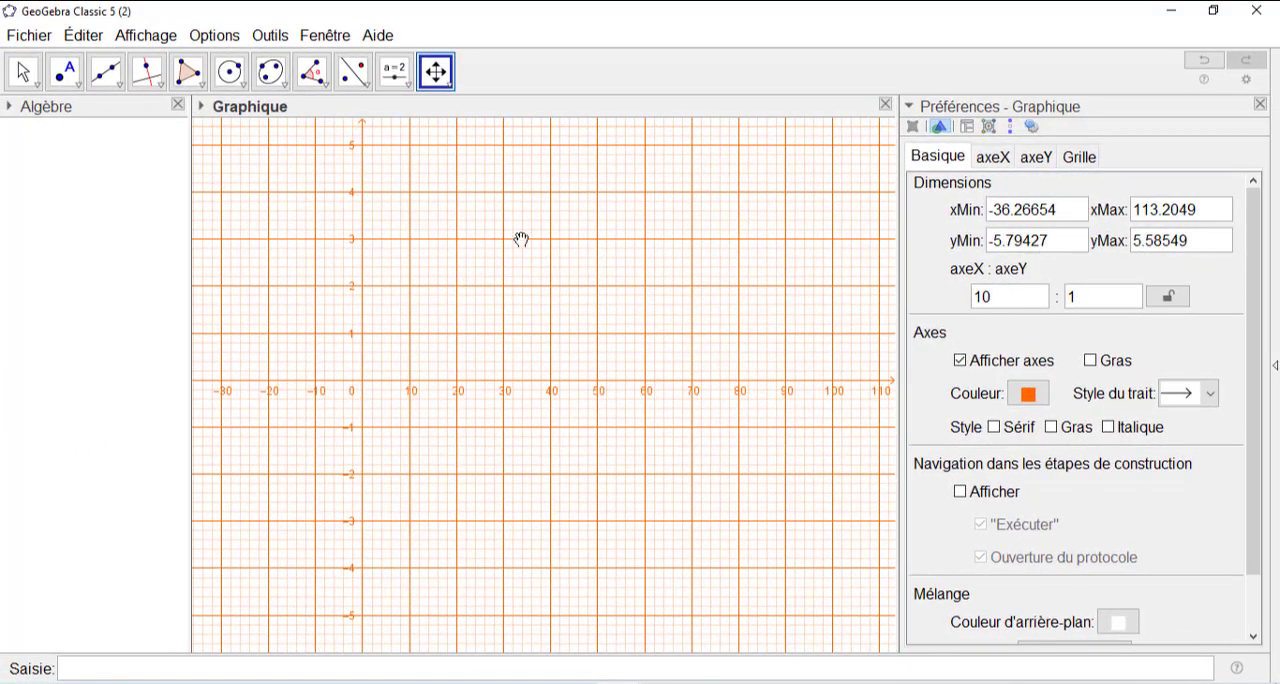
left_click(176, 108)
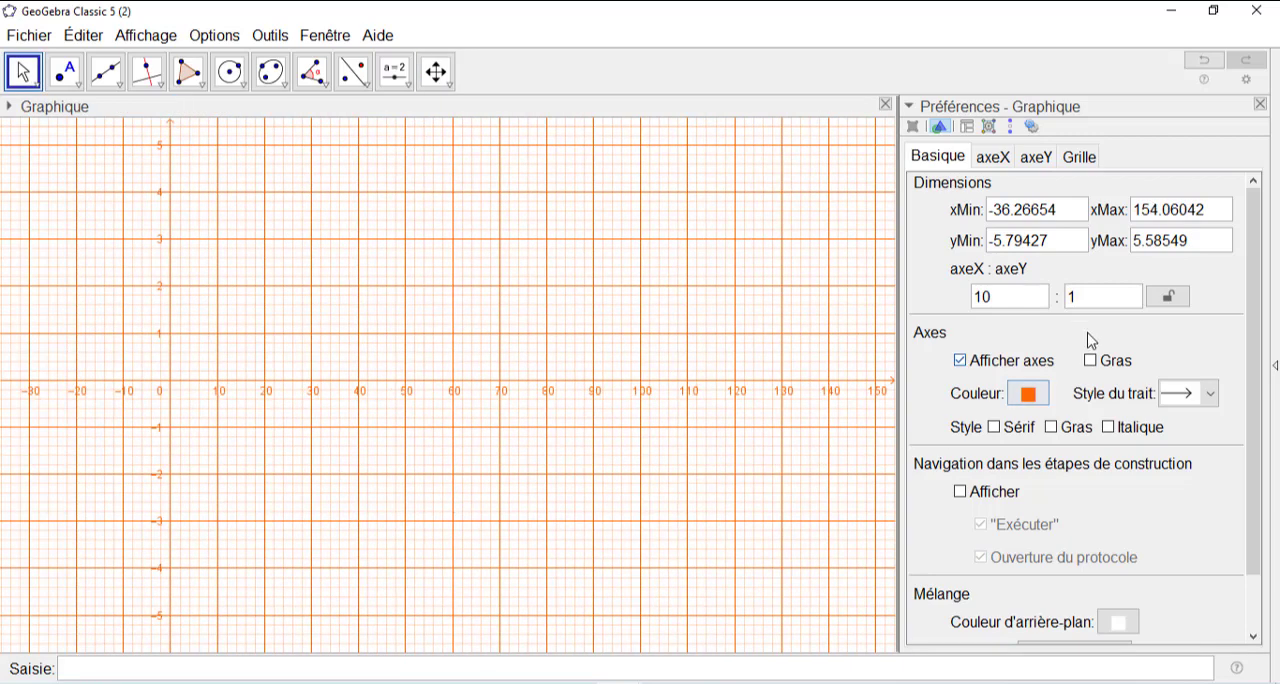
- Hide the numbers on both the x-axis and the y-axis
left_click(996, 159)
left_click(956, 226)
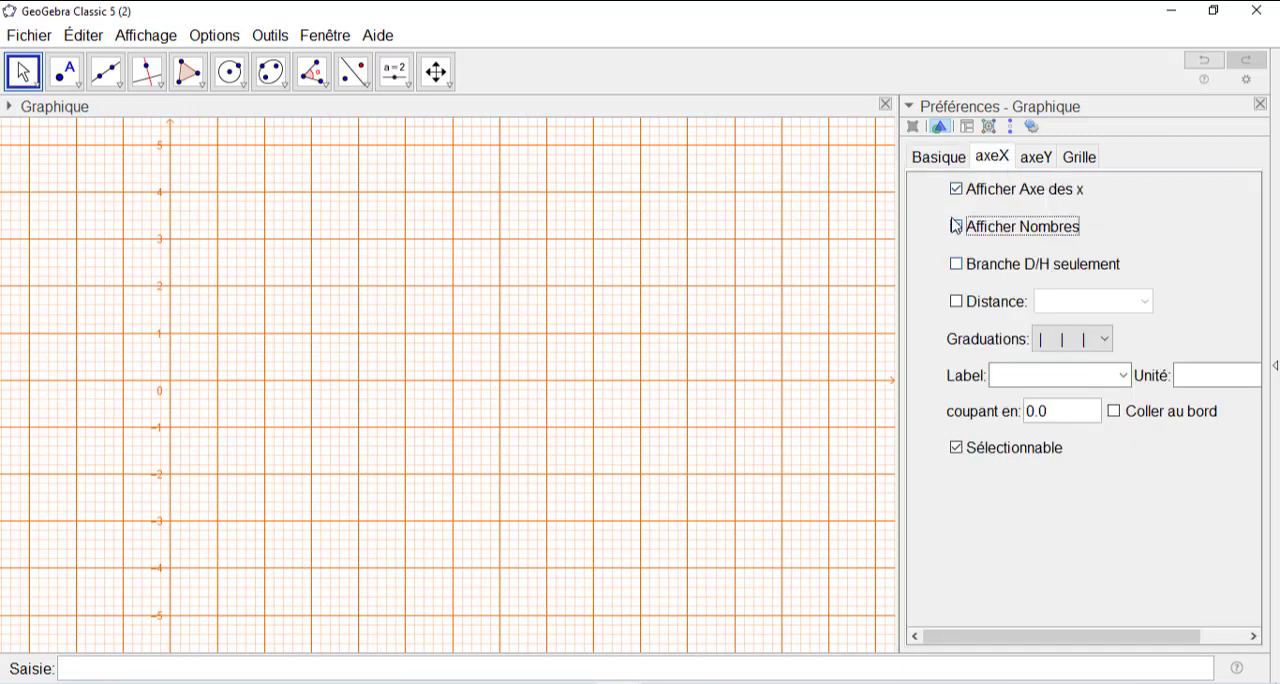
left_click(1030, 158)
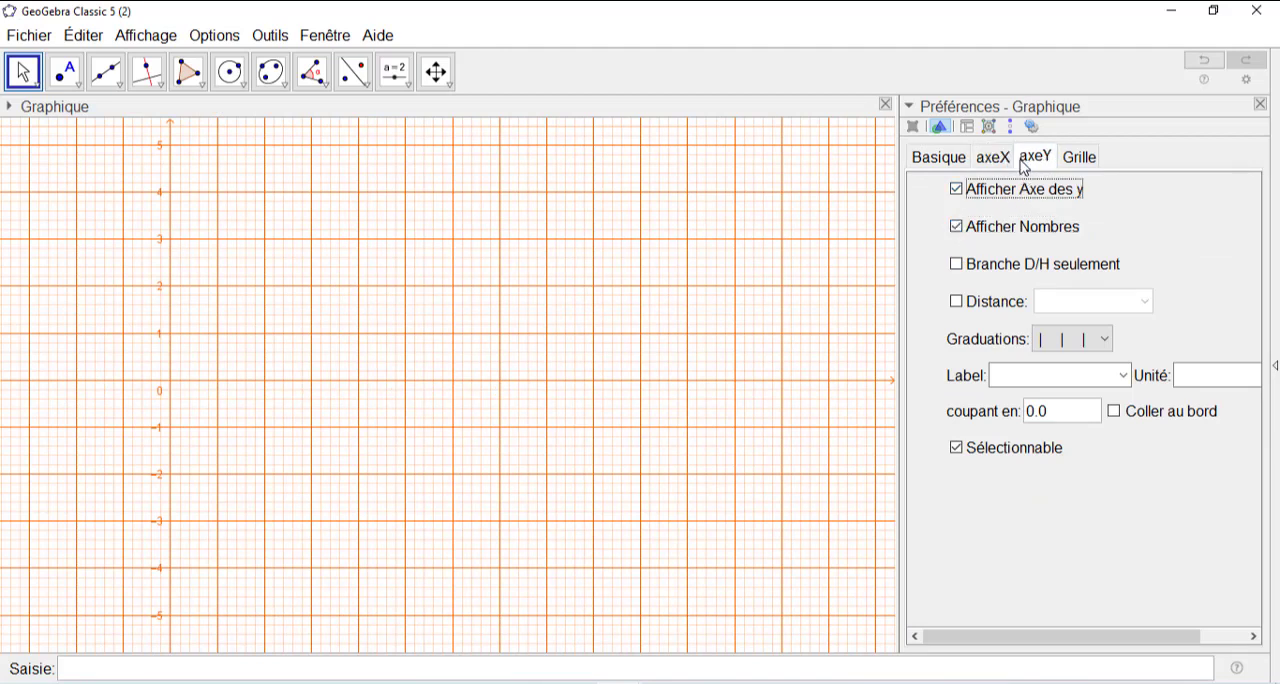
left_click(956, 226)
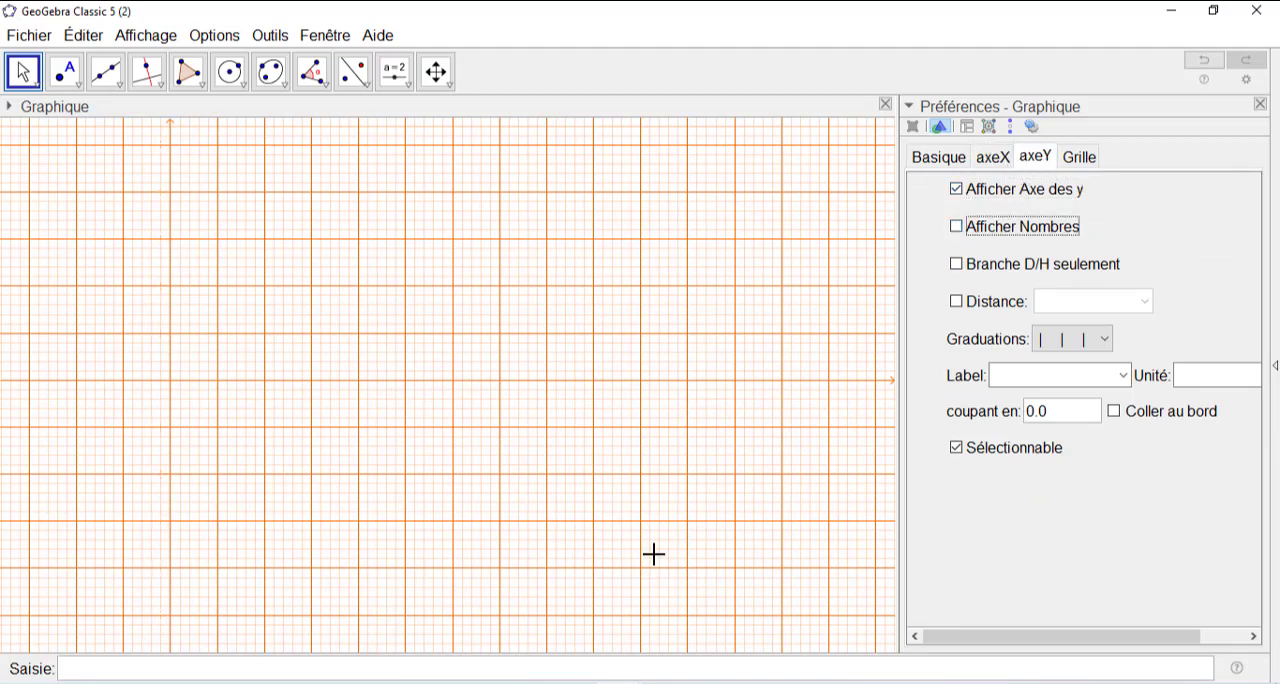
- Set a fixed grid distance of 5 on x and 0.5 on y
left_click(1079, 158)
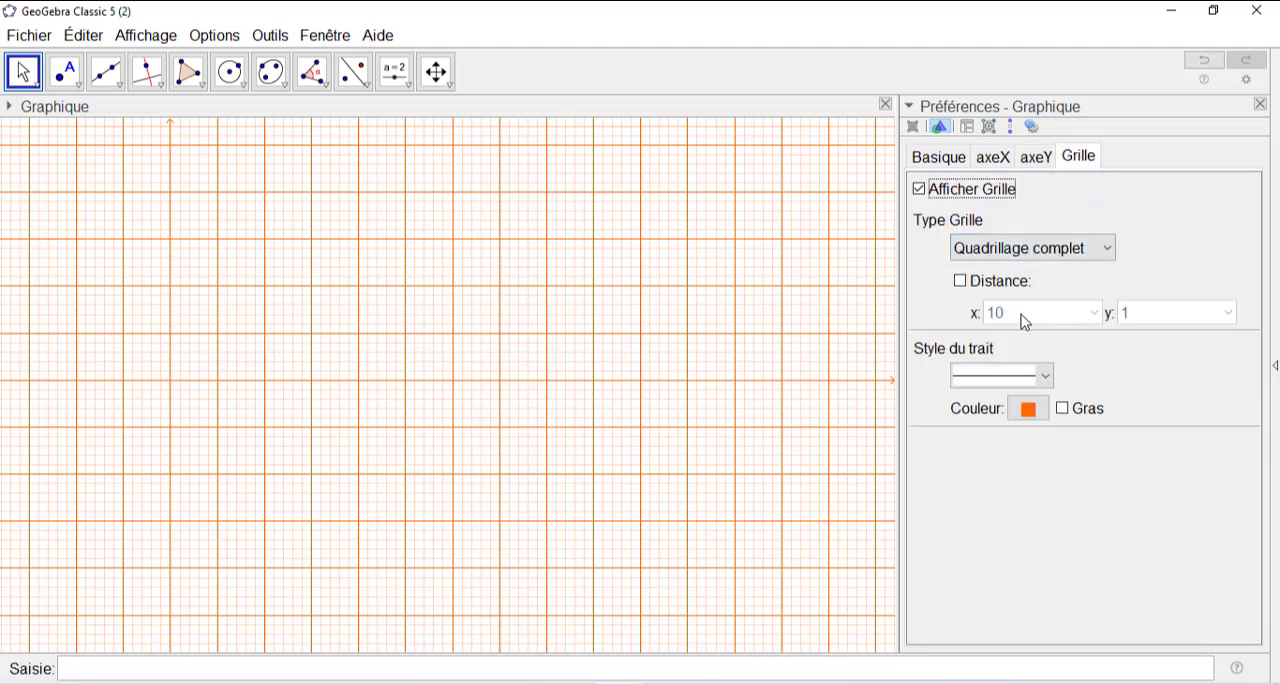
left_click(962, 283)
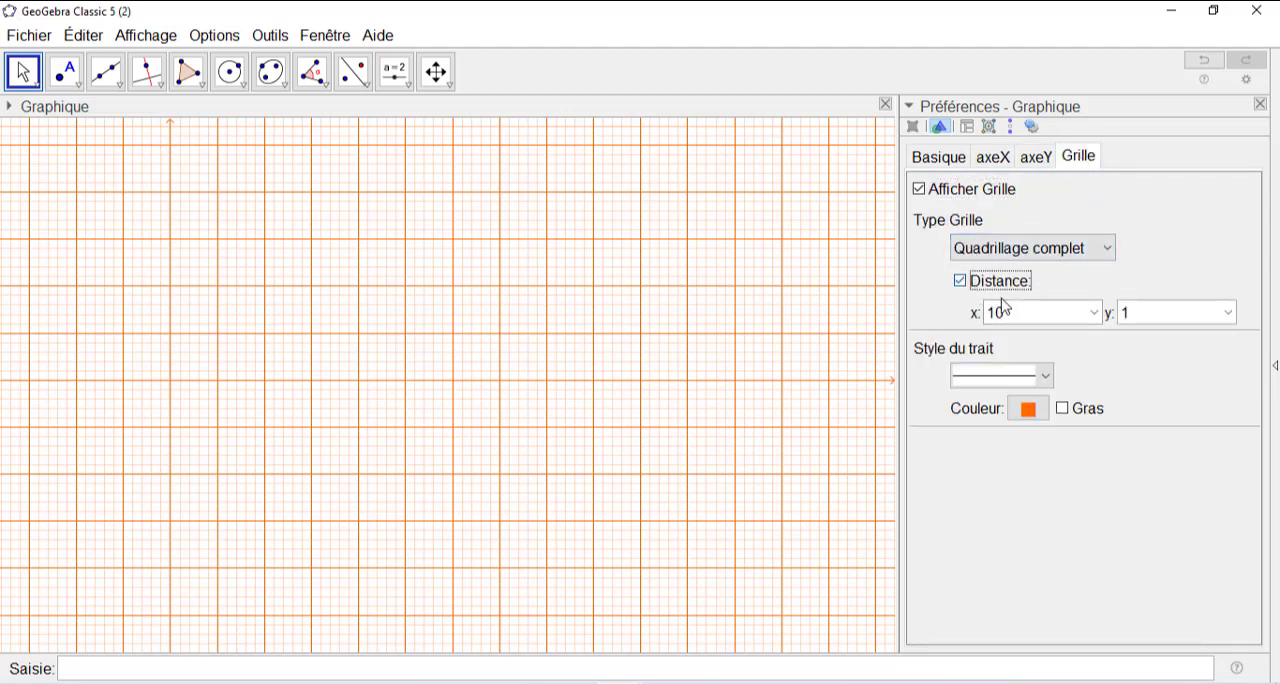
left_click_drag(994, 313, 1001, 318)
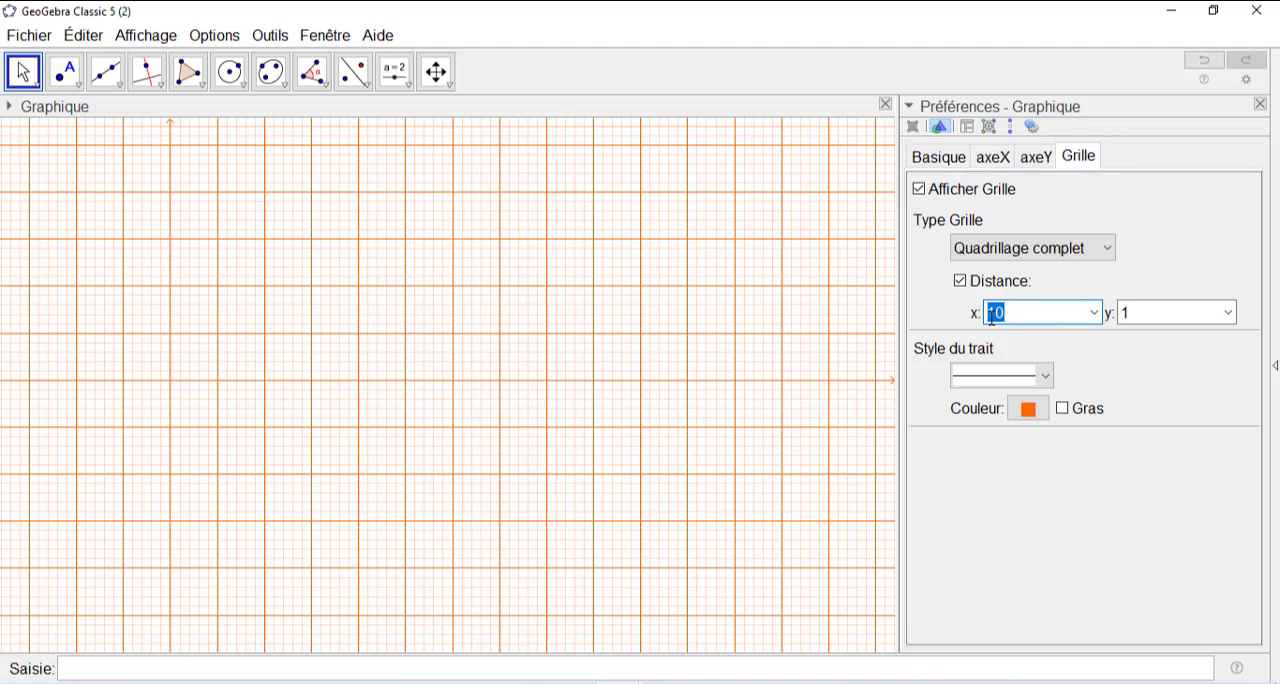
type("5")
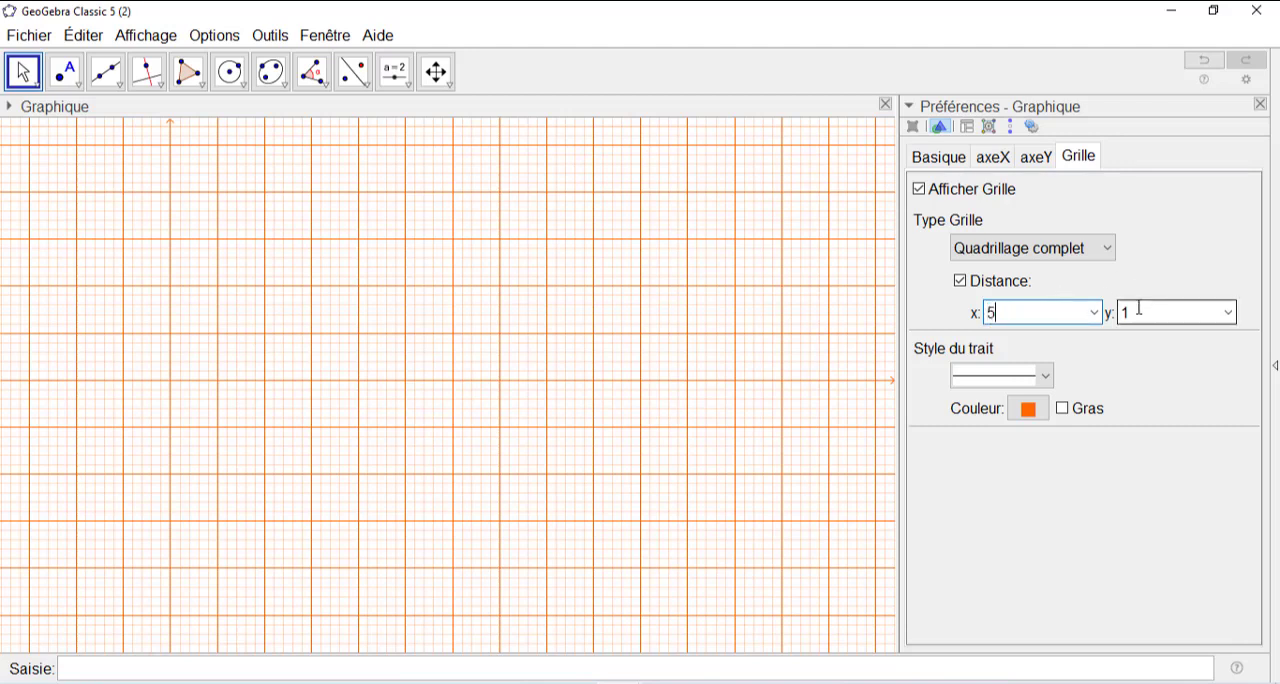
left_click_drag(1131, 313, 1121, 313)
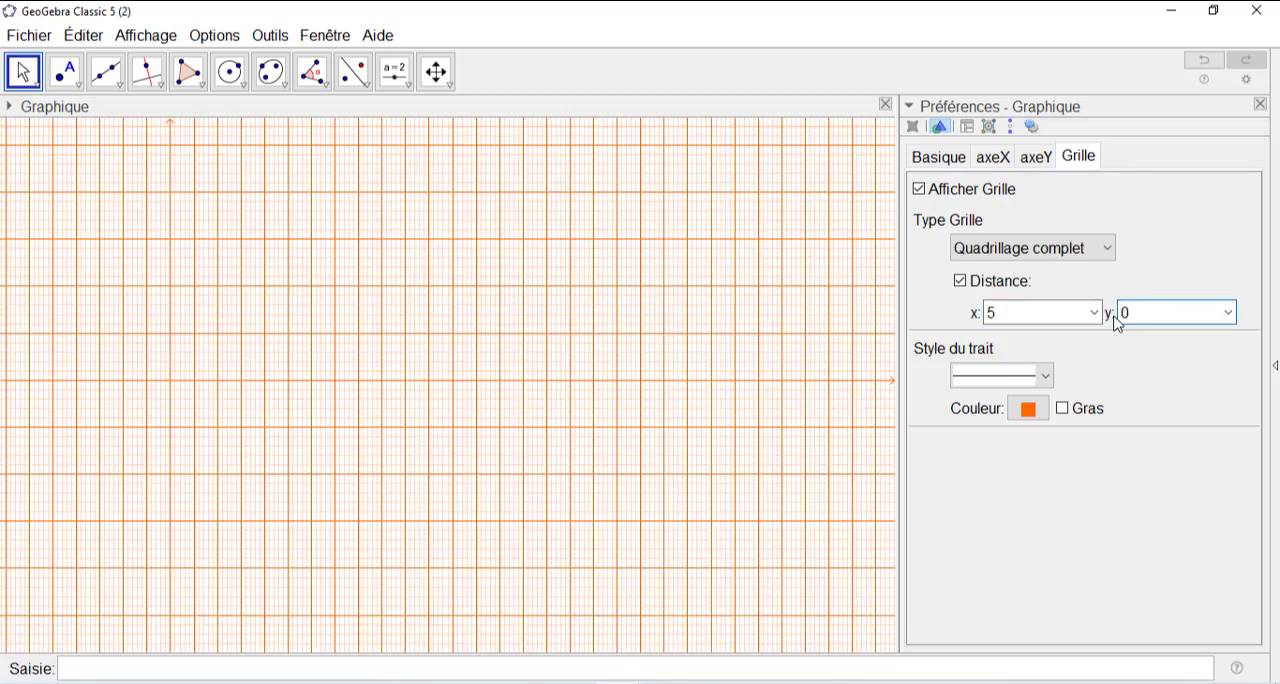
type("0.5")
key("Return")
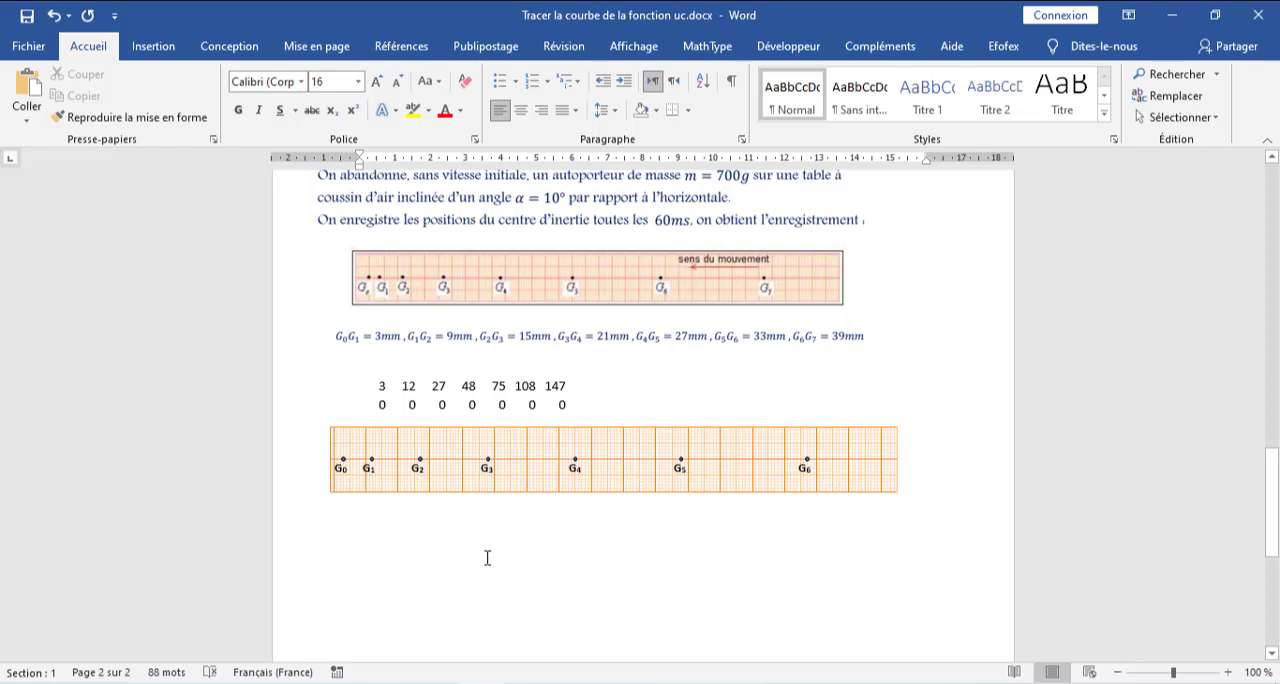
- Consult the recorded point positions in the Word document and return to the GeoGebra grid window
scroll(499, 538, "down", 5)
scroll(500, 535, "up", 4)
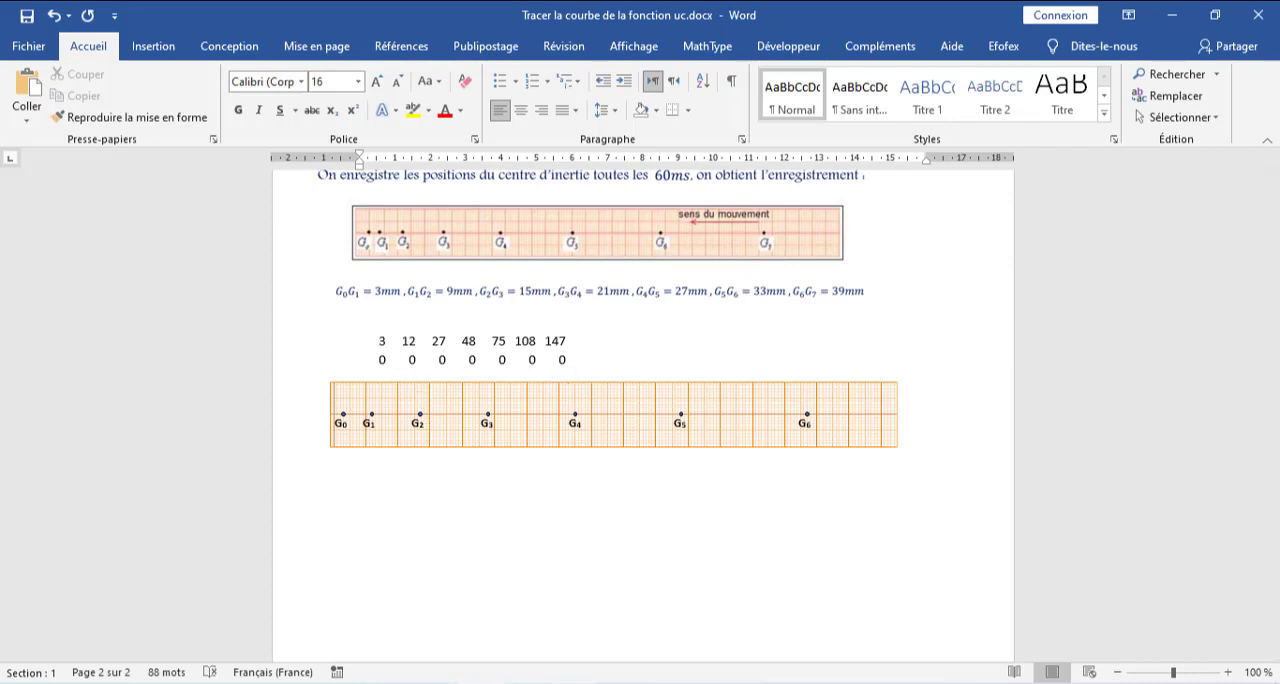
mouse_move(619, 683)
left_click(619, 683)
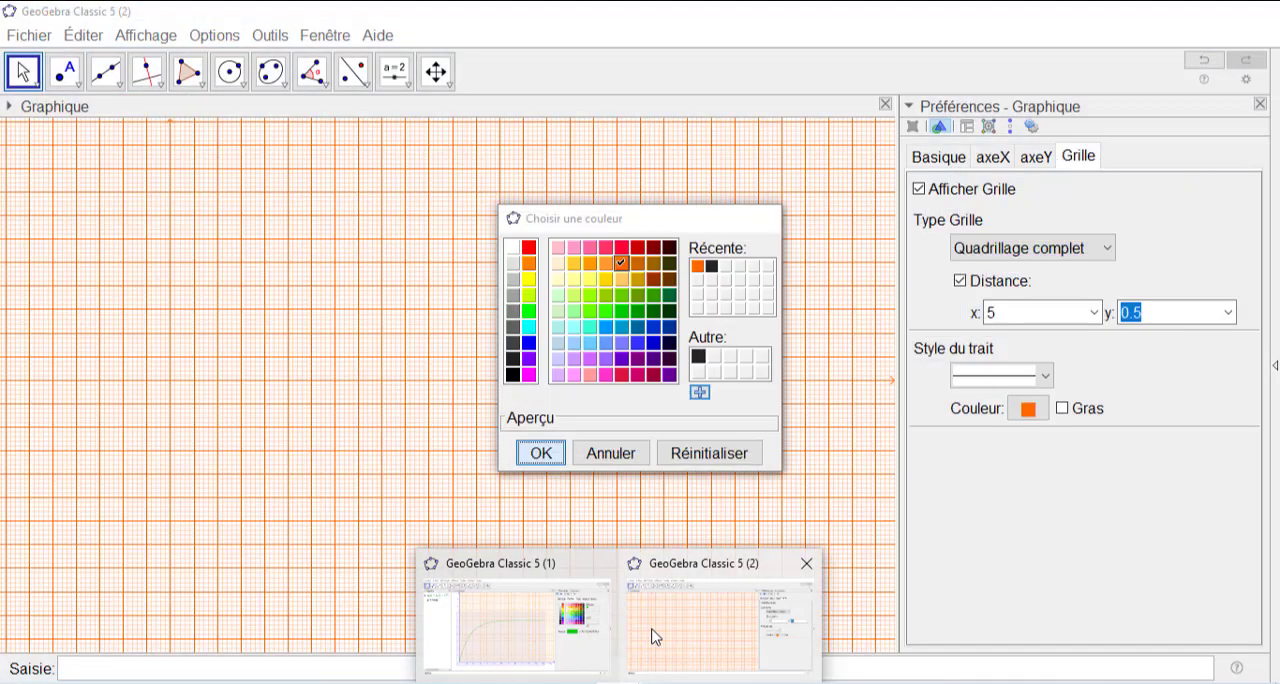
left_click(652, 637)
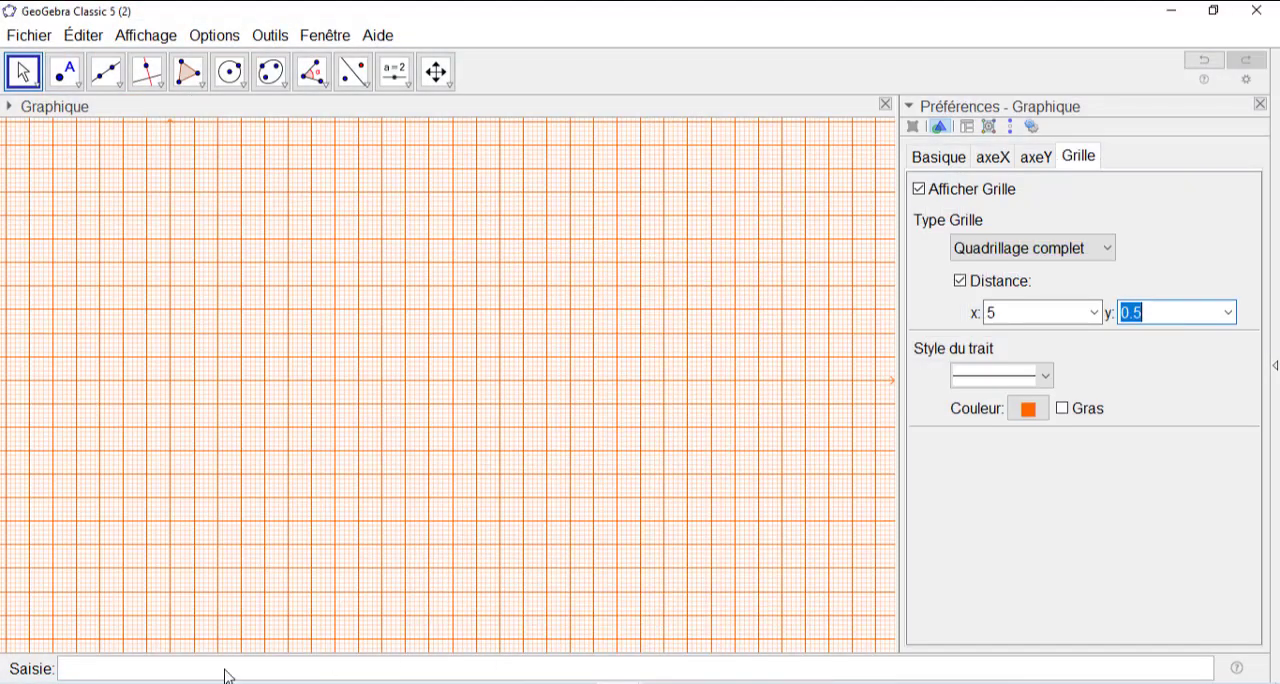
- Create the point G_0=(0,0) at the origin of the grid
left_click(73, 668)
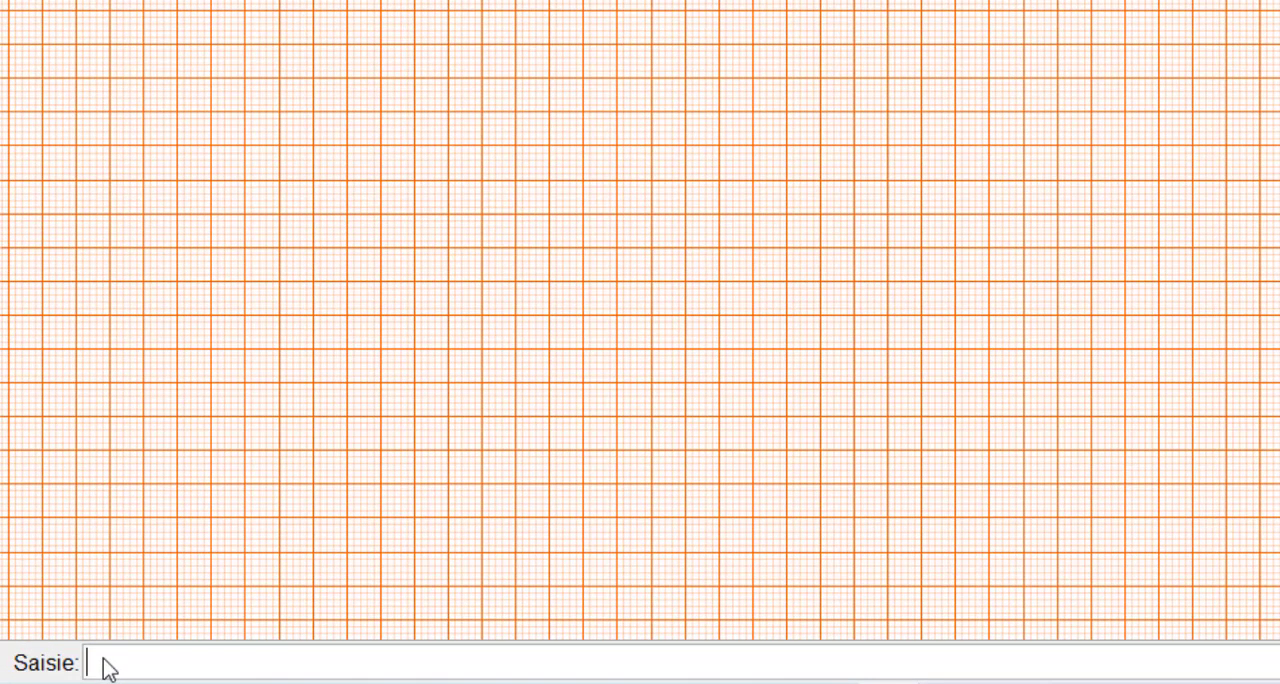
type("G_")
type("0(")
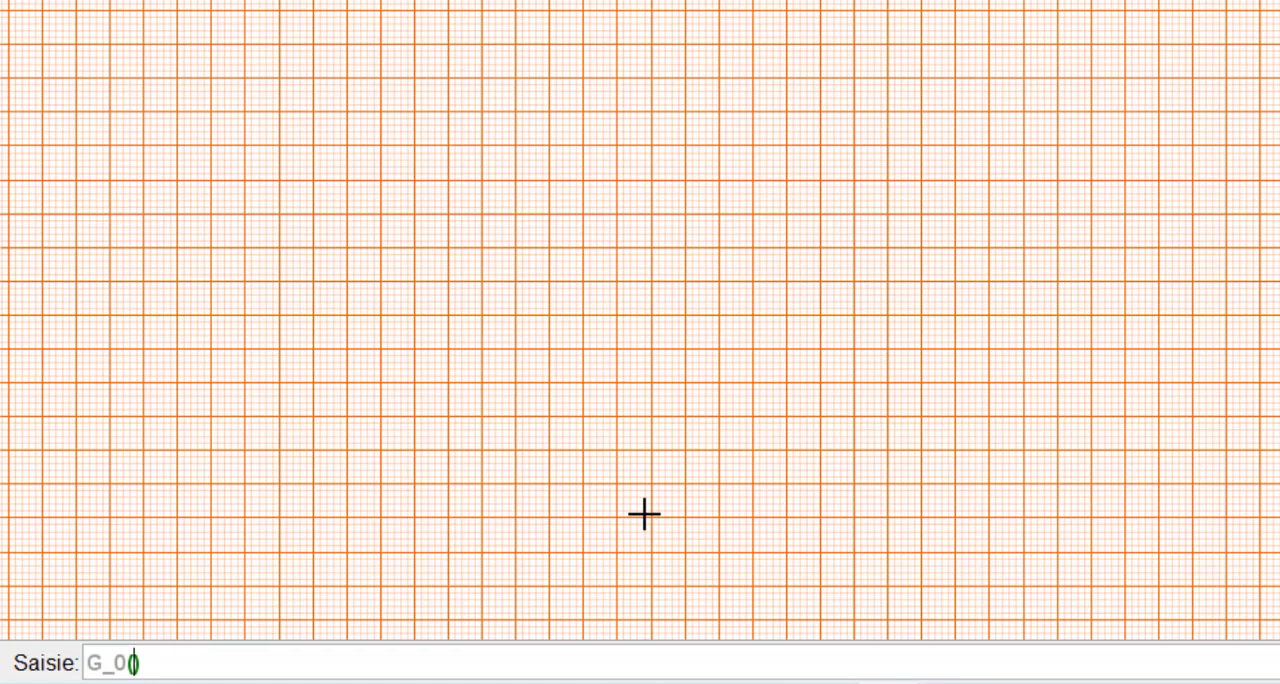
type("0,0")
key("Return")
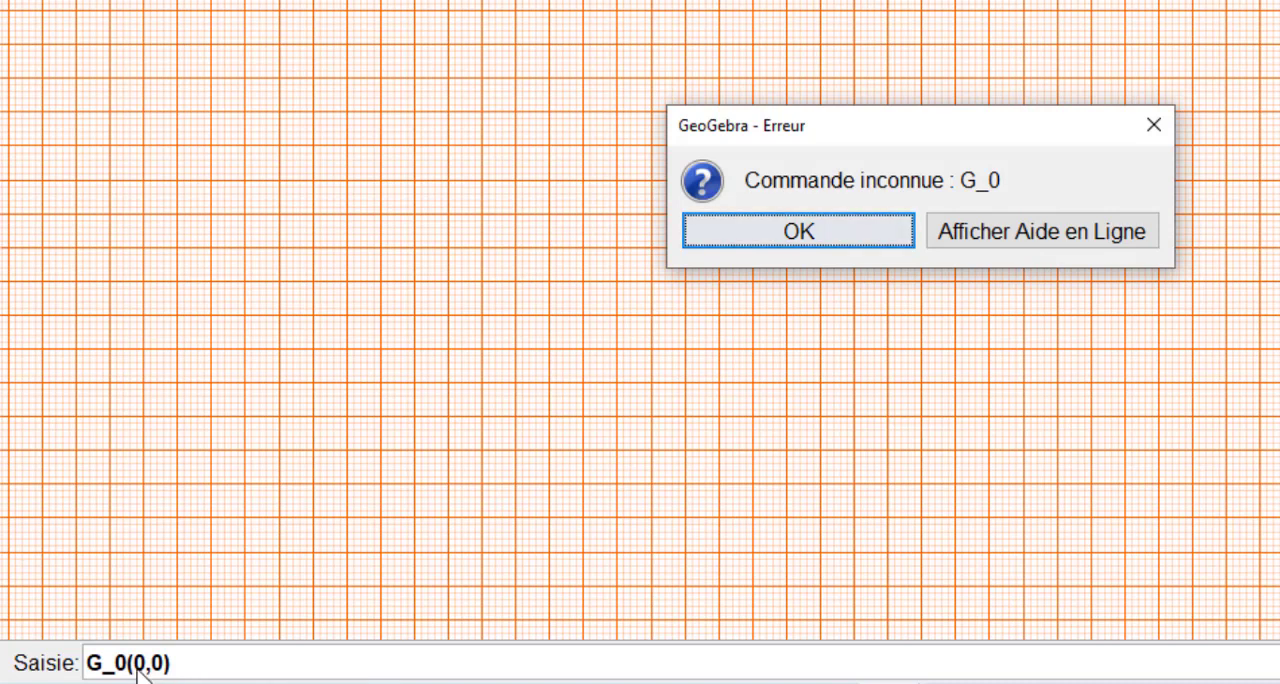
left_click(1152, 122)
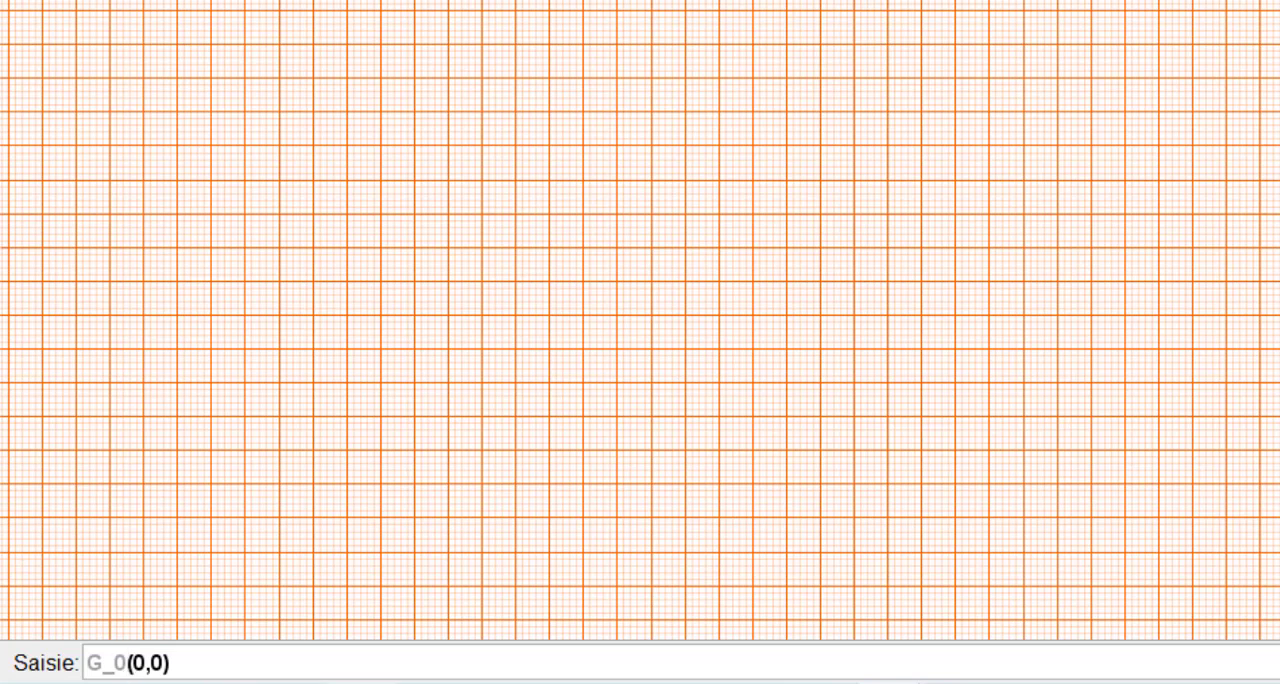
type("=")
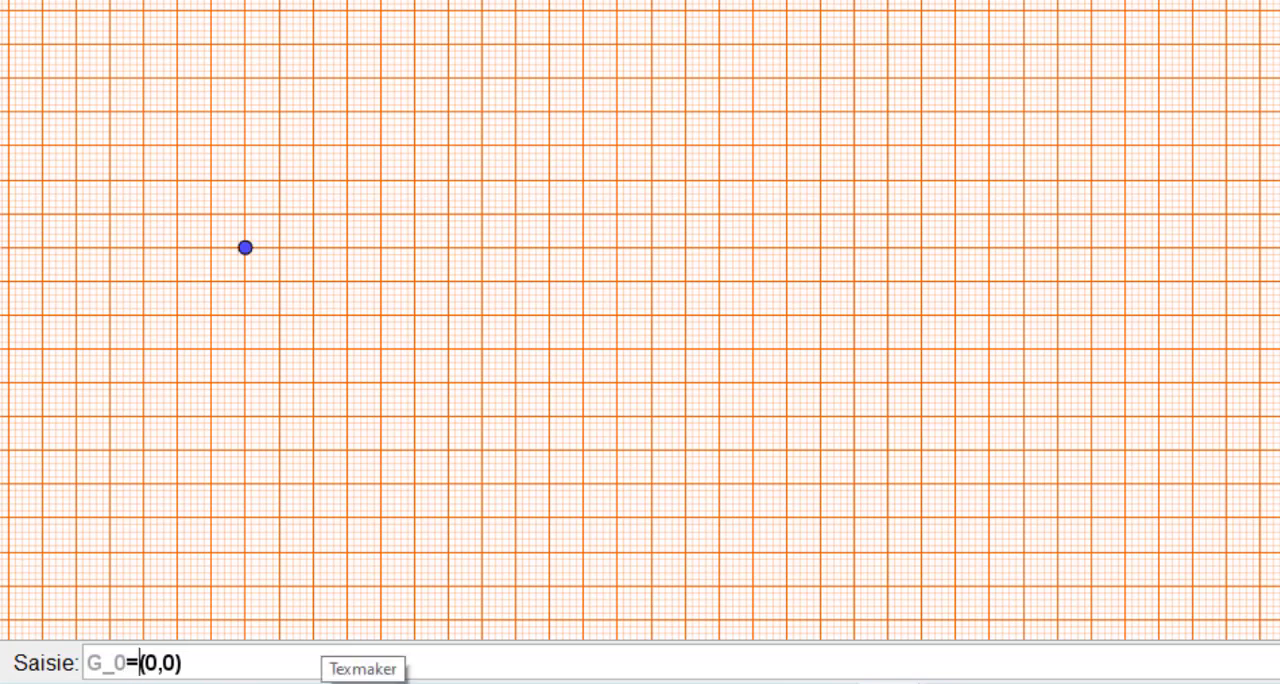
key("Return")
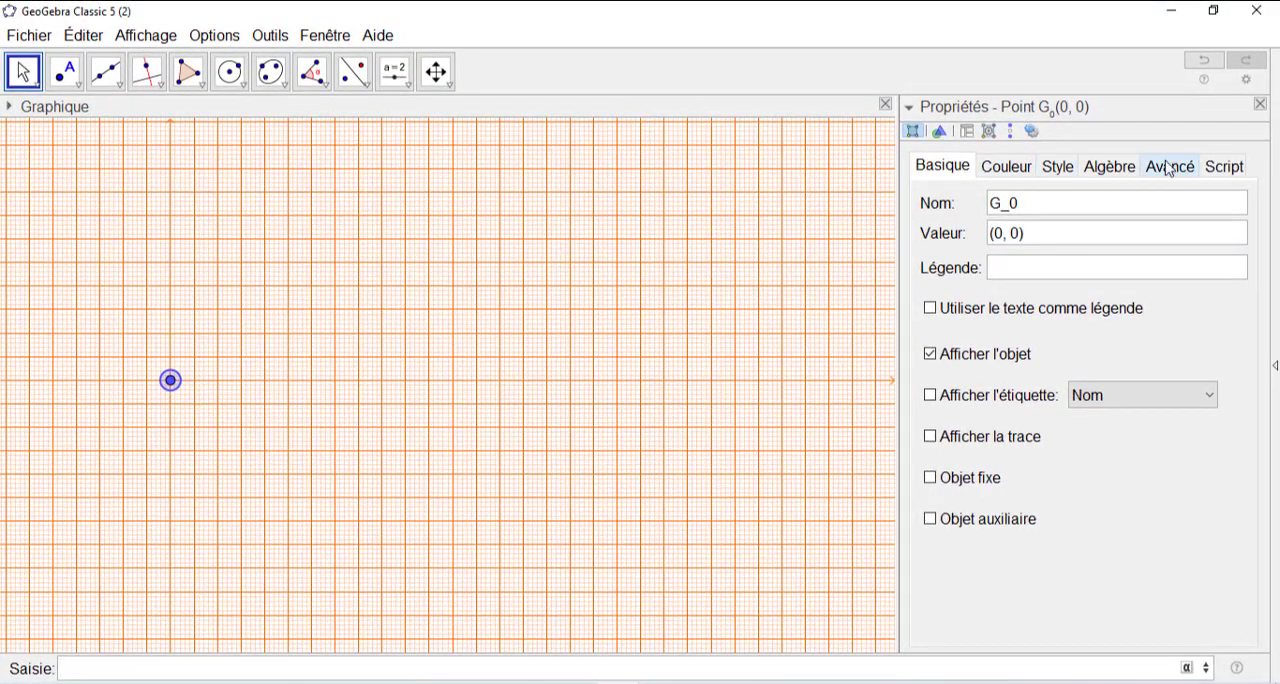
- Close the point's properties and display the Algebra view
left_click(1260, 105)
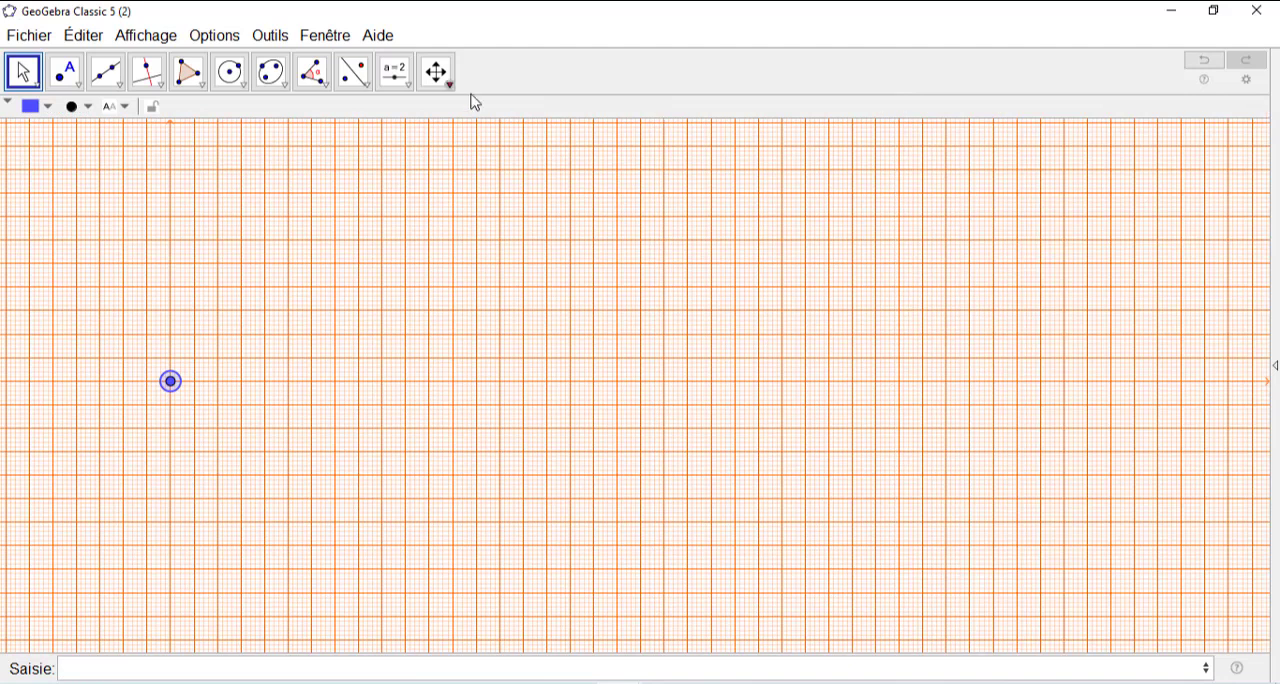
left_click(141, 40)
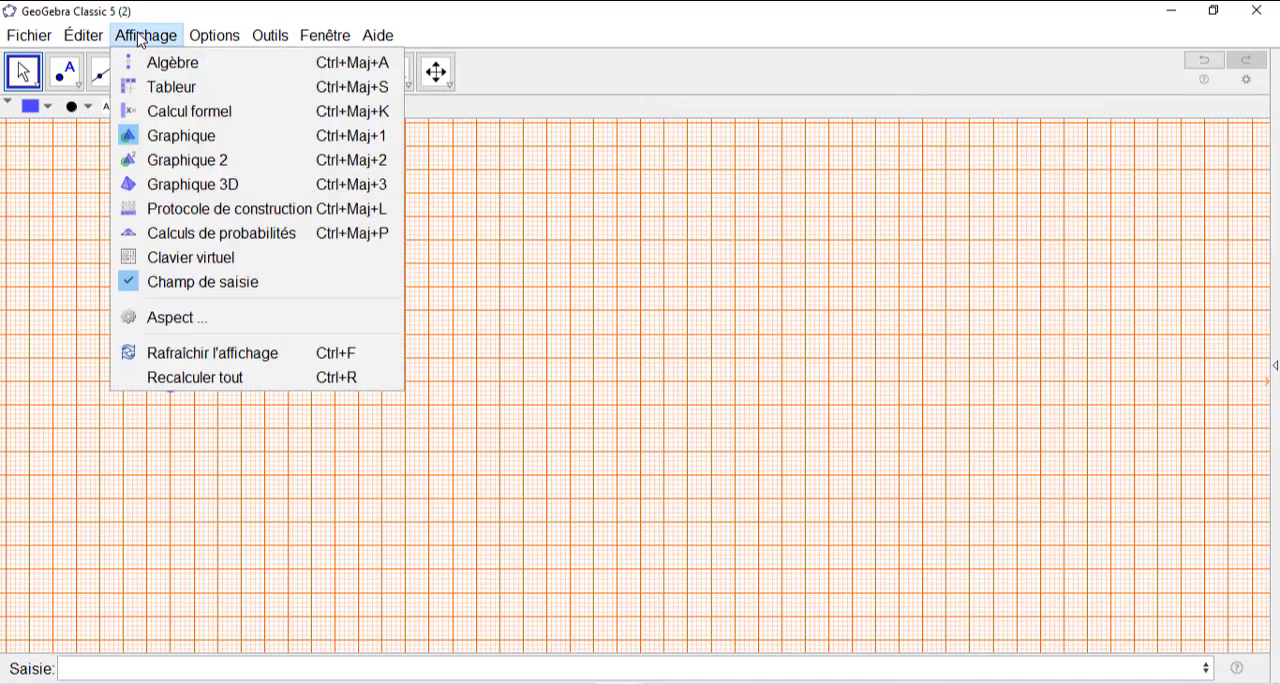
left_click(177, 63)
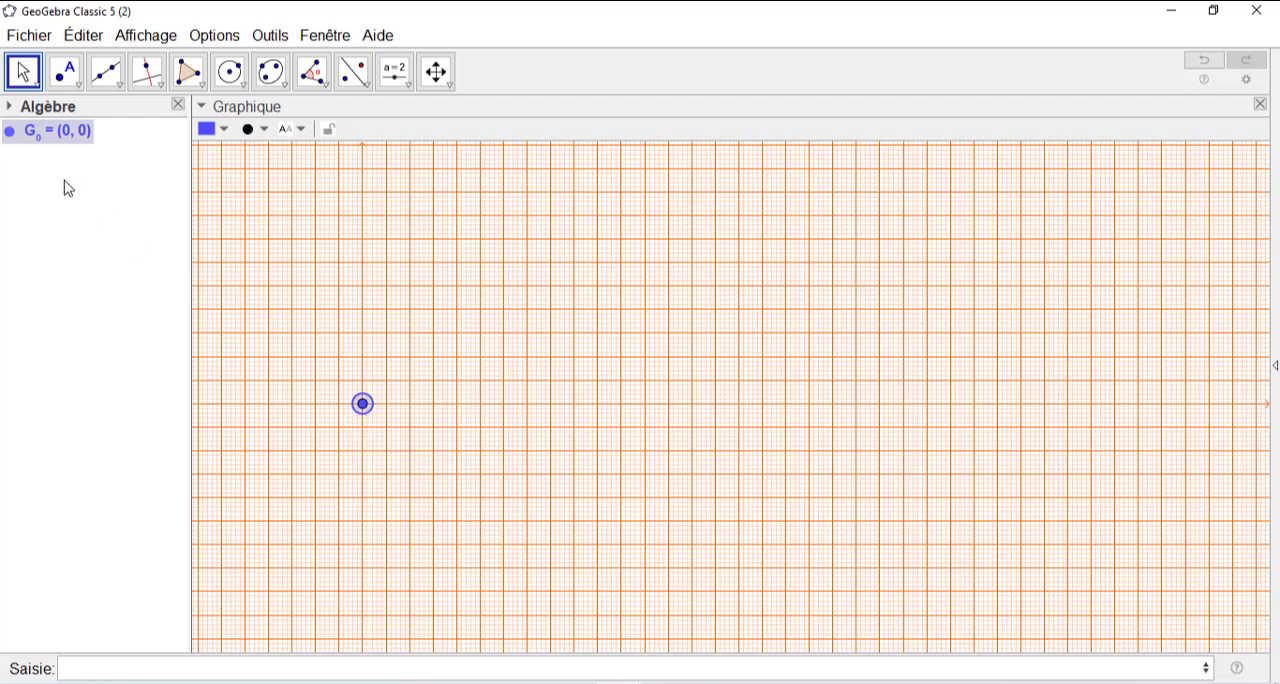
- Show the label of point G_0 and place it just below the point
right_click(31, 137)
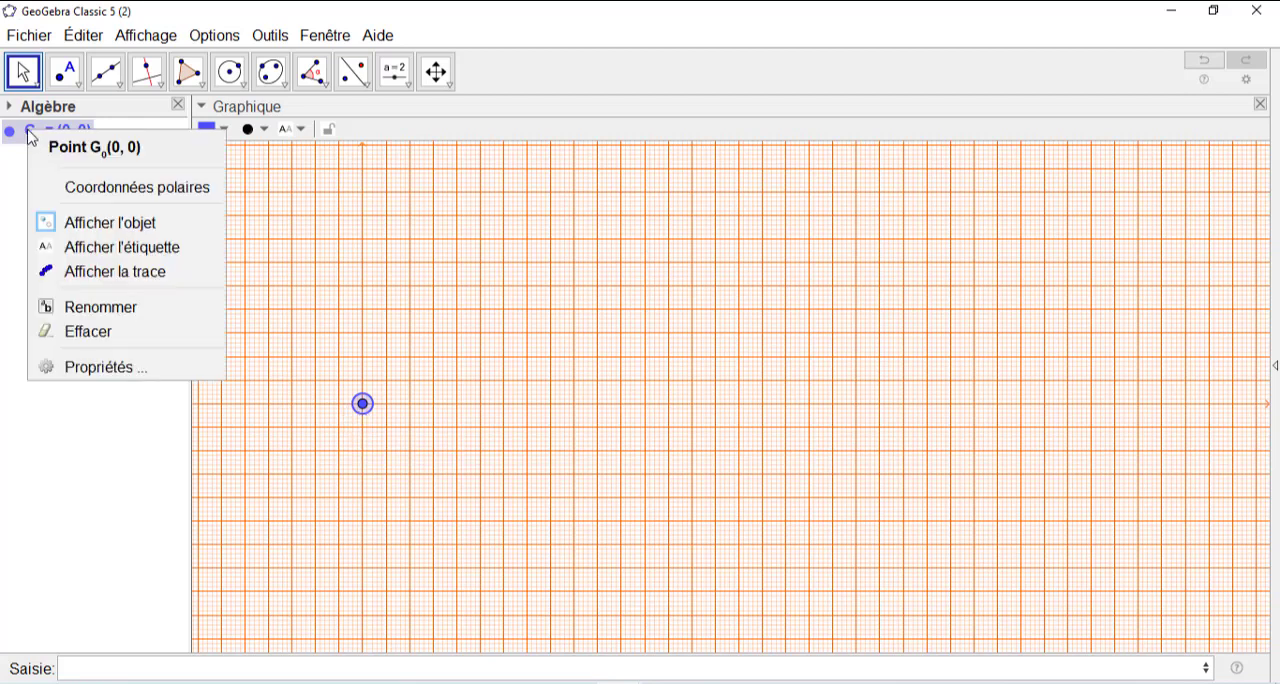
left_click(95, 252)
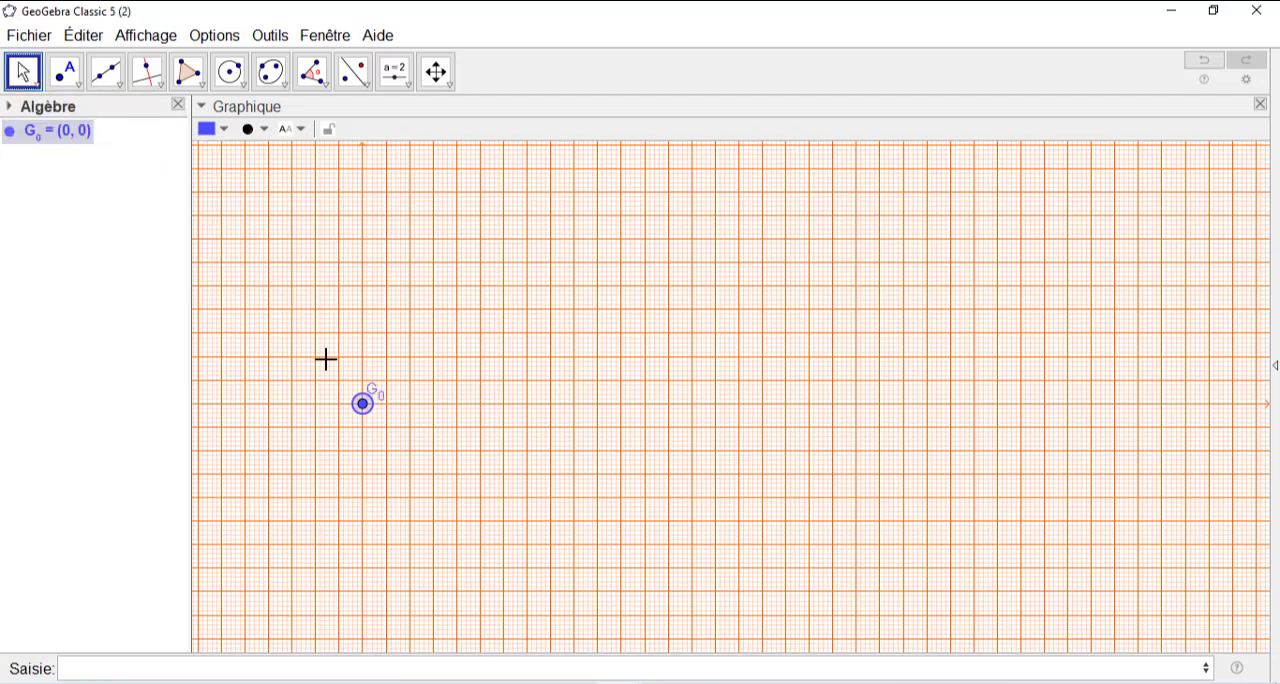
left_click_drag(373, 392, 374, 421)
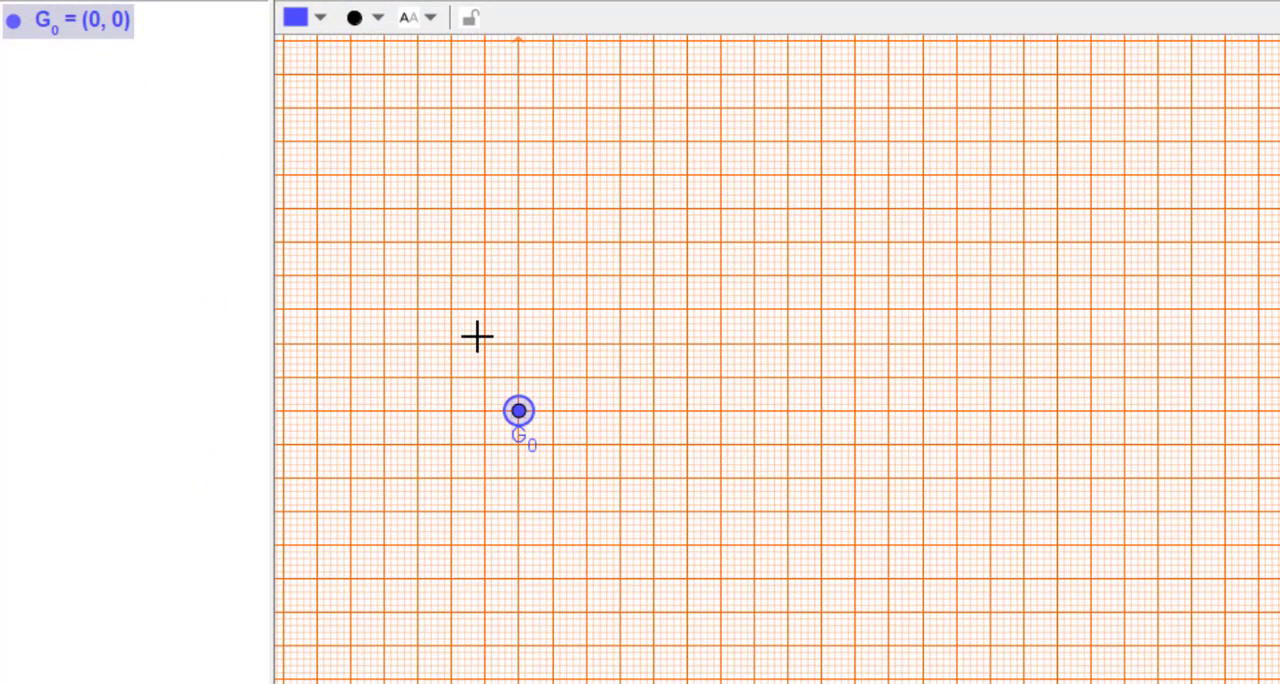
left_click(391, 273)
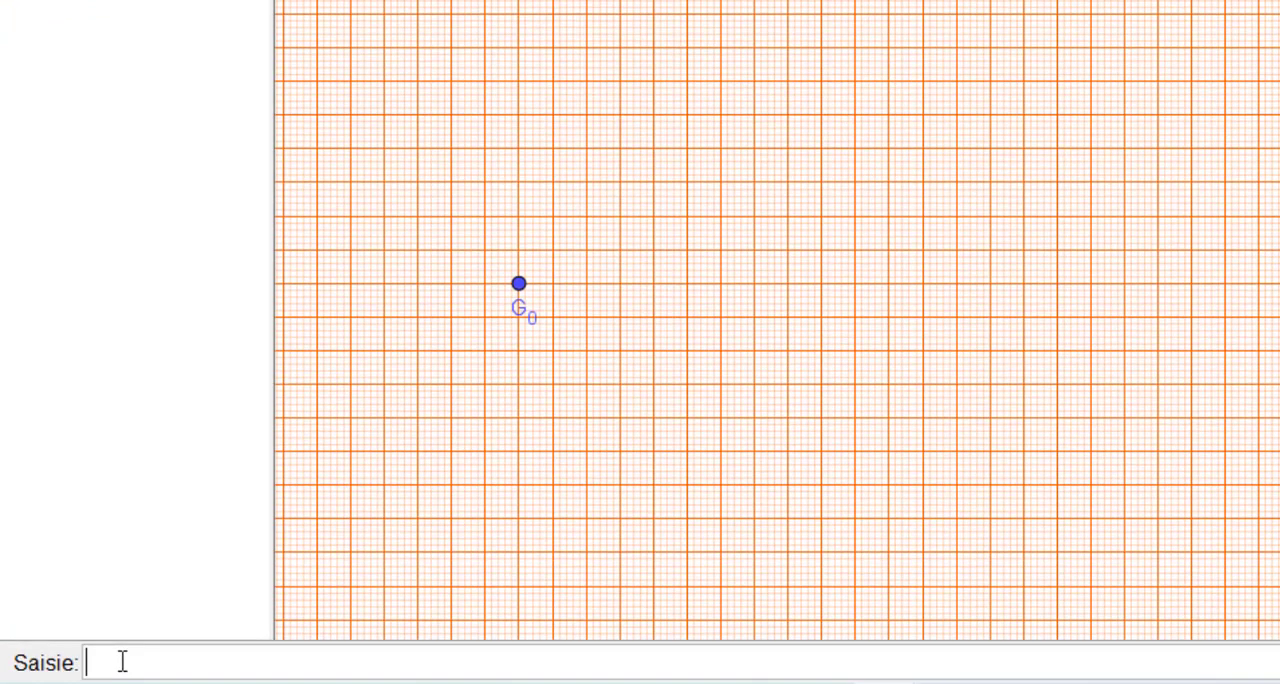
- Create the point G_1=(3,0) on the x-axis
type("G1")
key("BackSpace")
type("_1=(3")
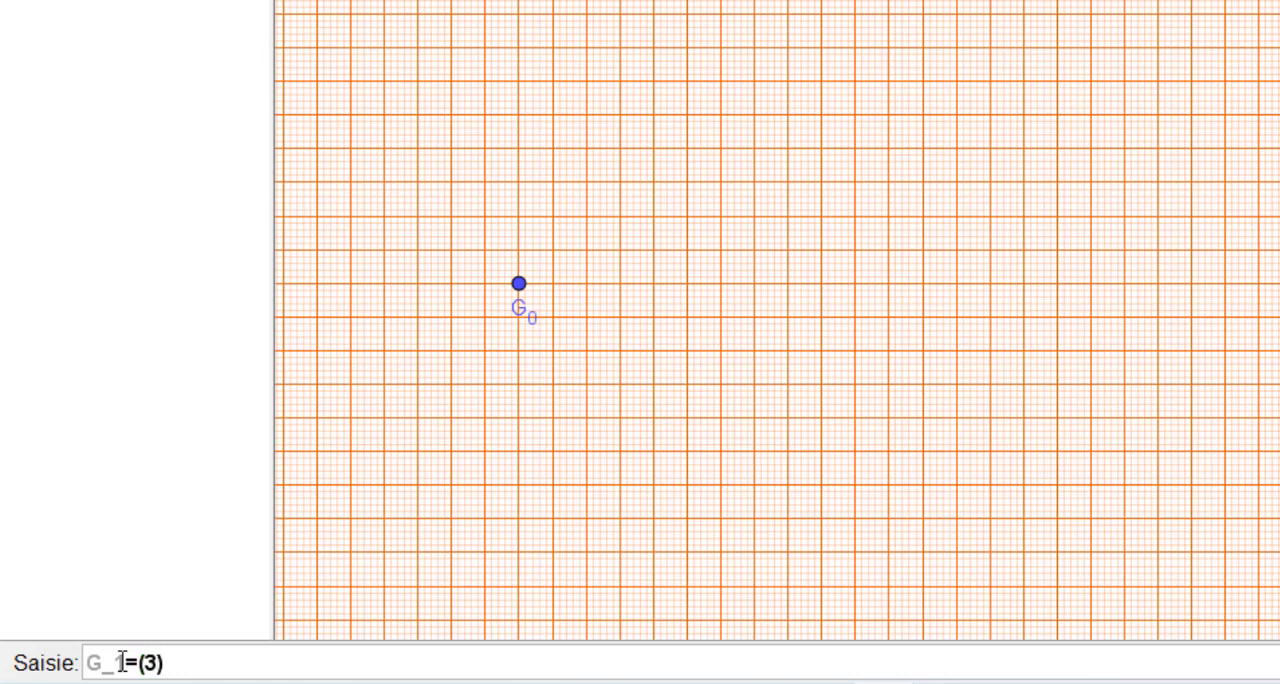
type(",0")
key("Return")
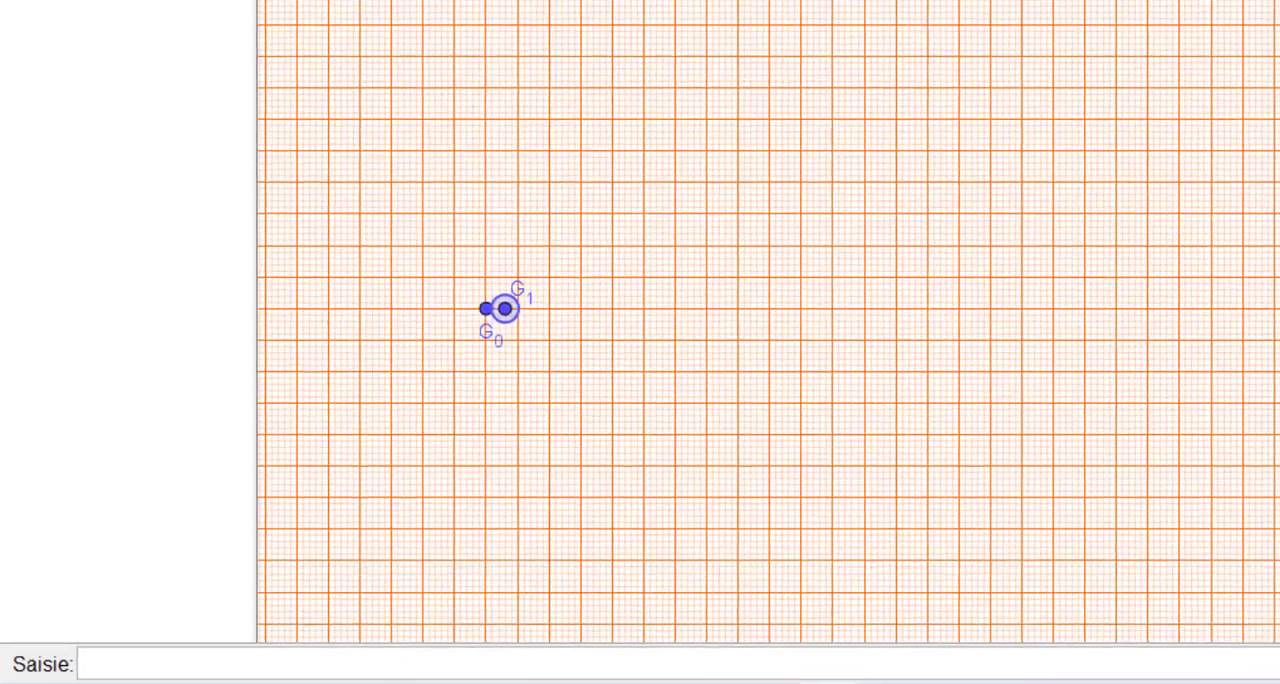
- Place the label of point G_1 just below its point, beside the G_0 label
left_click(28, 71)
left_click(27, 66)
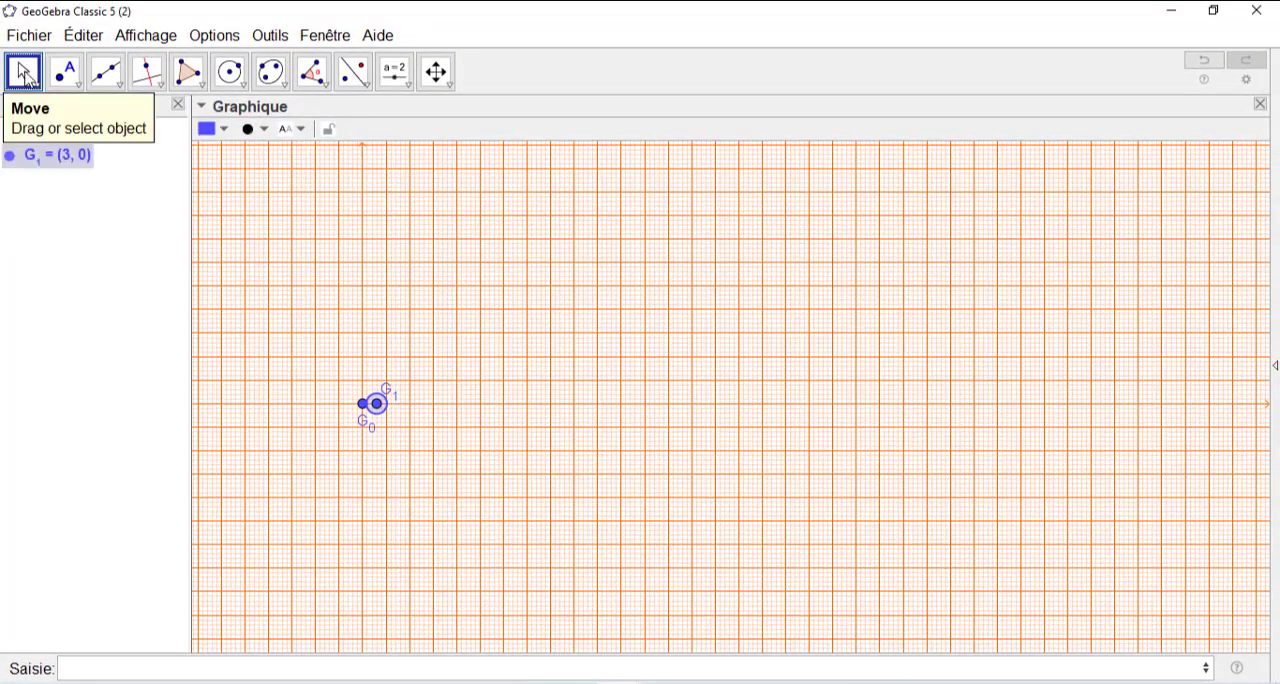
scroll(489, 386, "up", 2)
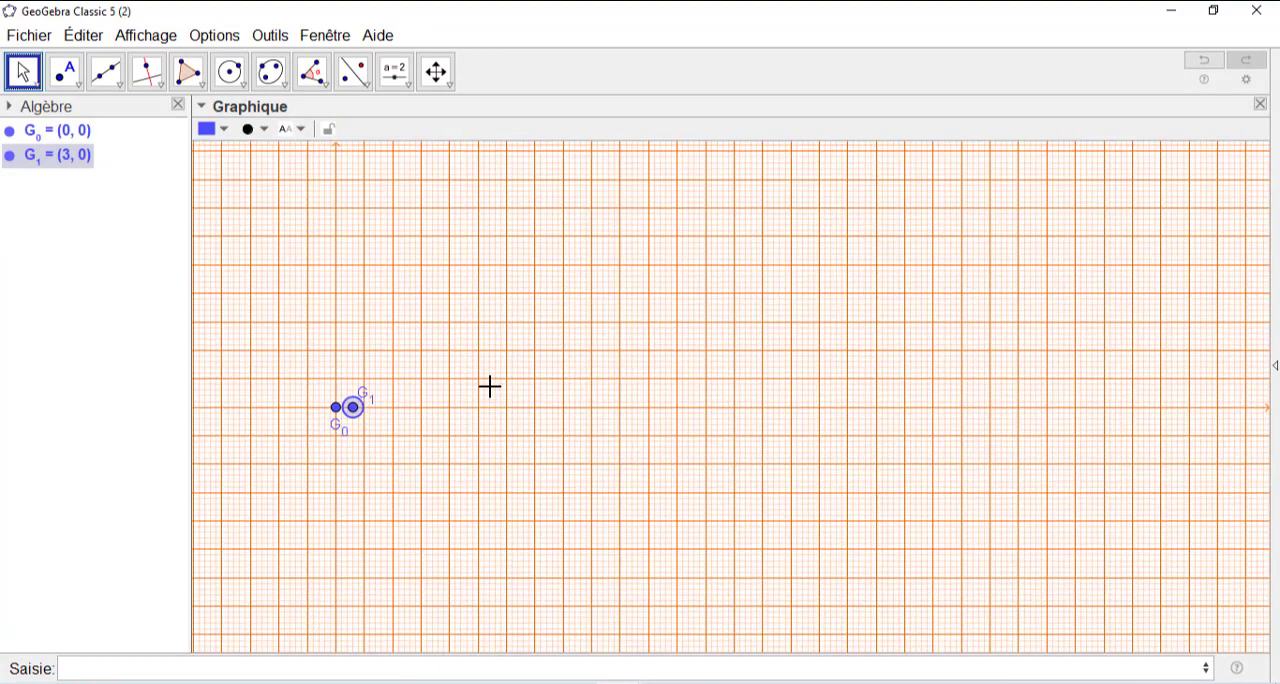
scroll(489, 386, "up", 1)
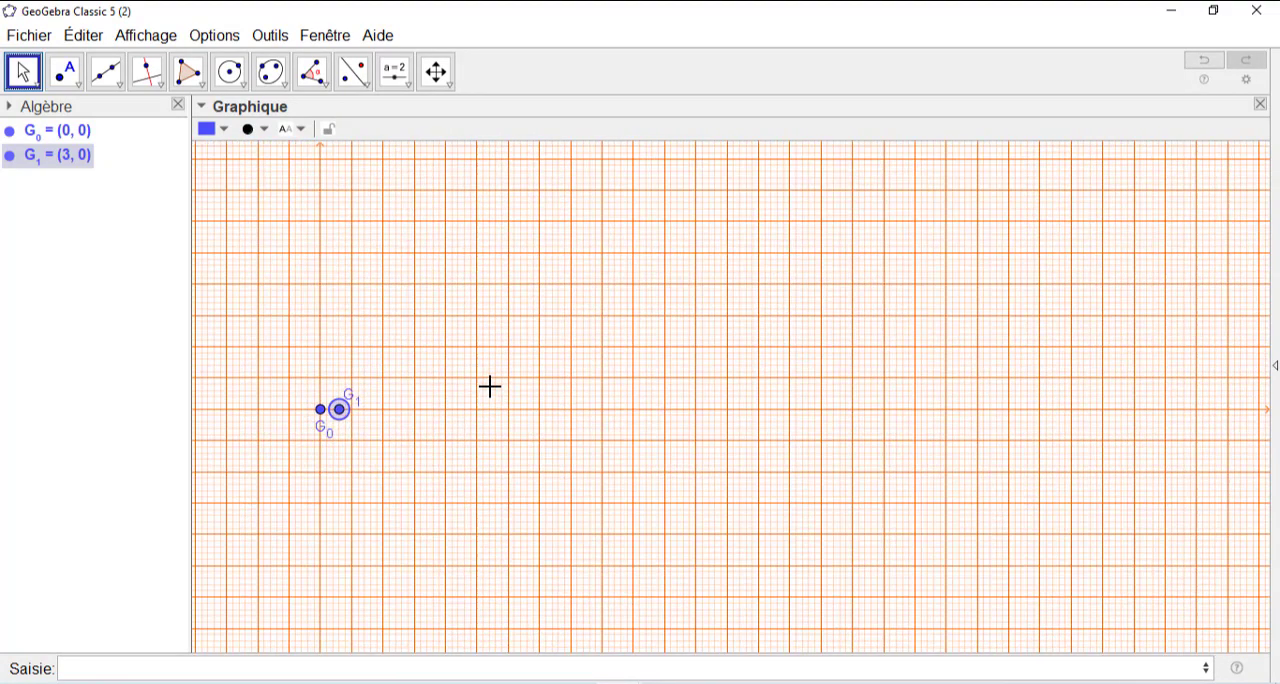
scroll(489, 386, "up", 1)
left_click_drag(451, 423, 568, 427)
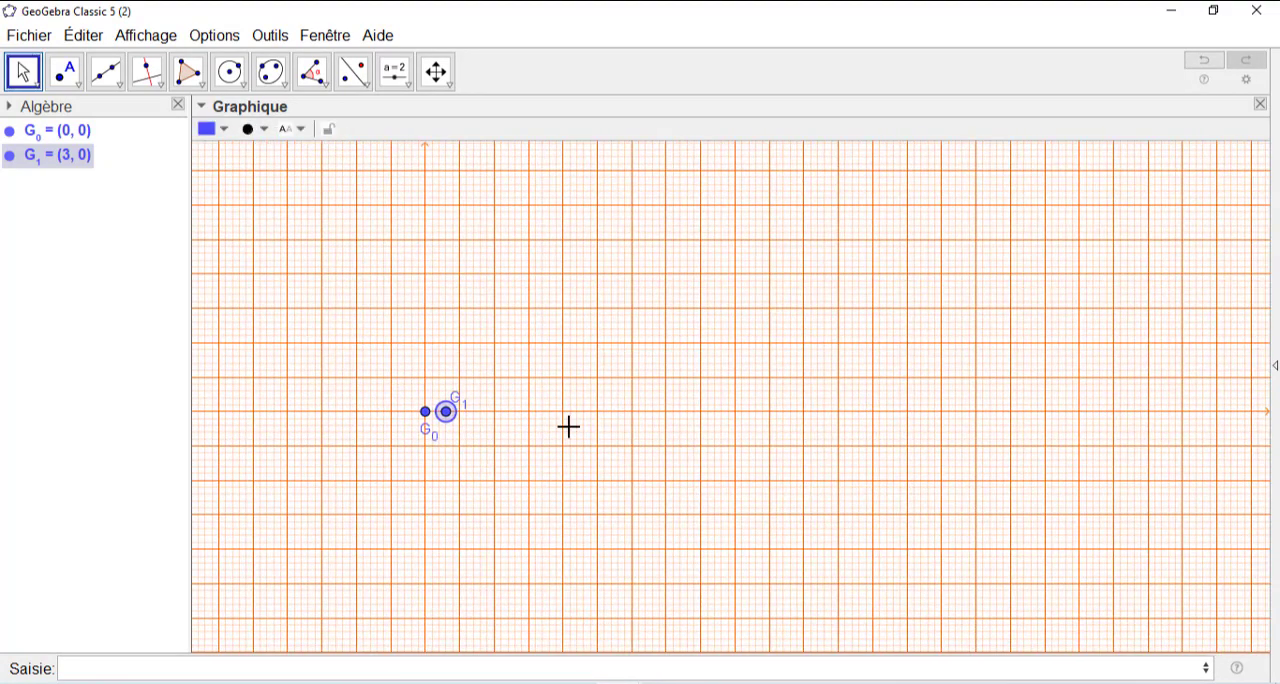
scroll(568, 427, "up", 2)
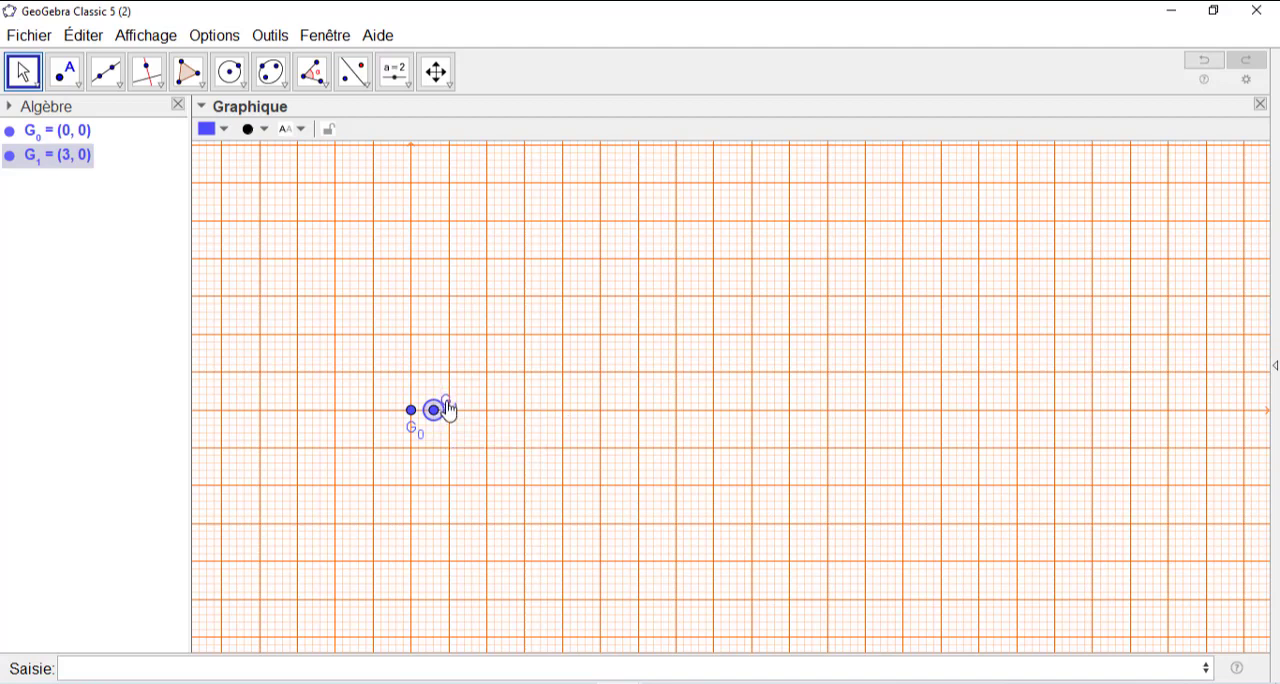
left_click_drag(448, 408, 439, 437)
left_click(509, 389)
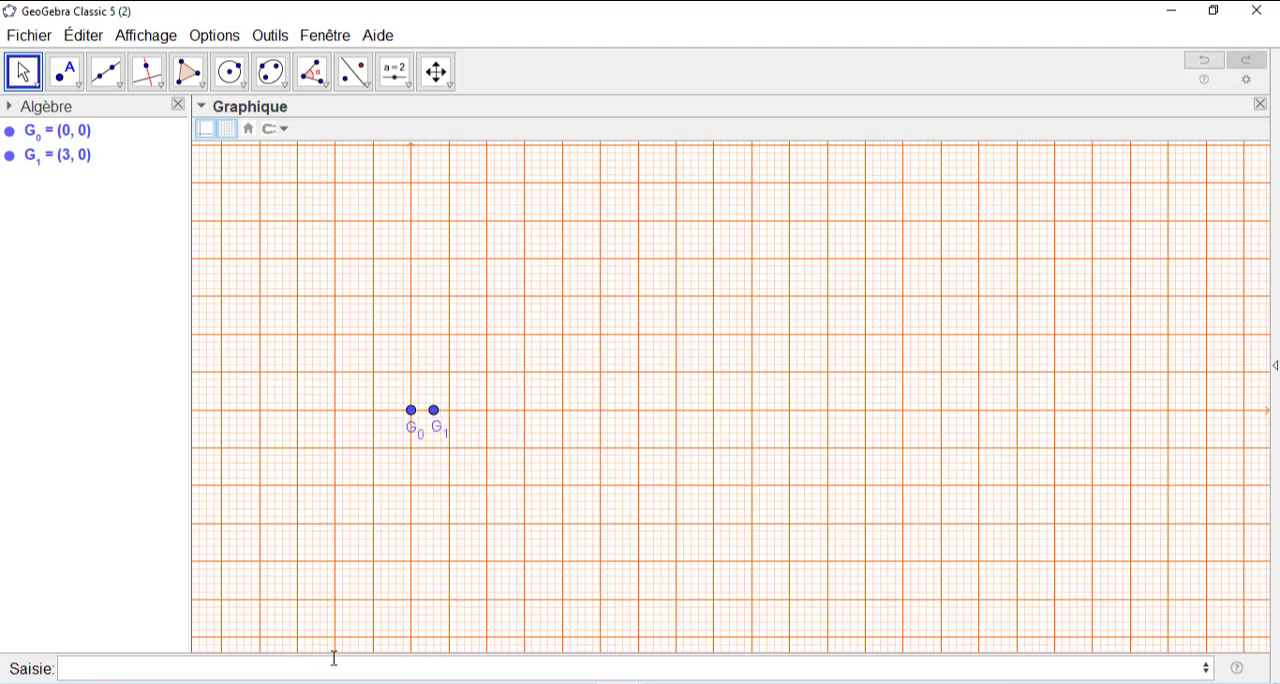
- Check the positions listed in the Word document, switch back to GeoGebra and create the point G_2=(12,0) on the x-axis
left_click(160, 682)
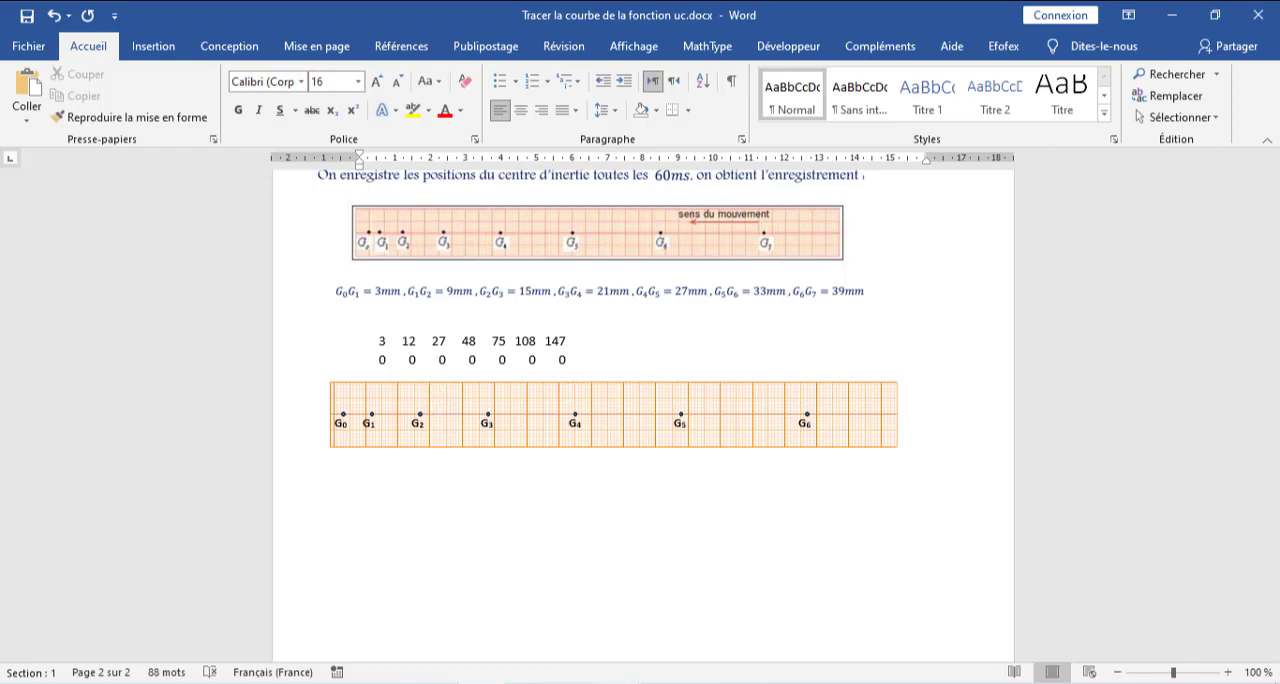
mouse_move(618, 682)
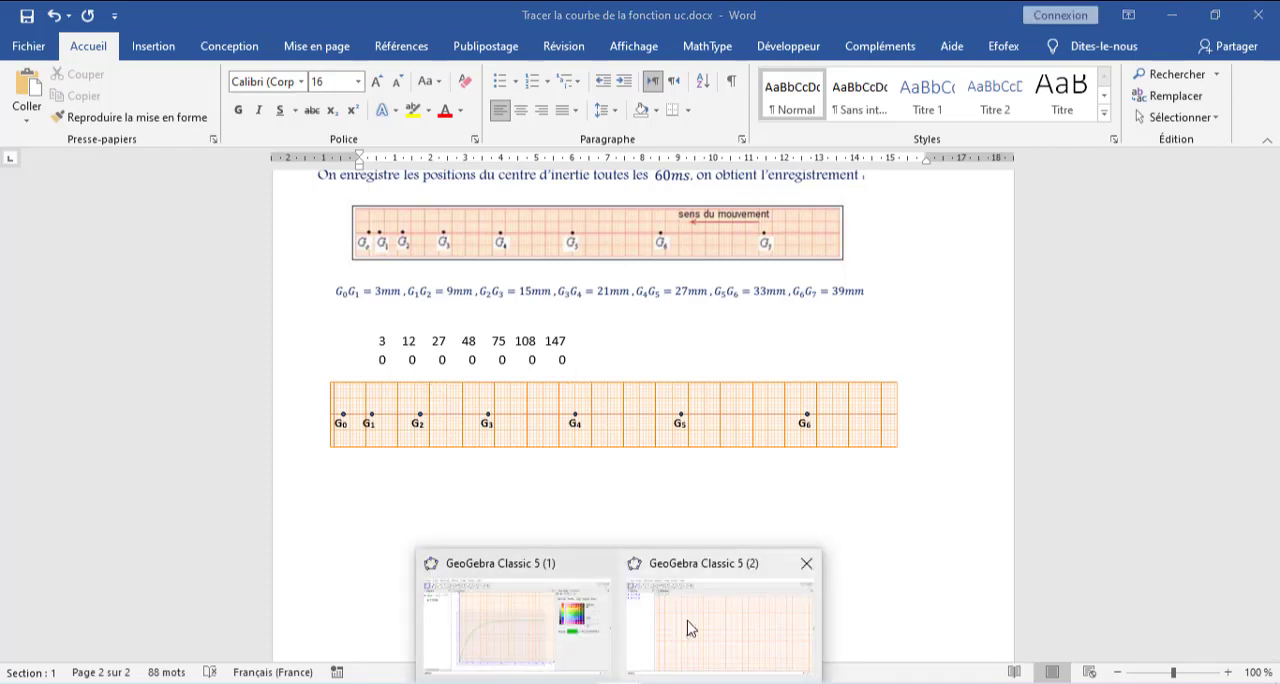
left_click(689, 627)
left_click(94, 670)
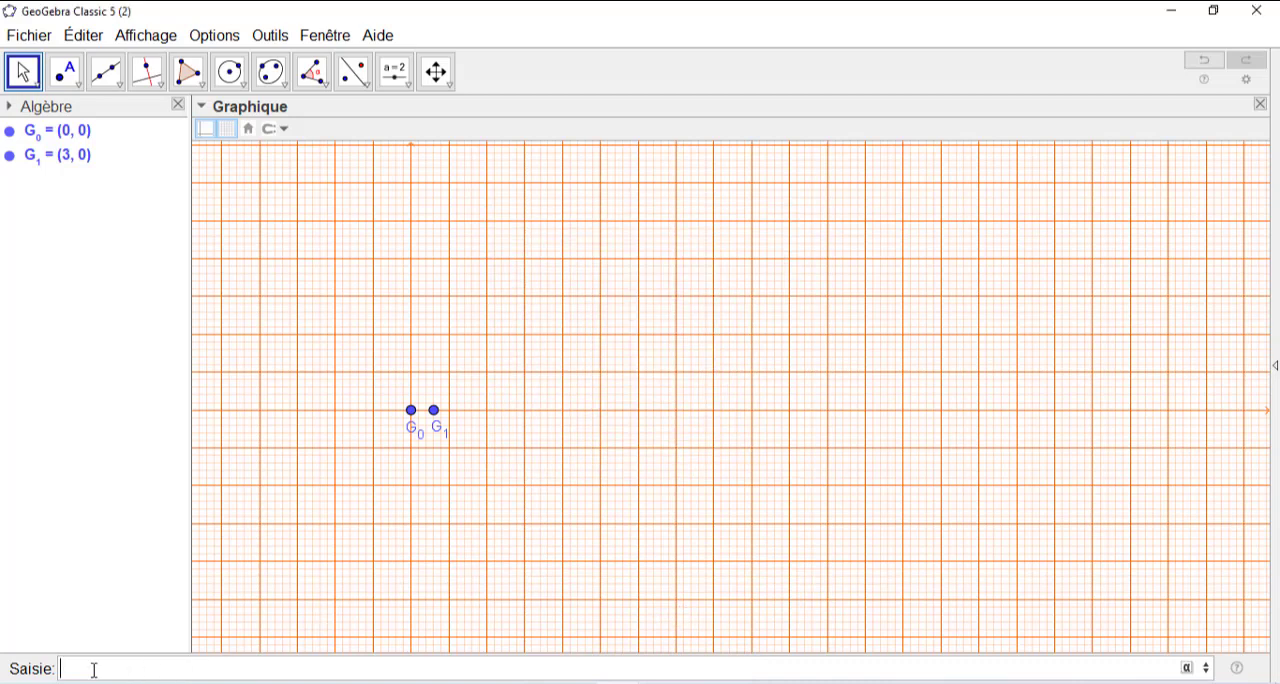
type("G_")
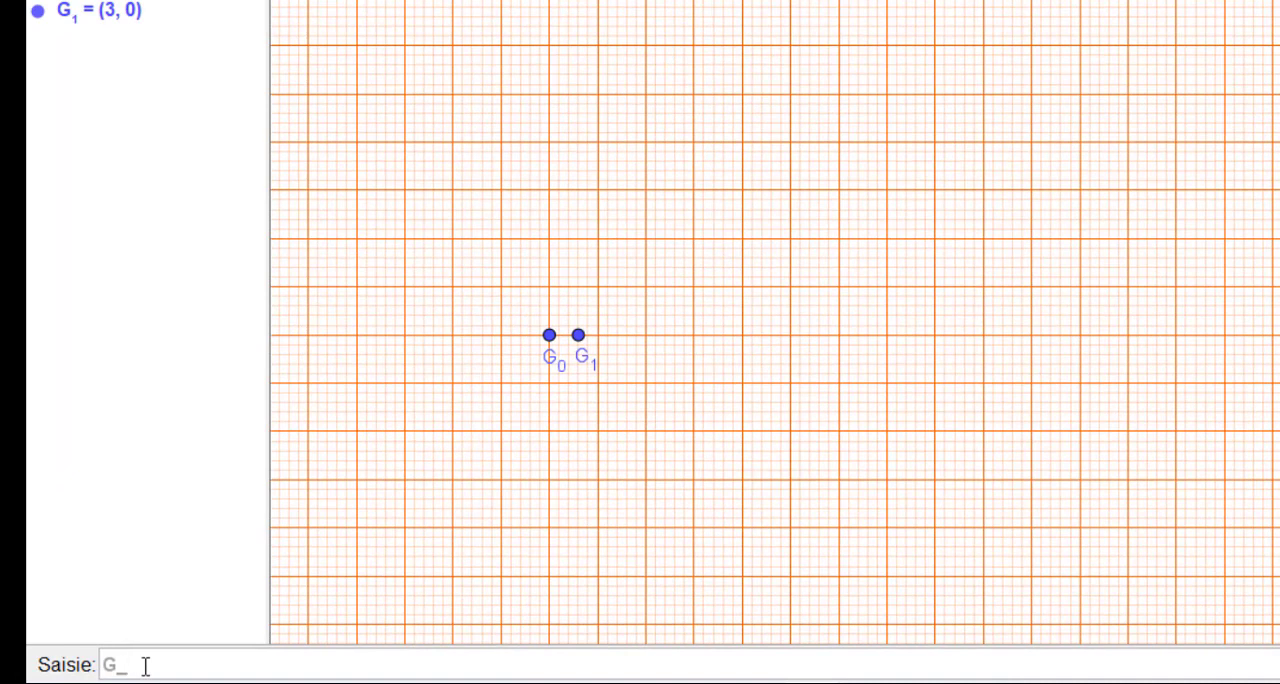
type("2=(12,0")
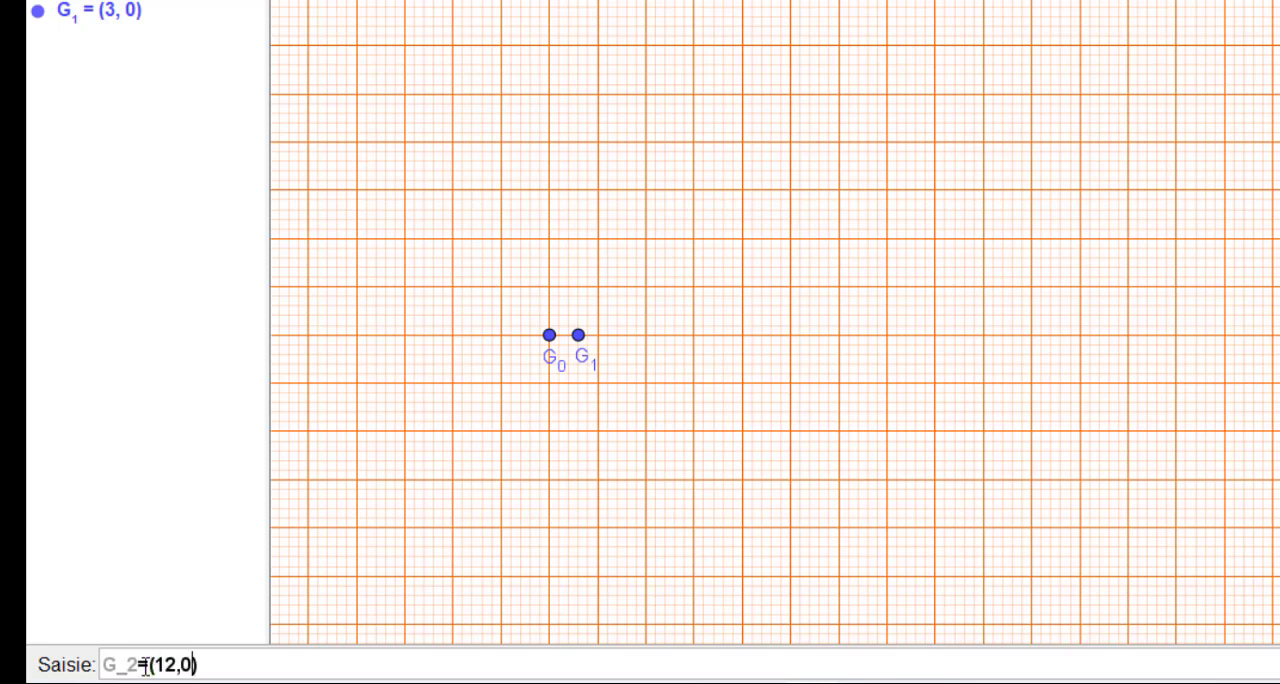
key("Return")
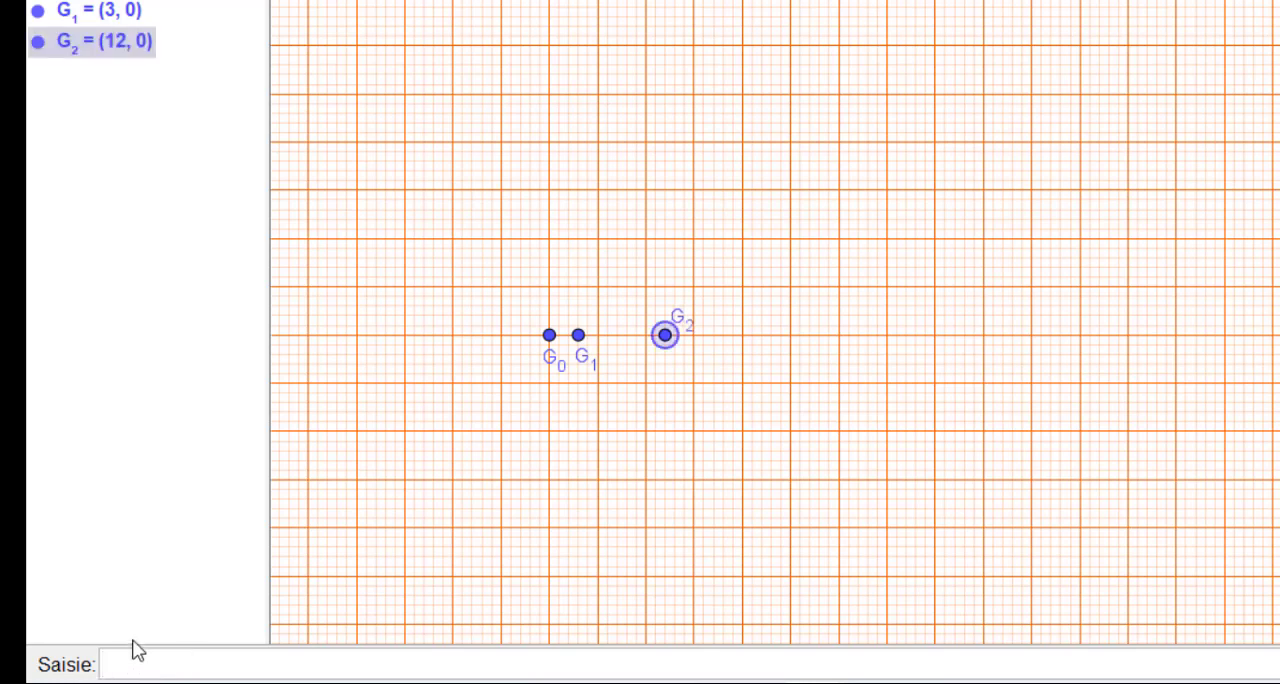
type("G_3=(")
key("alt+Tab")
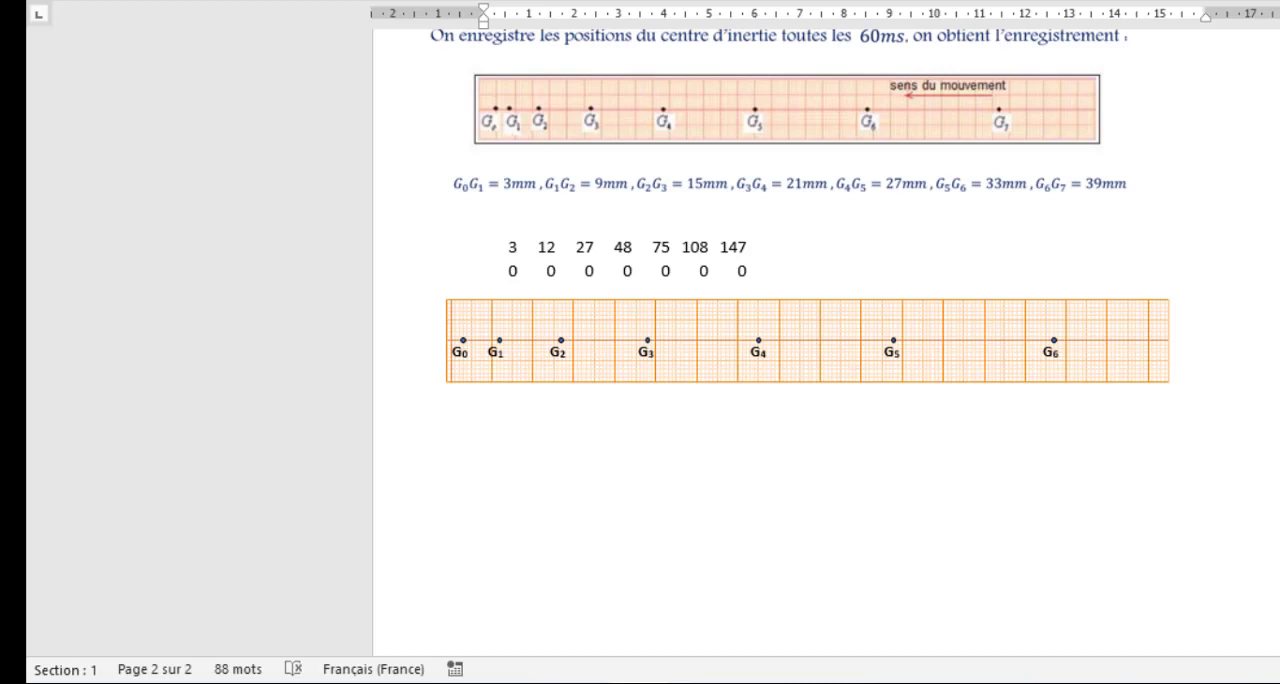
key("alt+Tab")
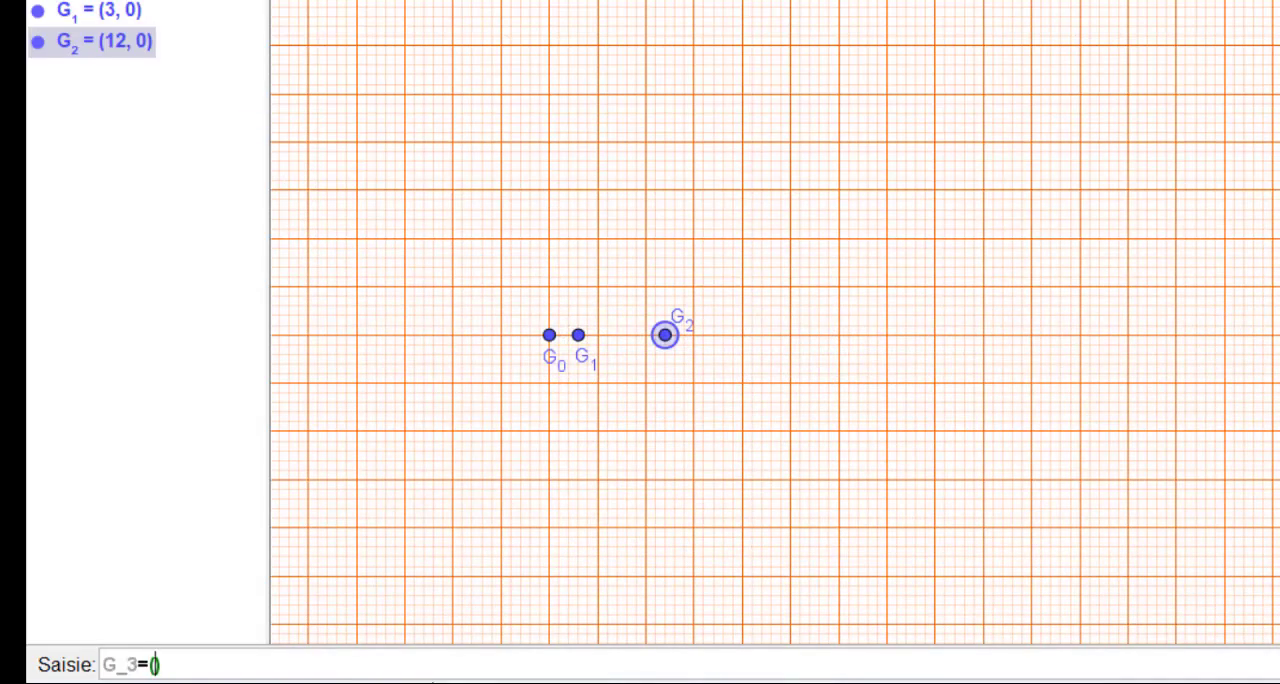
type("27")
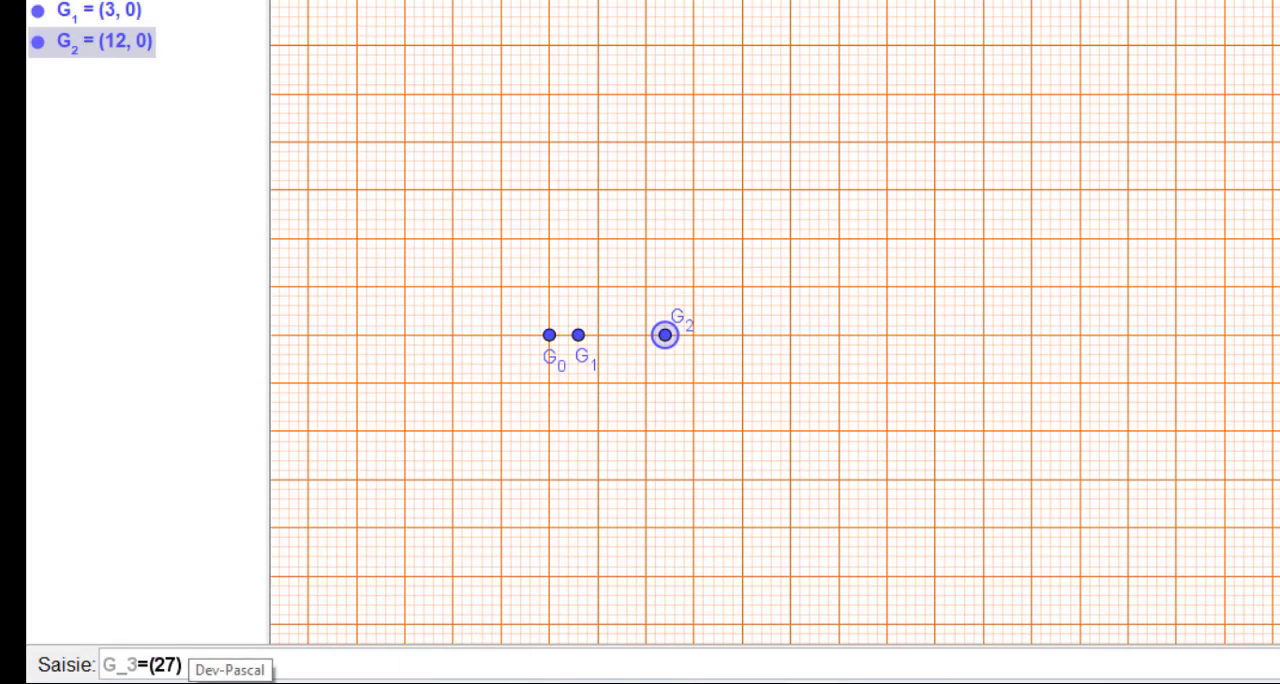
key("Return")
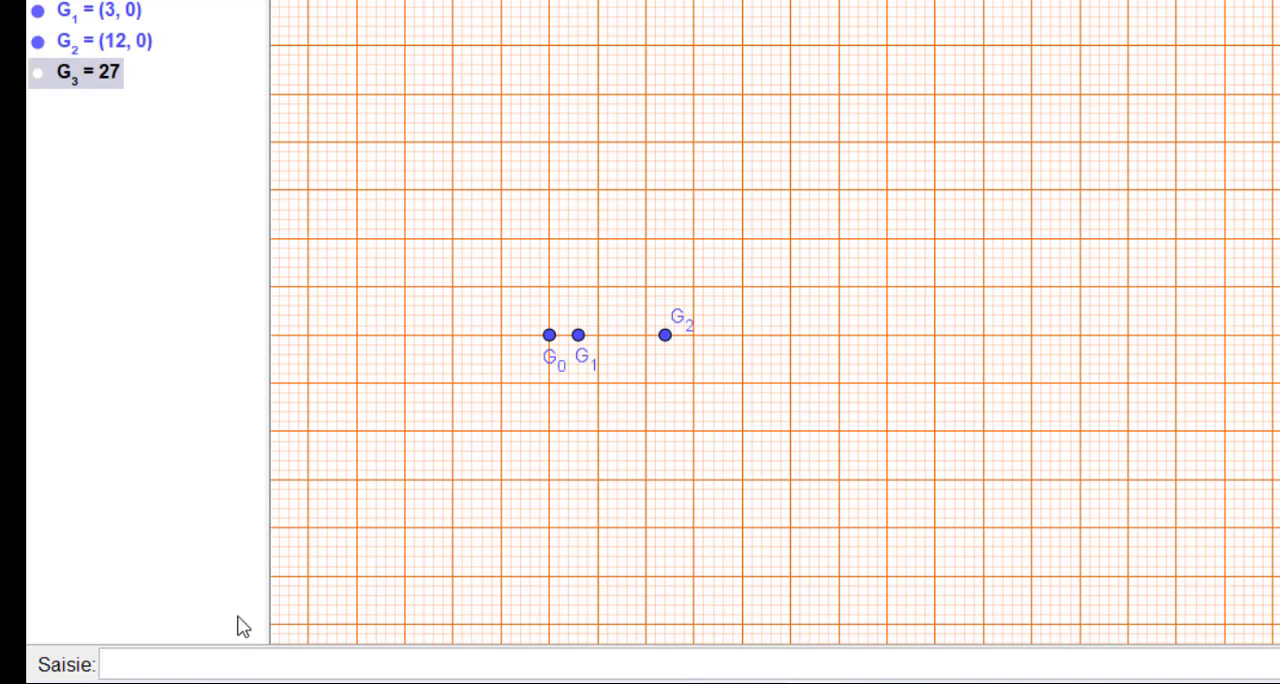
right_click(62, 77)
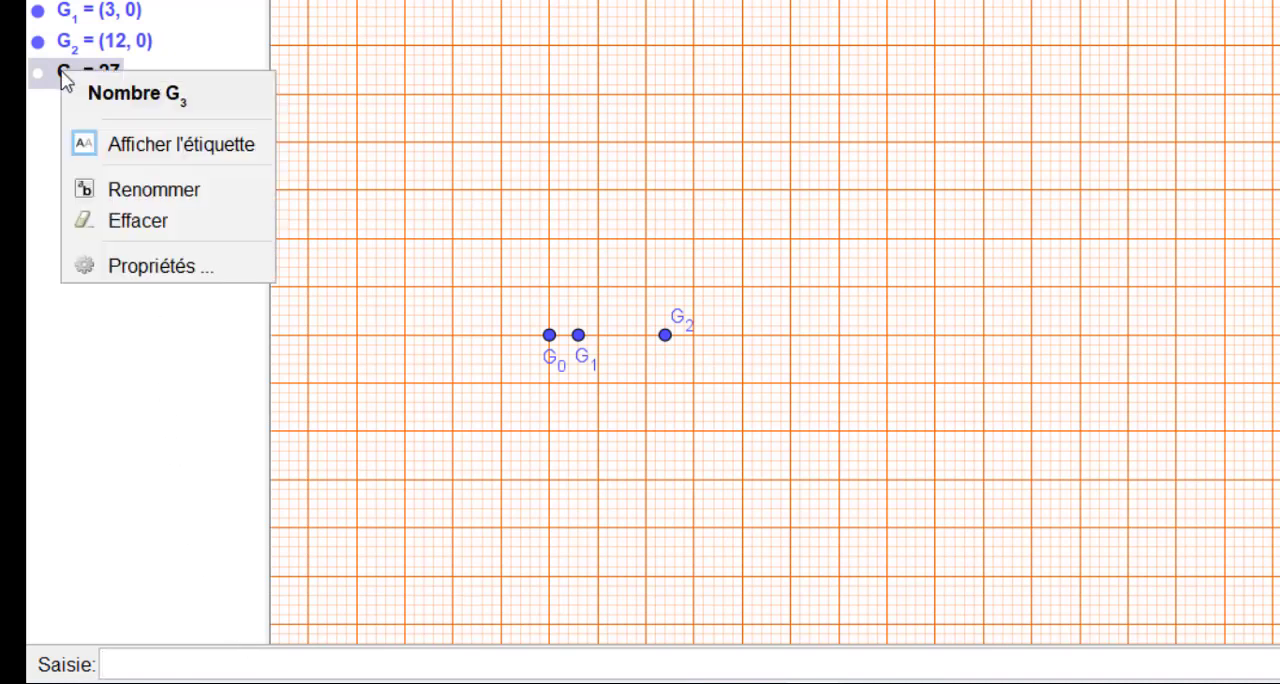
left_click(120, 210)
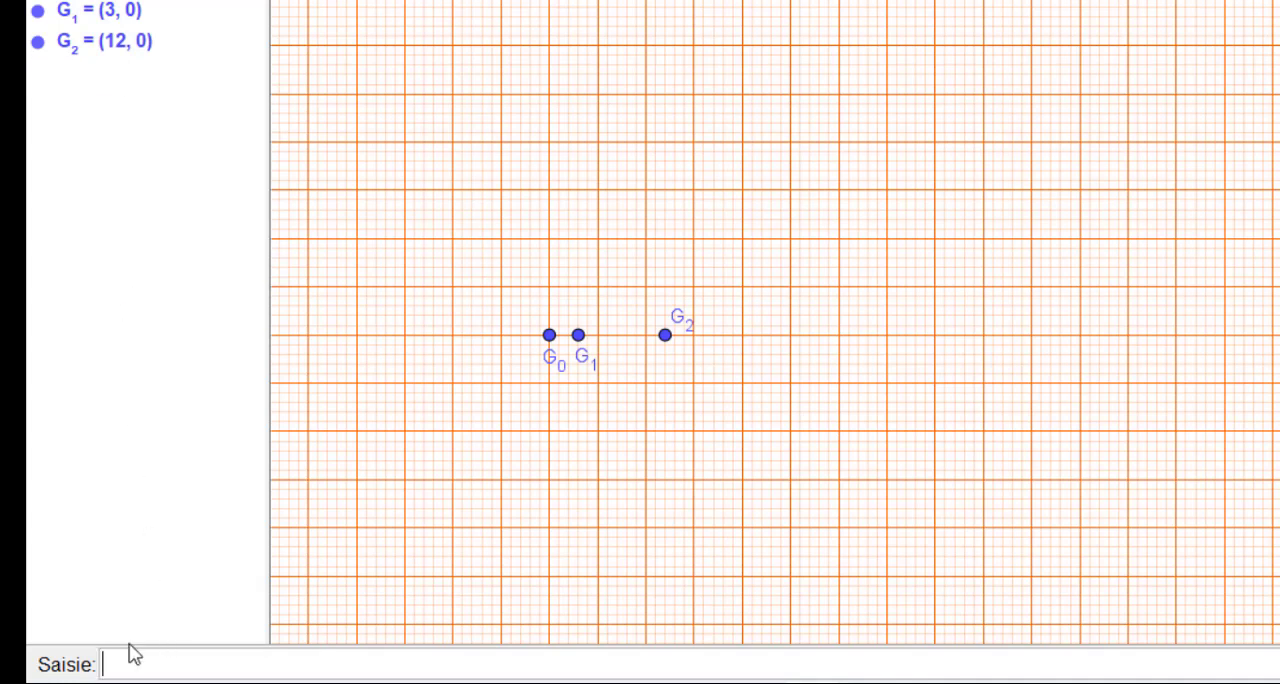
- Create the point G_3=(27,0) on the x-axis
type("G_3=(27,0")
key("Return")
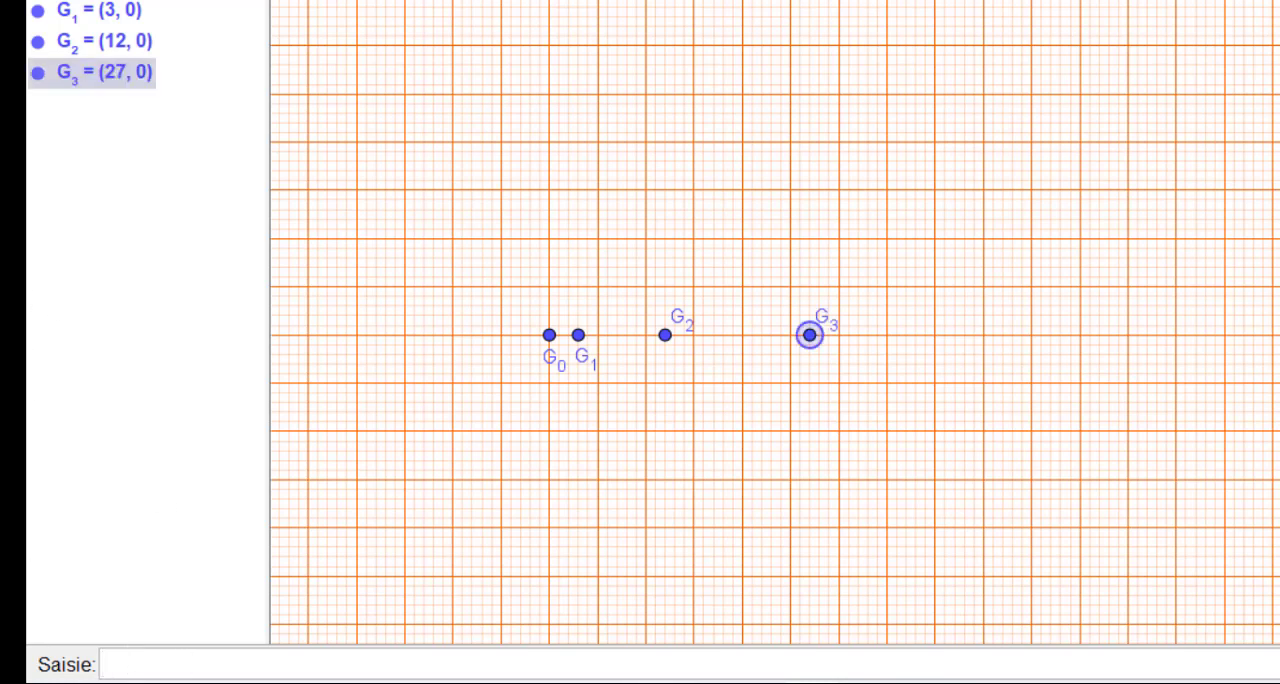
- Look up the next position in the Word document and create the point G_4=(48,0) in GeoGebra
key("alt+Tab")
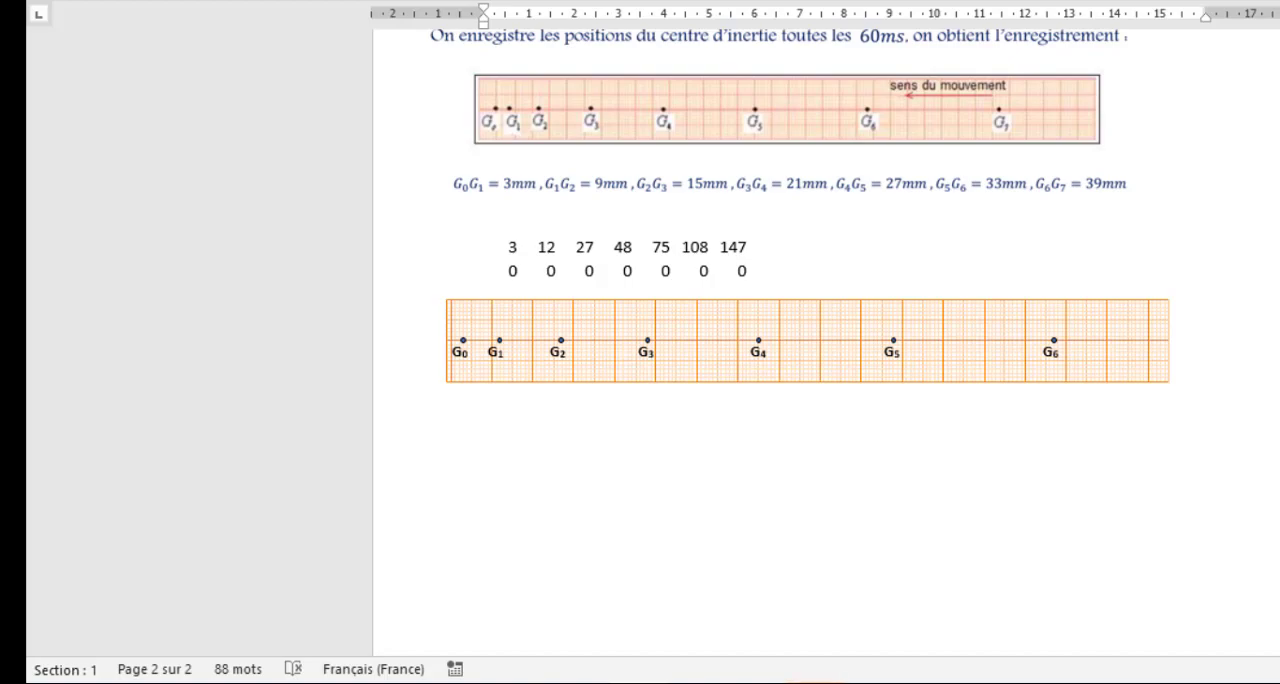
key("alt+Tab")
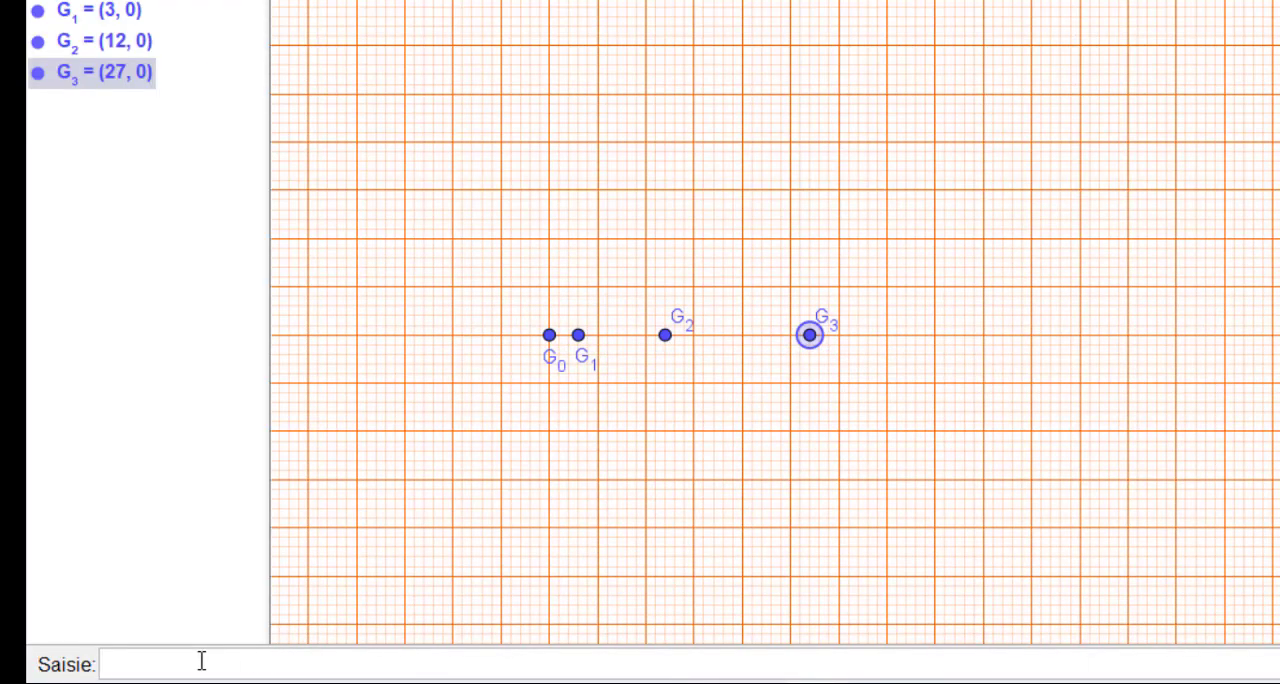
type("G_4 = (48")
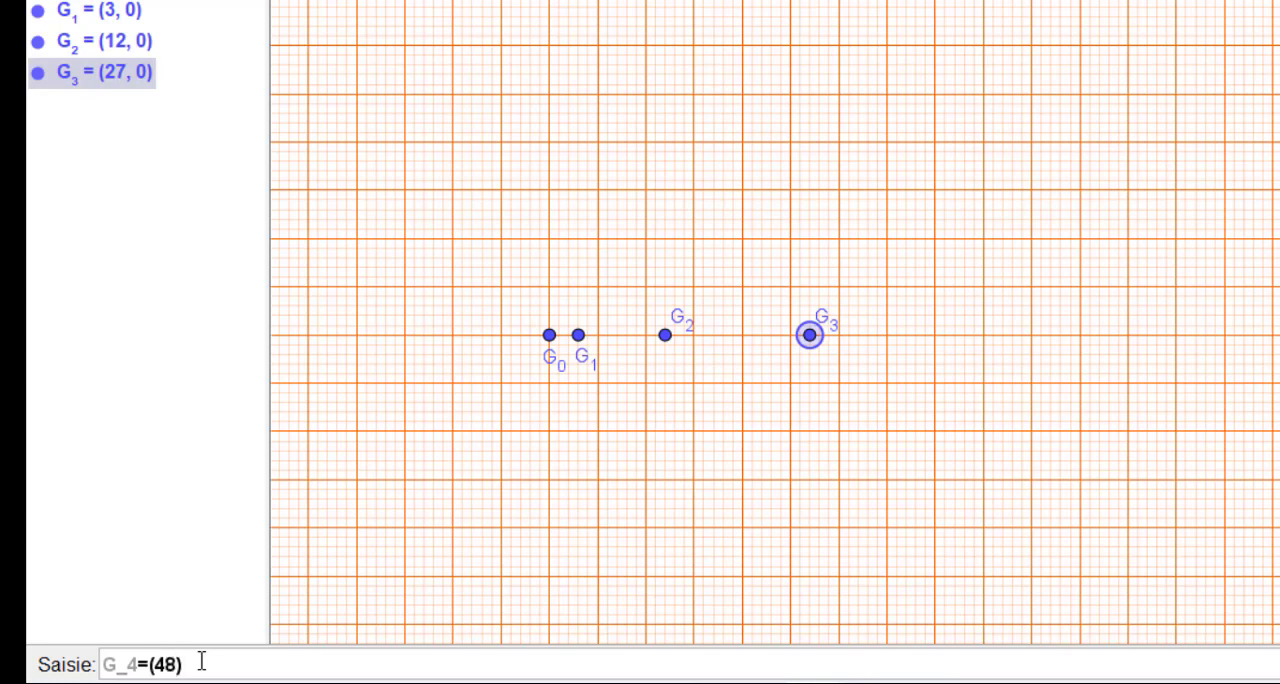
type(", 0")
key("Return")
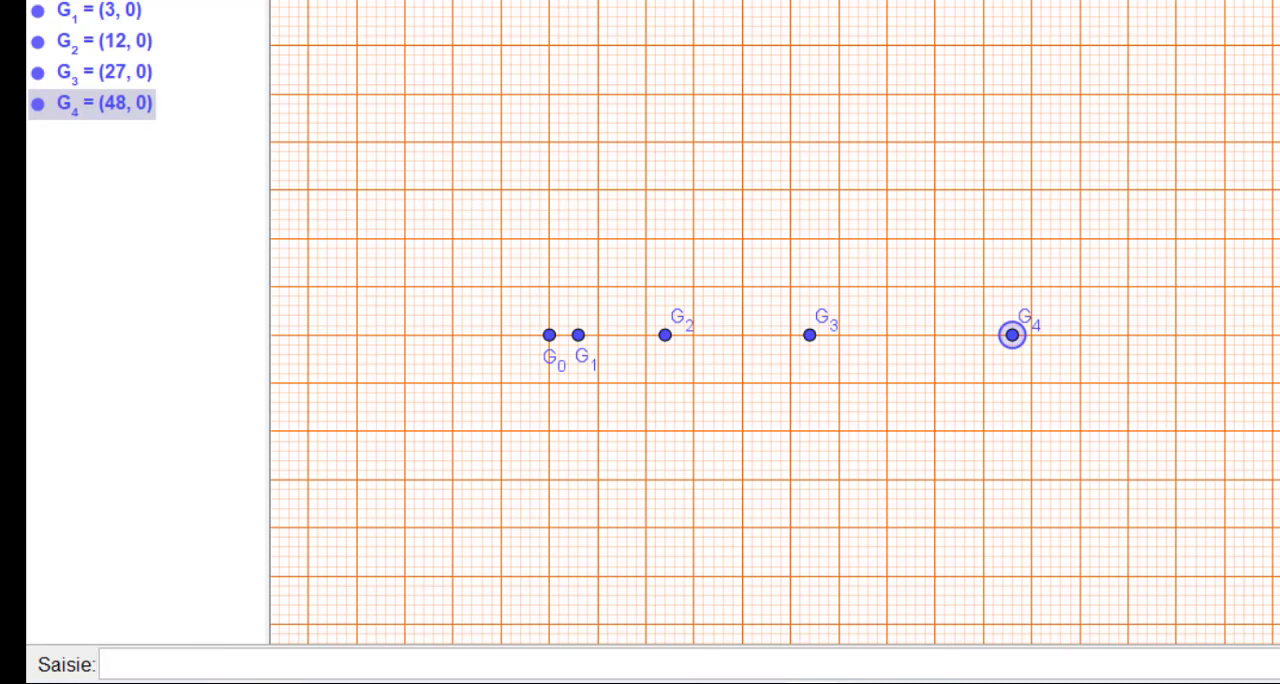
- Consult the Word document for the following position and create the point G_5=(75,0) in GeoGebra
key("alt+Tab")
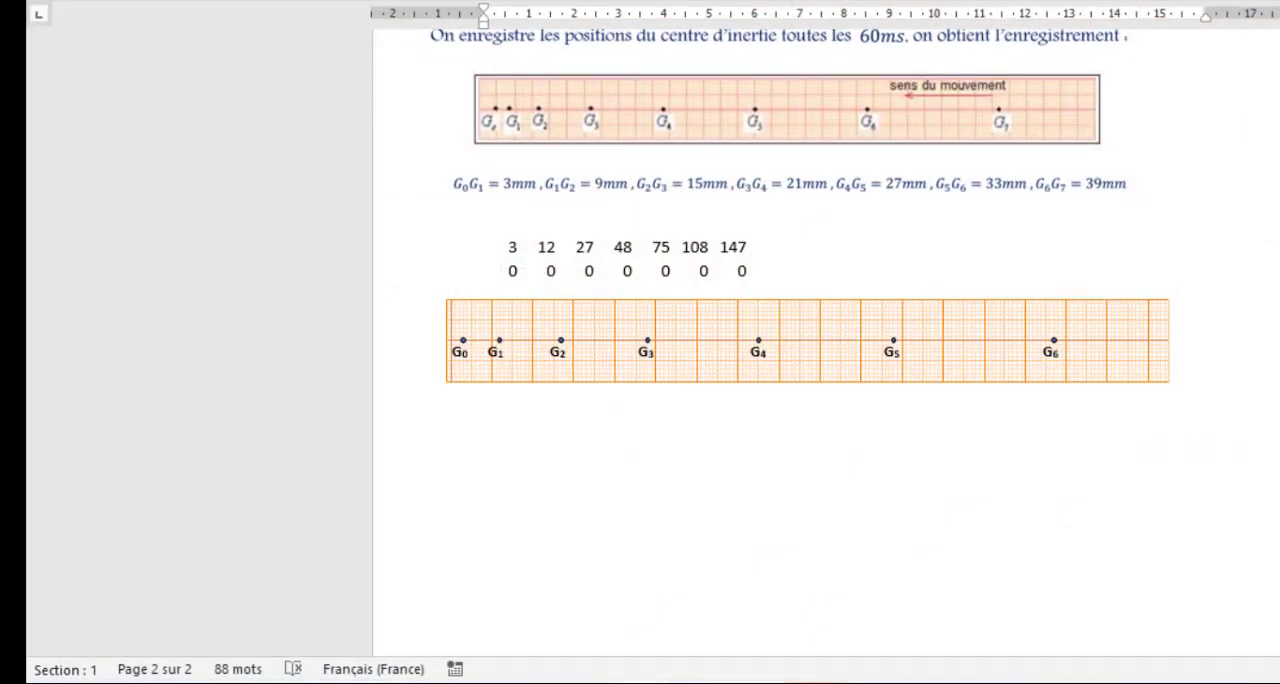
key("alt+Tab")
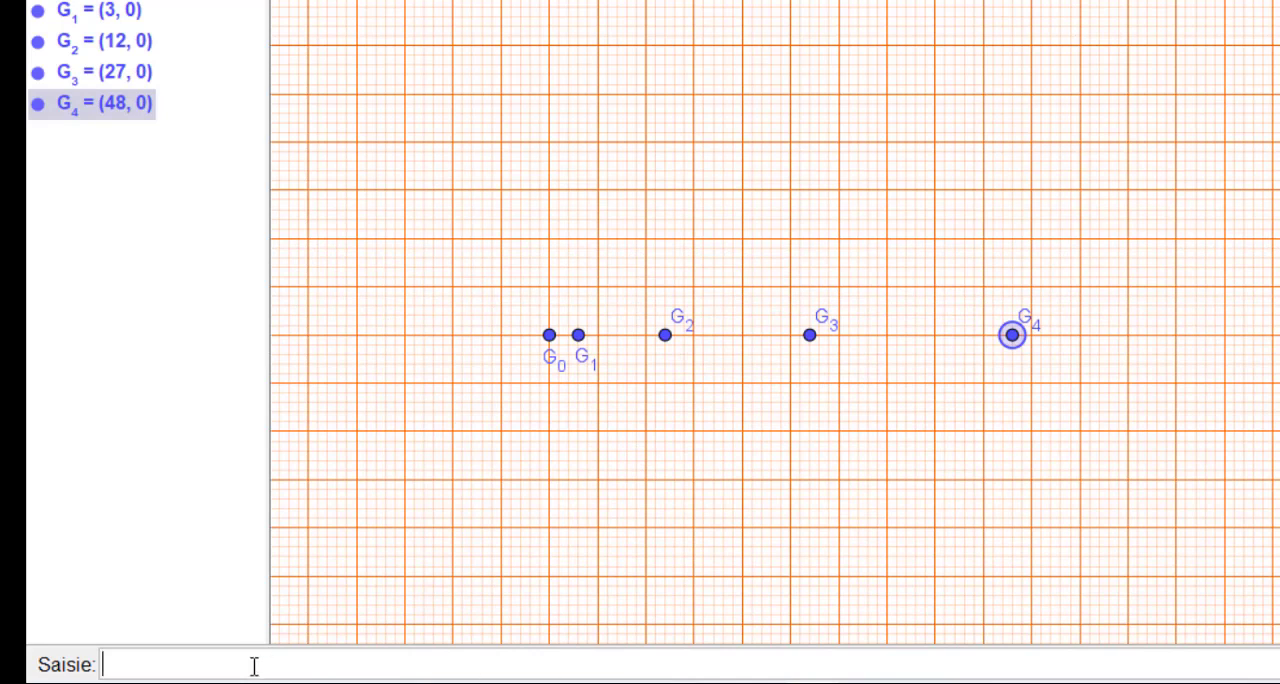
type("G_5)=(75")
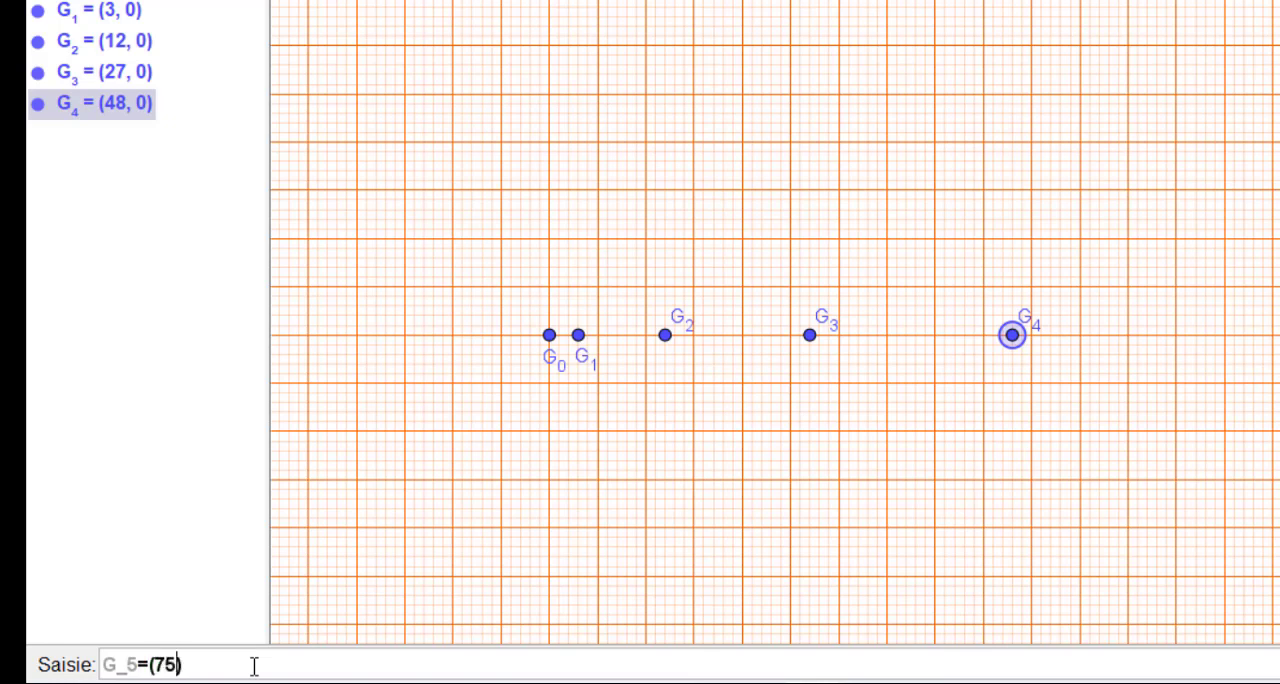
type(",")
type("0")
key("Return")
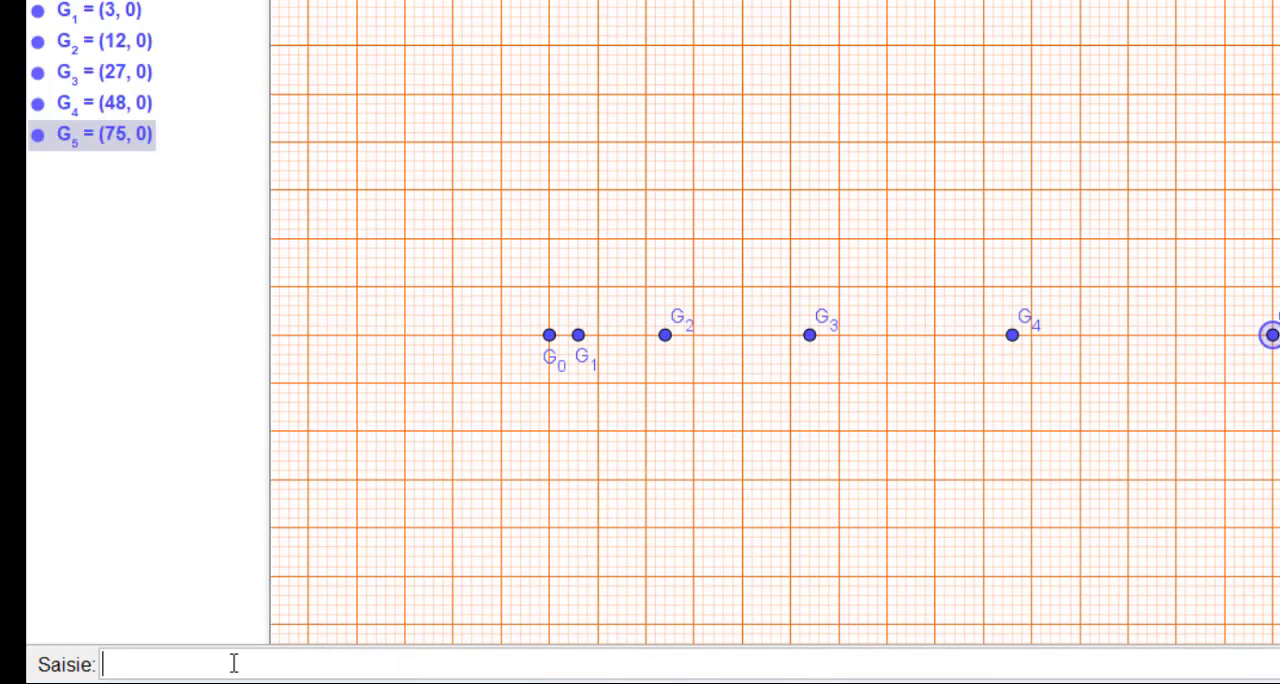
- Create the point G_6=(108,0) on the x-axis
left_click(233, 664)
type("G")
type("_6=(10")
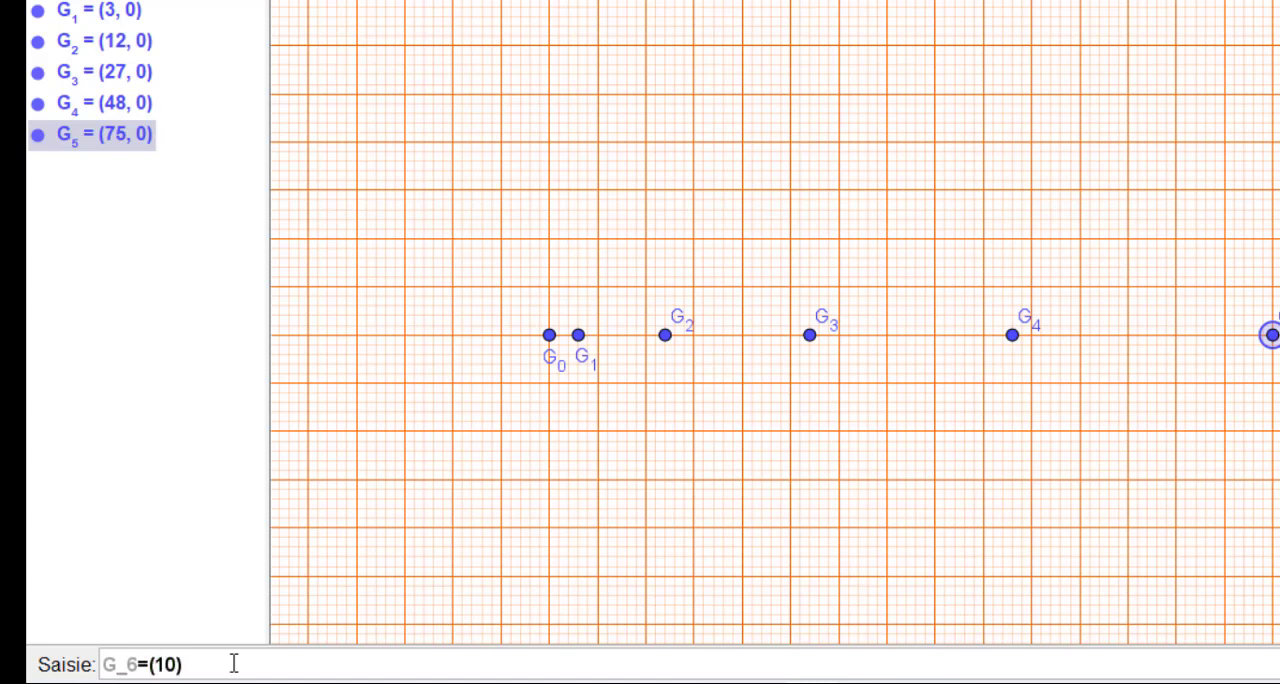
type("8,0")
key("Return")
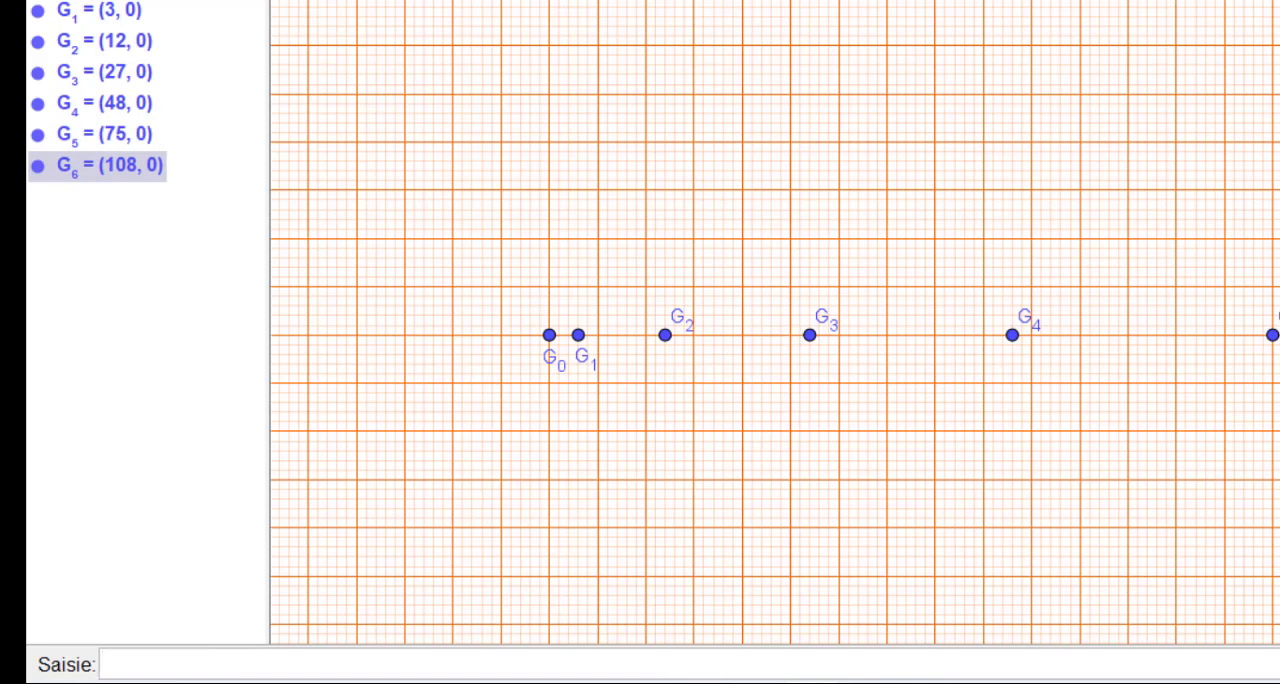
- Create the last point of the recording, G_7=(147,0), on the x-axis
left_click_drag(849, 417, 626, 420)
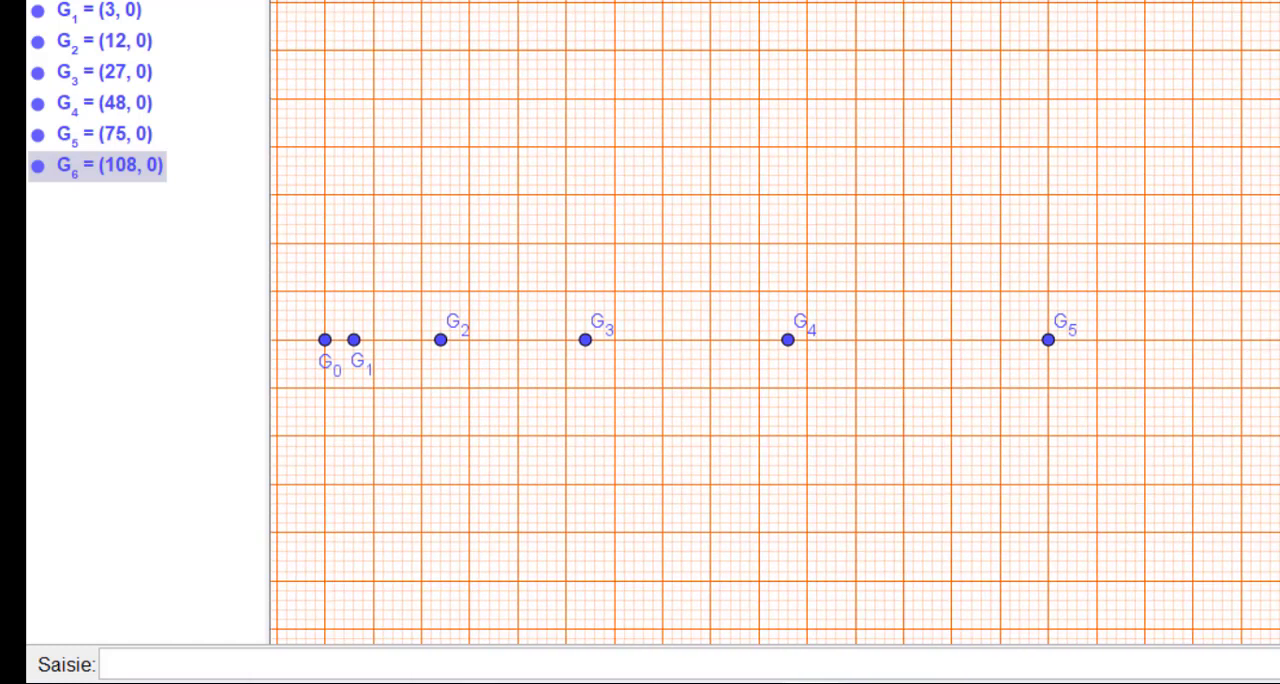
left_click(163, 662)
type("G_7=(")
type("147,")
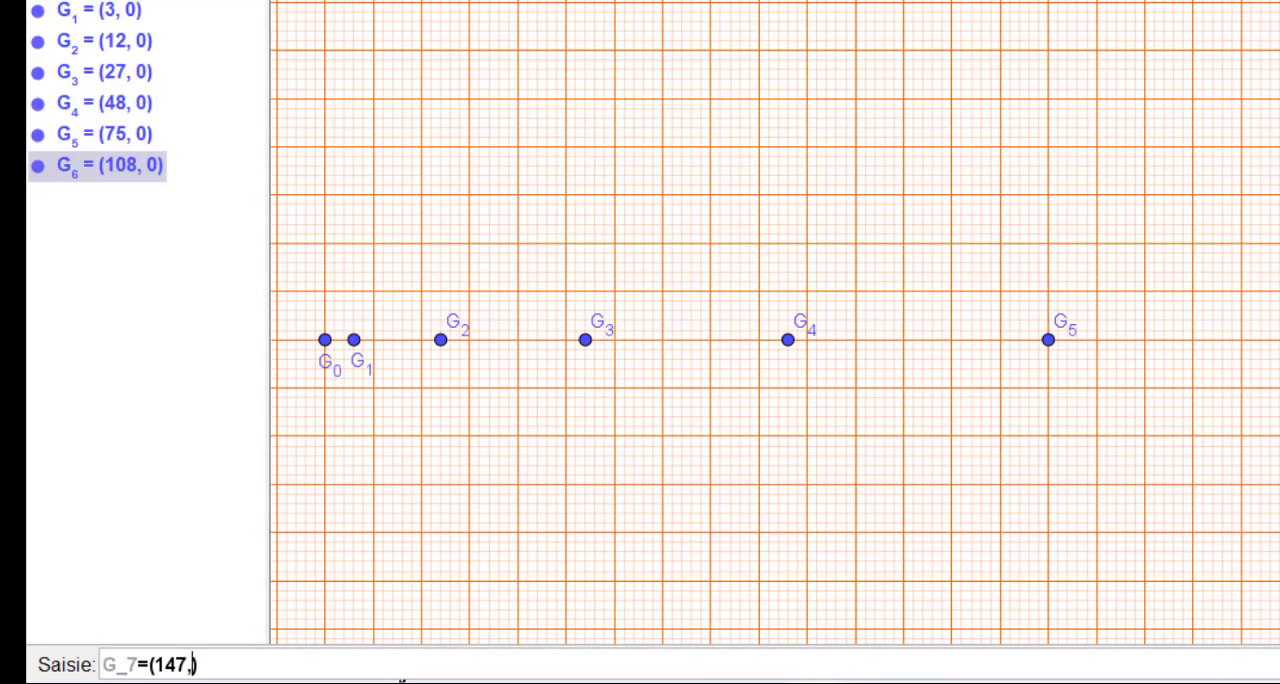
type("0")
key("Return")
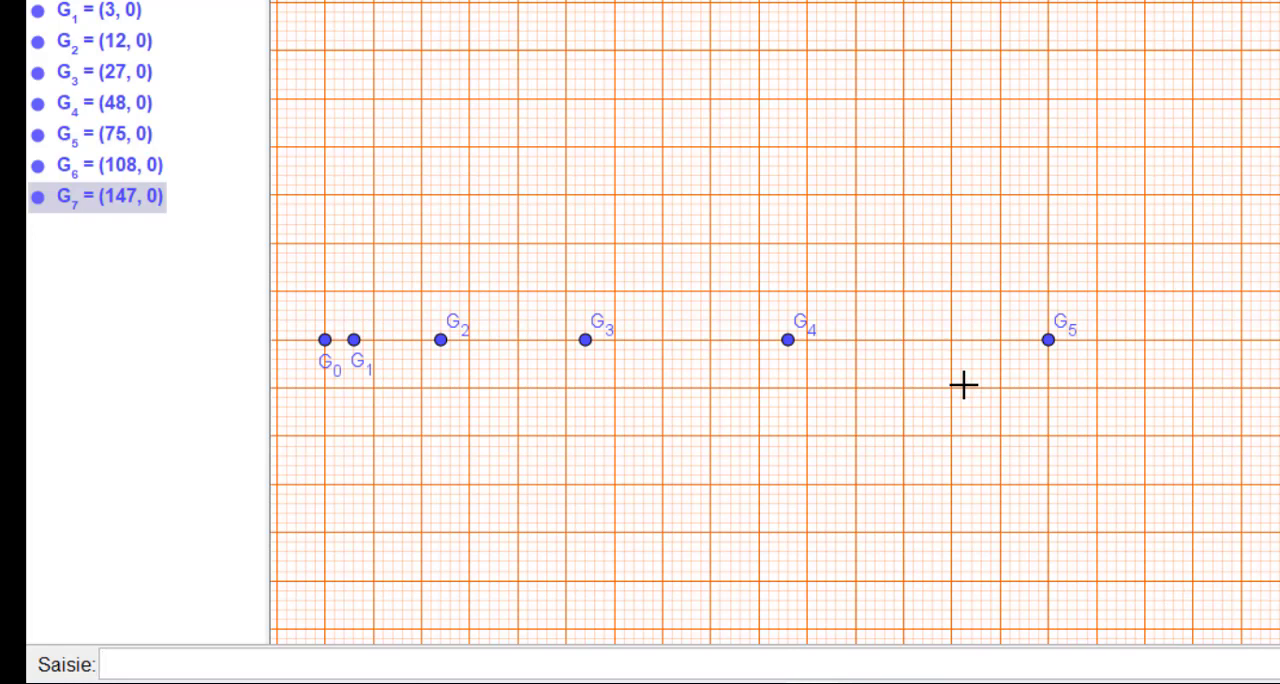
- Place the labels of points G_2 through G_7 just below their points and clear the selection
scroll(963, 384, "down", 1)
scroll(963, 384, "down", 1)
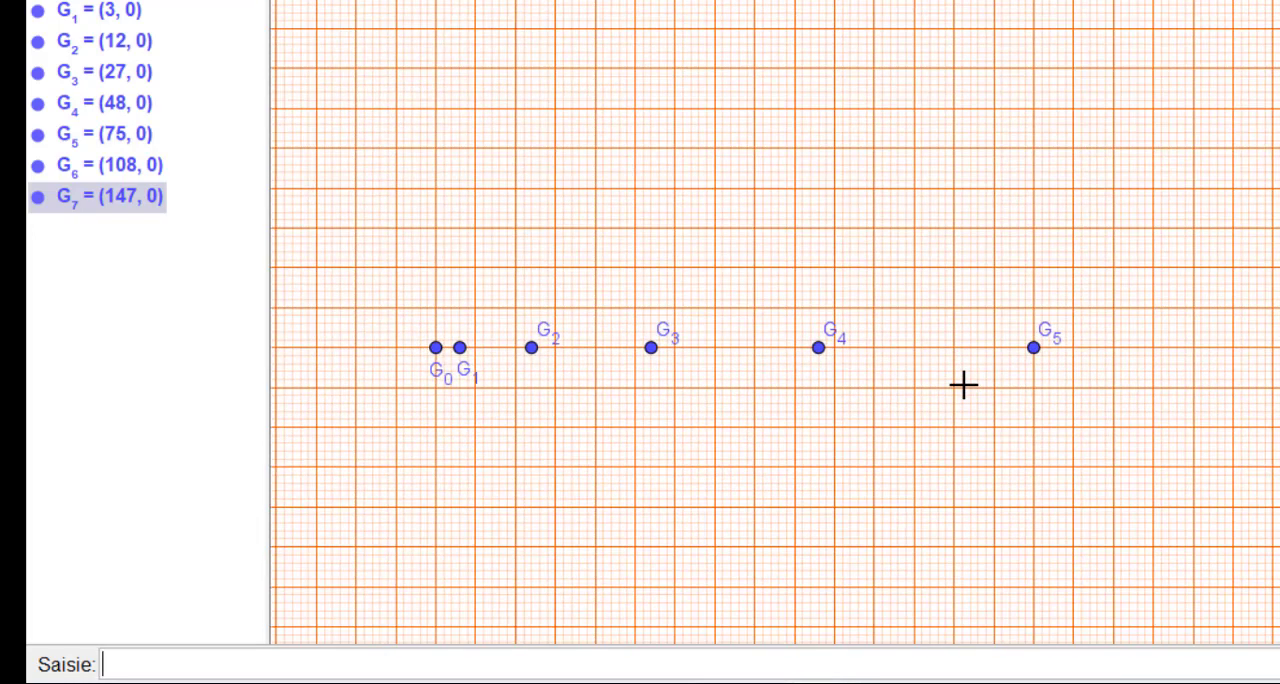
scroll(963, 384, "down", 1)
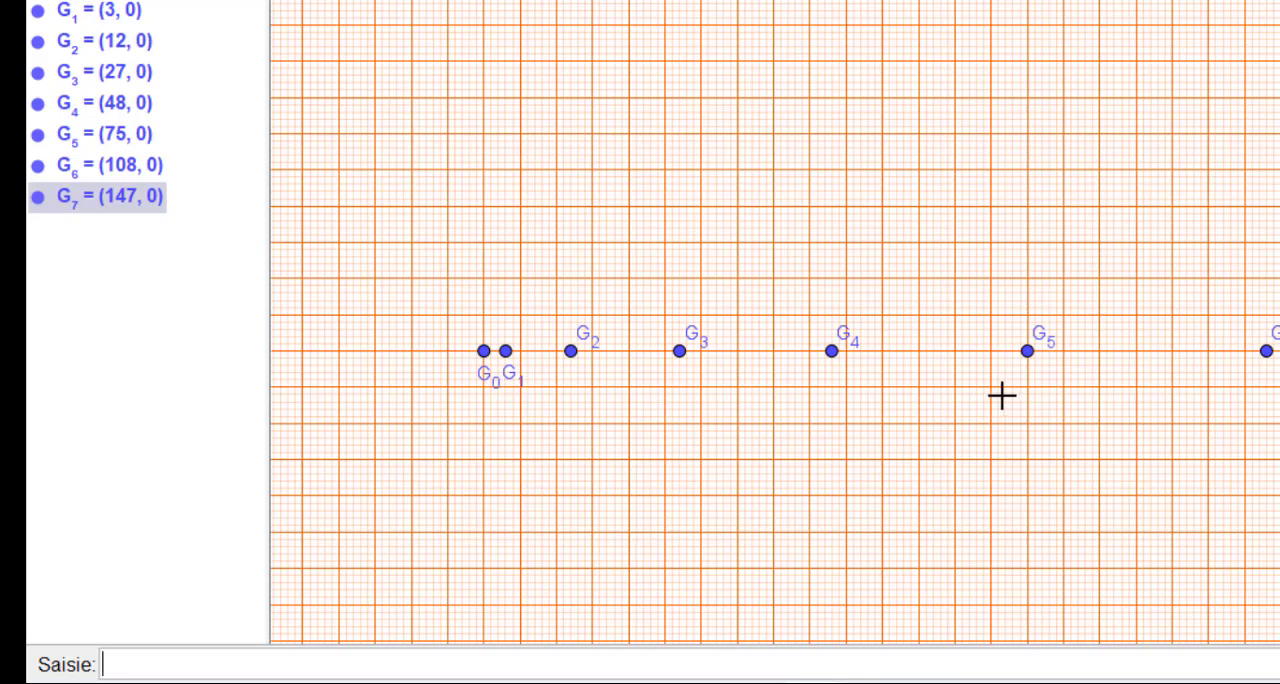
scroll(1003, 397, "down", 1)
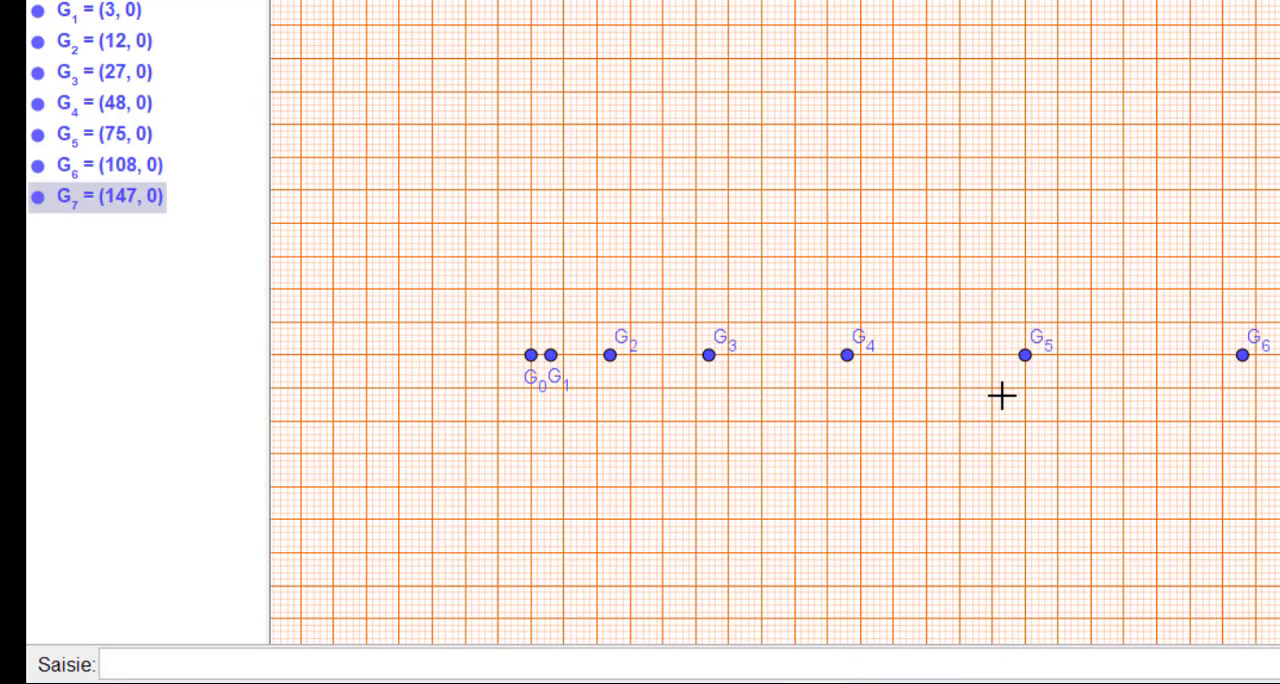
left_click_drag(1000, 395, 952, 396)
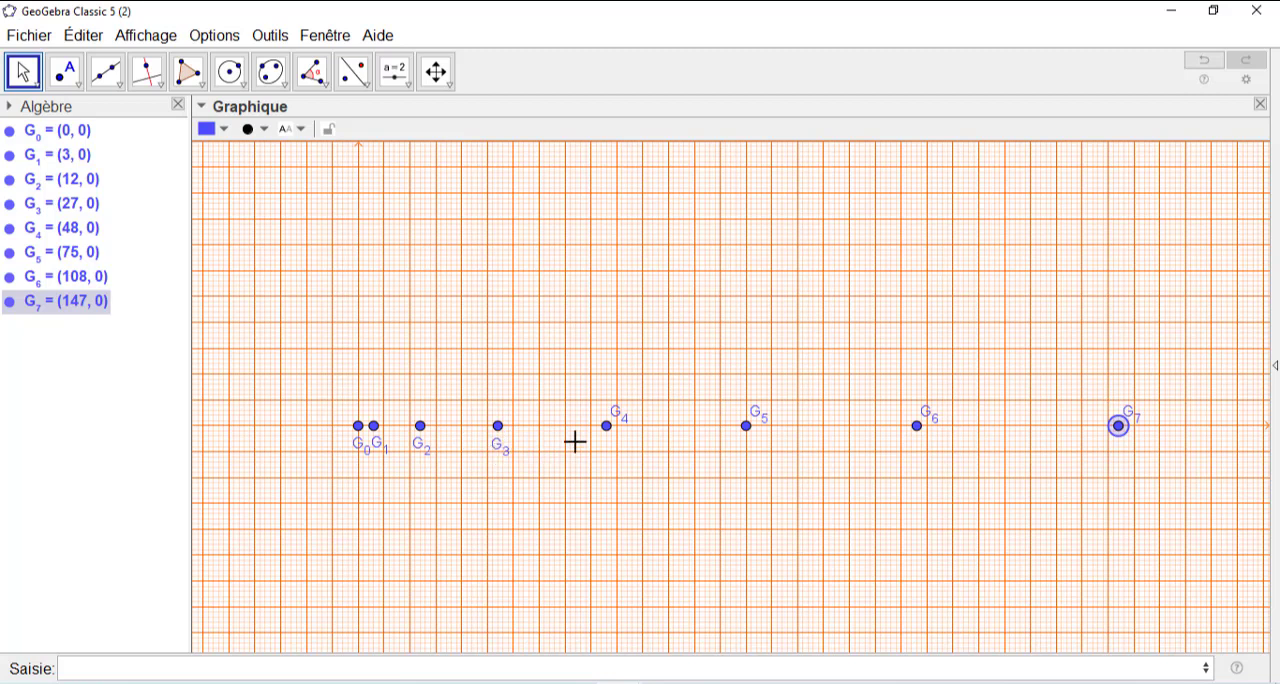
left_click_drag(613, 412, 604, 441)
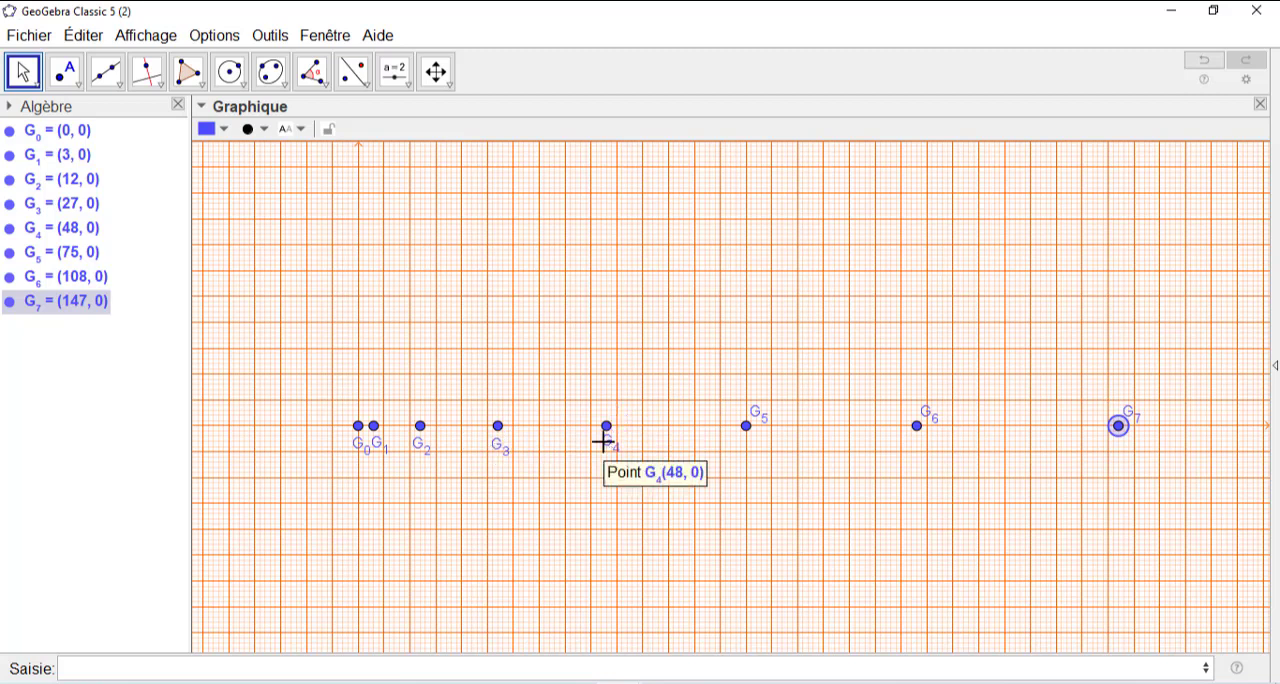
left_click_drag(754, 424, 746, 452)
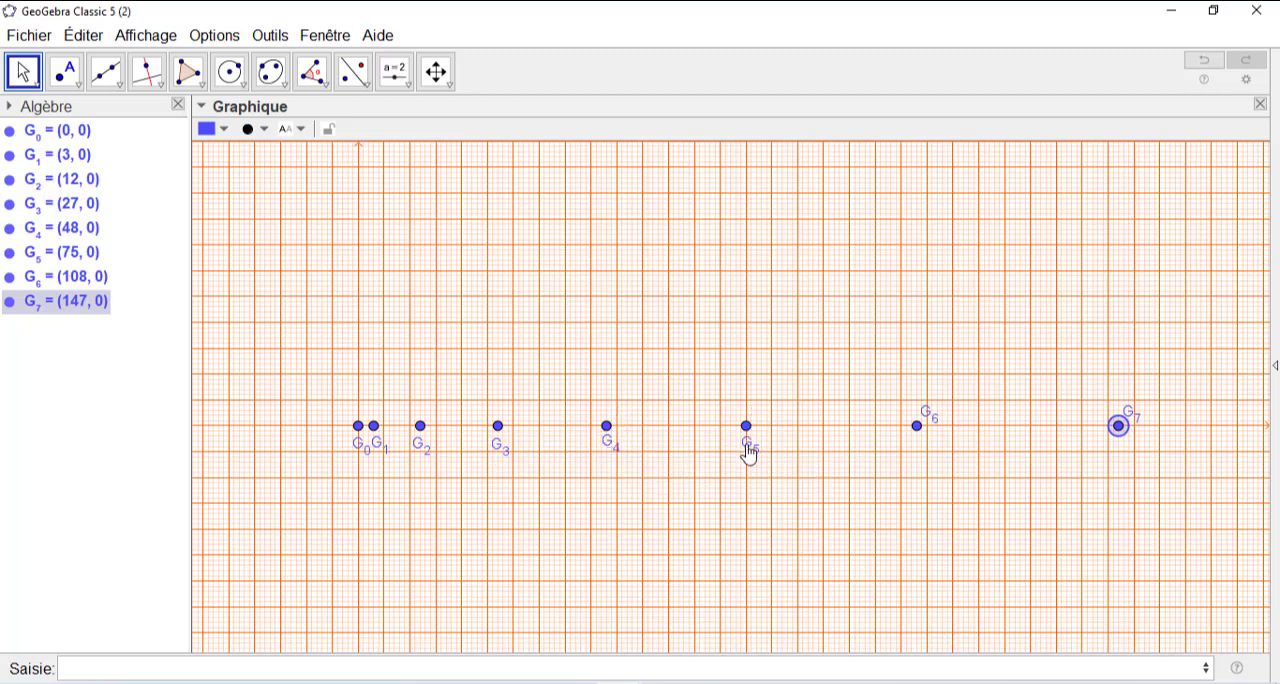
left_click_drag(929, 423, 920, 452)
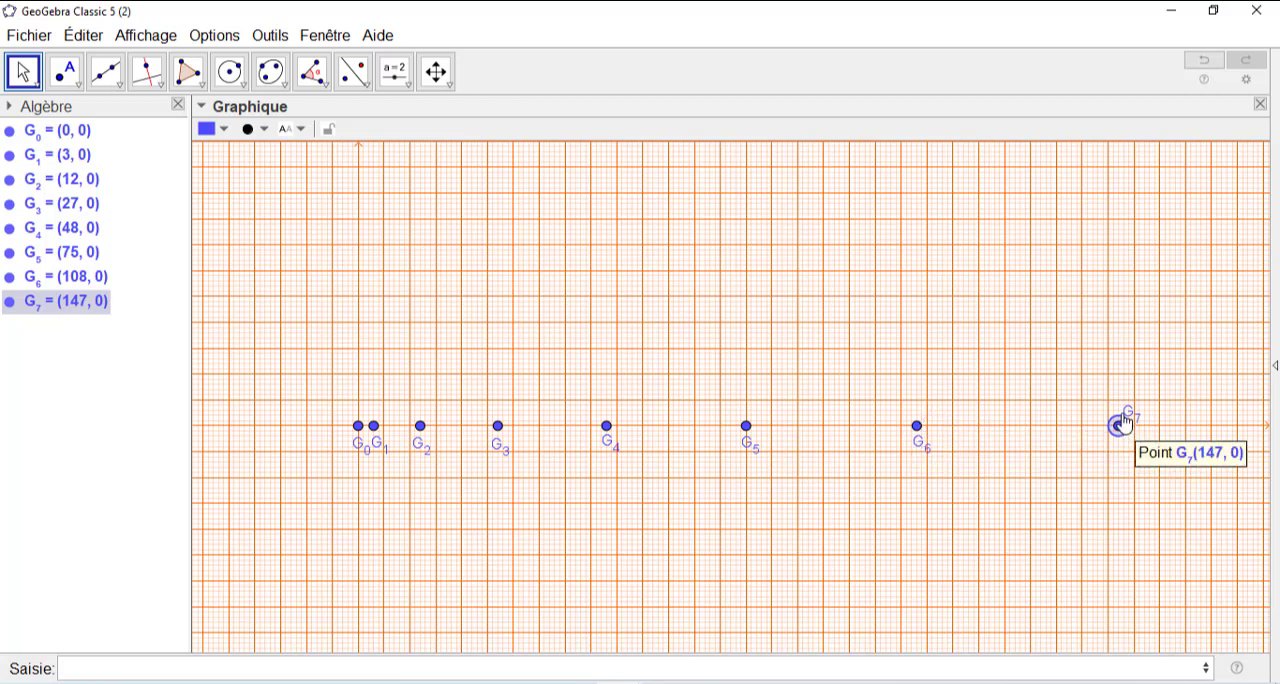
left_click_drag(1126, 419, 1122, 452)
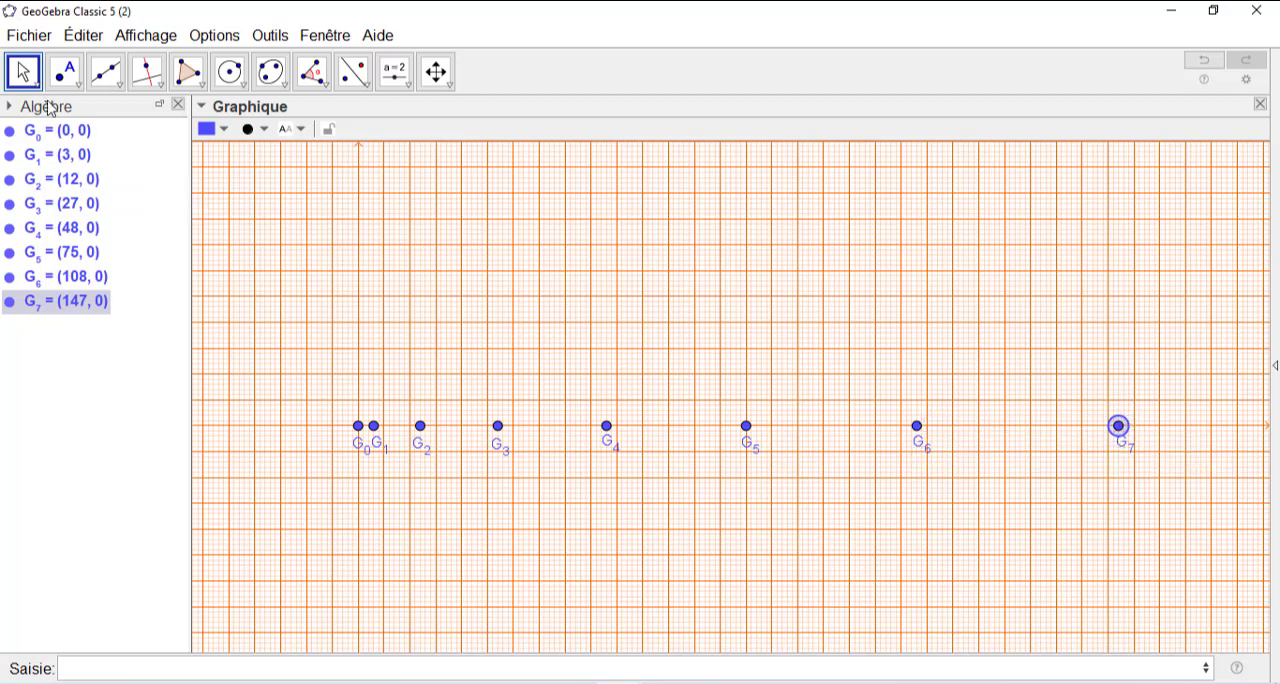
key("Escape")
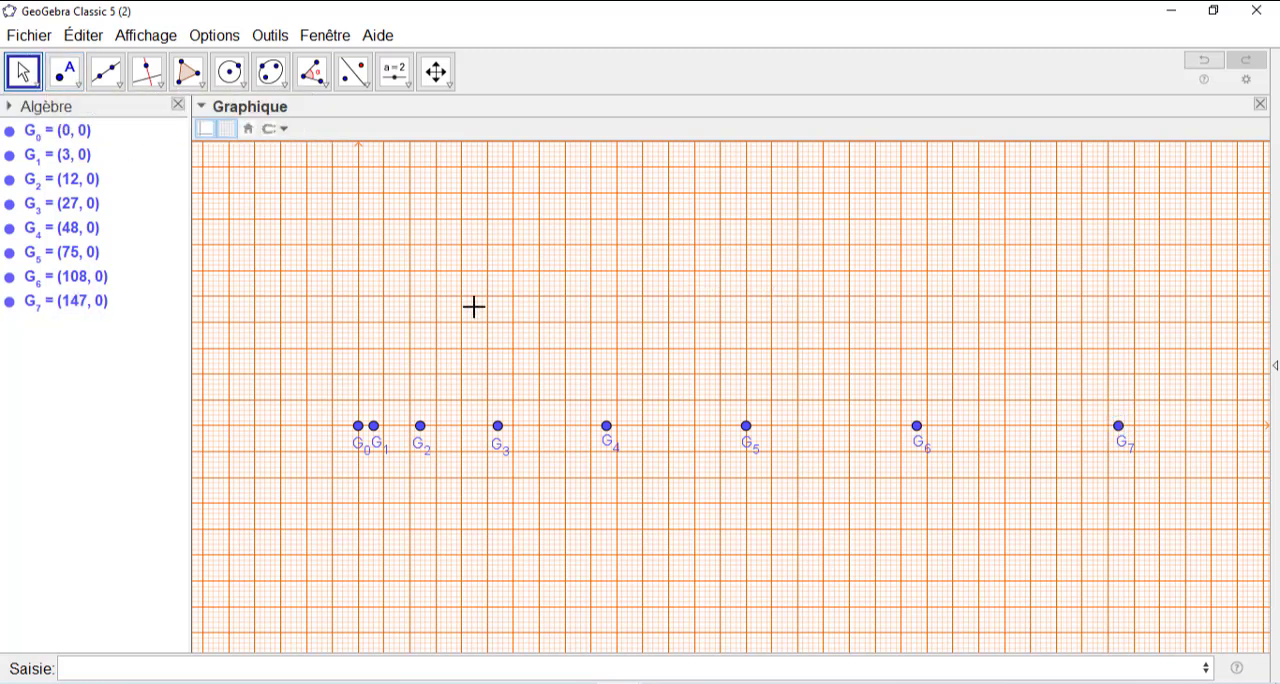
- Sort the objects in the Algebra view by object type
left_click(10, 108)
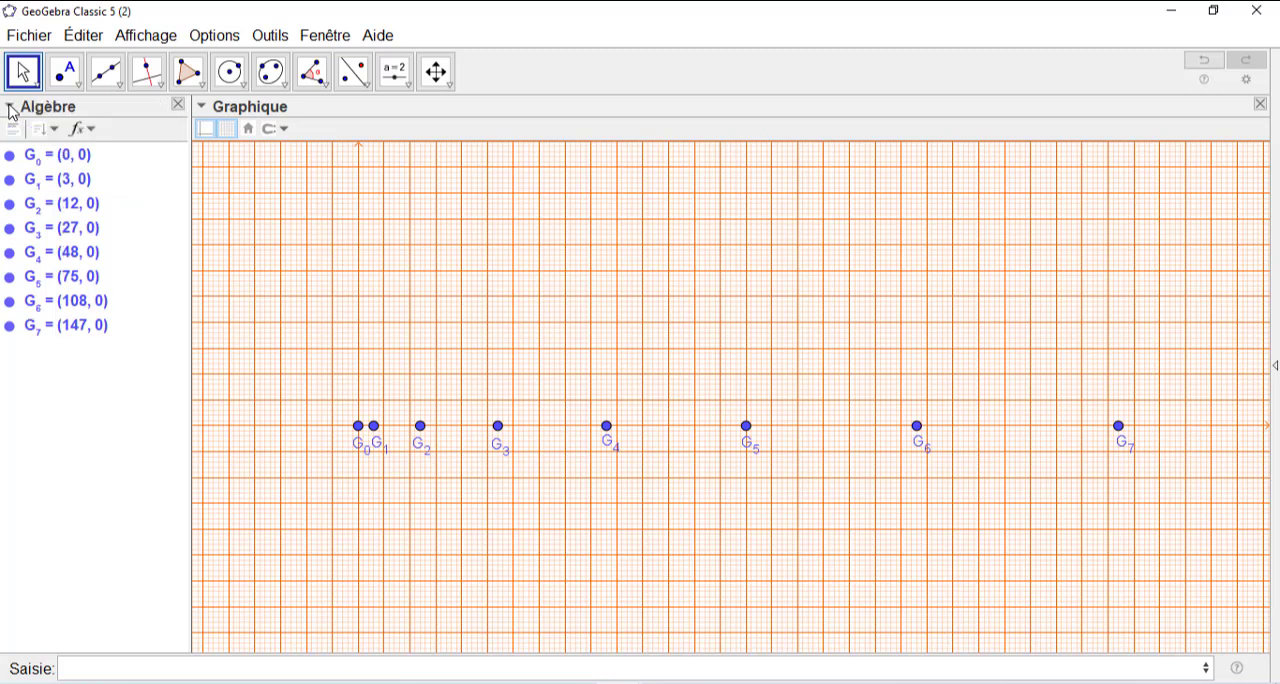
left_click(53, 133)
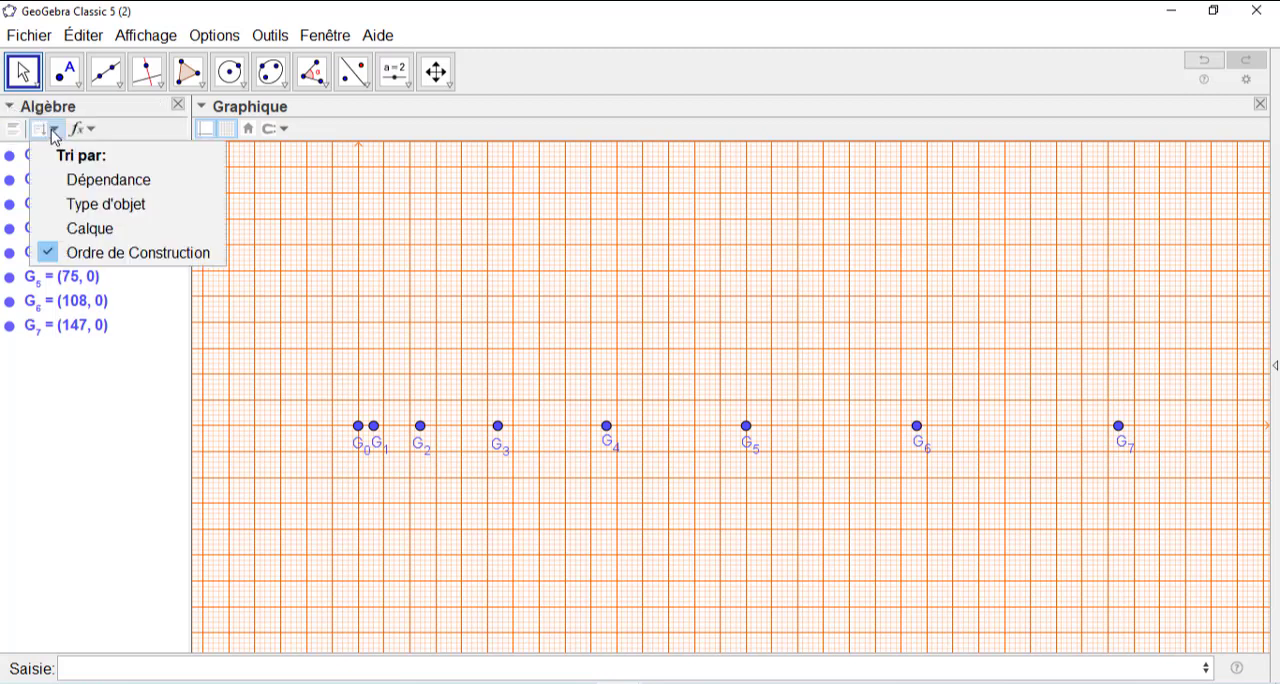
left_click(88, 207)
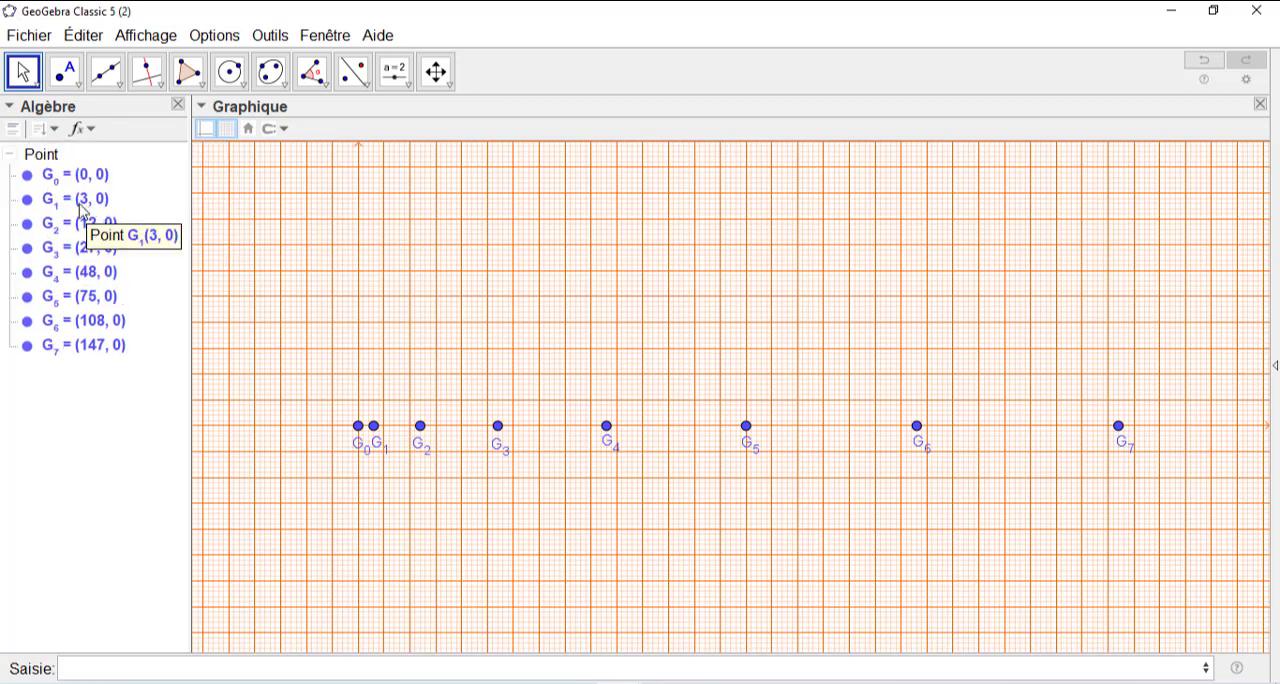
- Reduce the point size of all the points G_0 to G_7 together and clear the selection
left_click(33, 160)
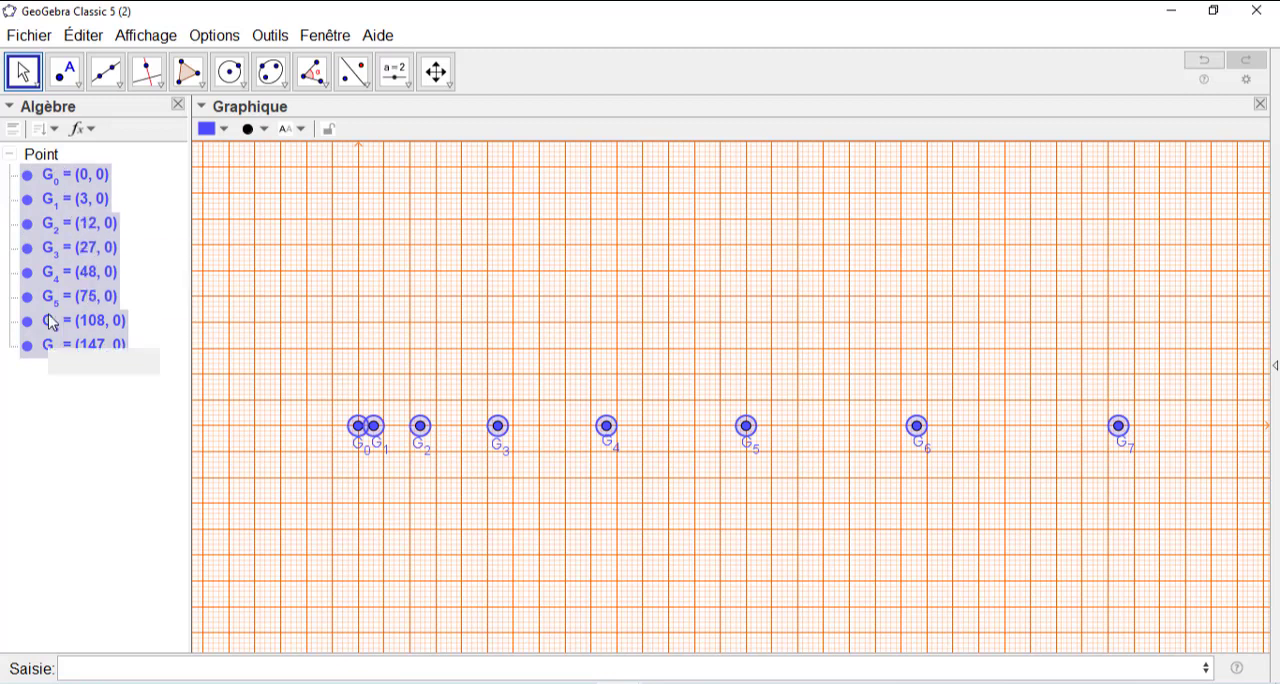
left_click(265, 136)
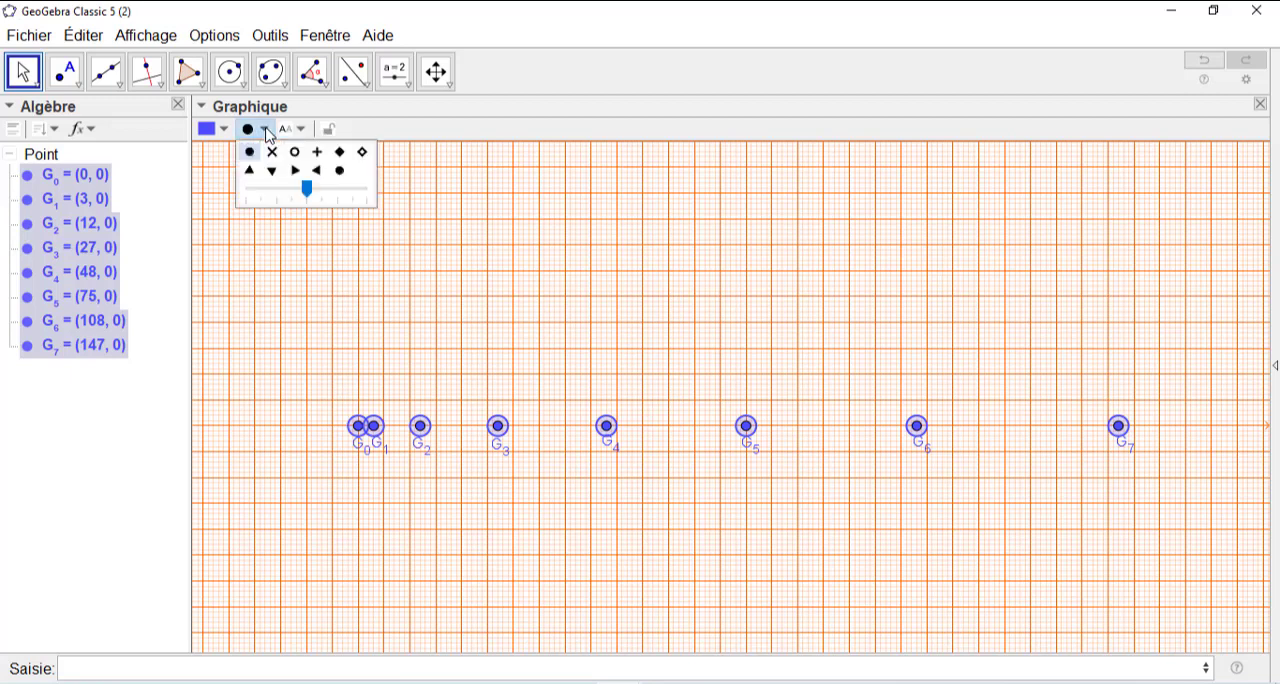
left_click_drag(310, 192, 279, 198)
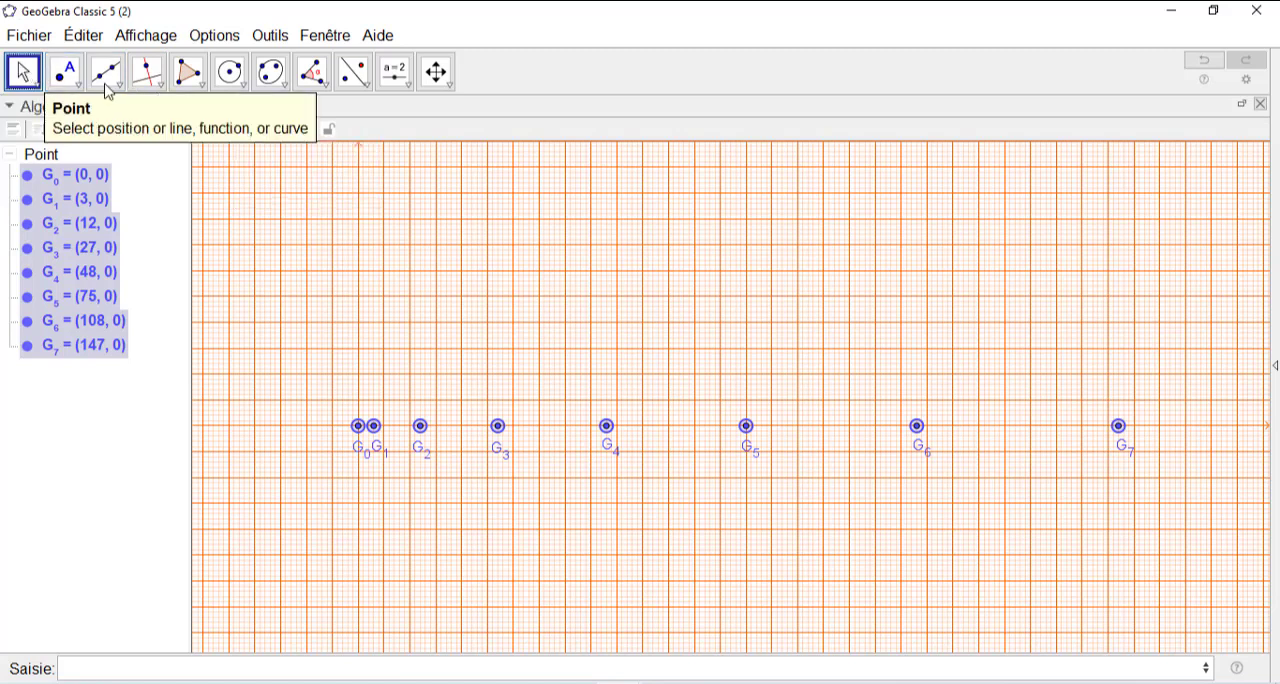
left_click(474, 225)
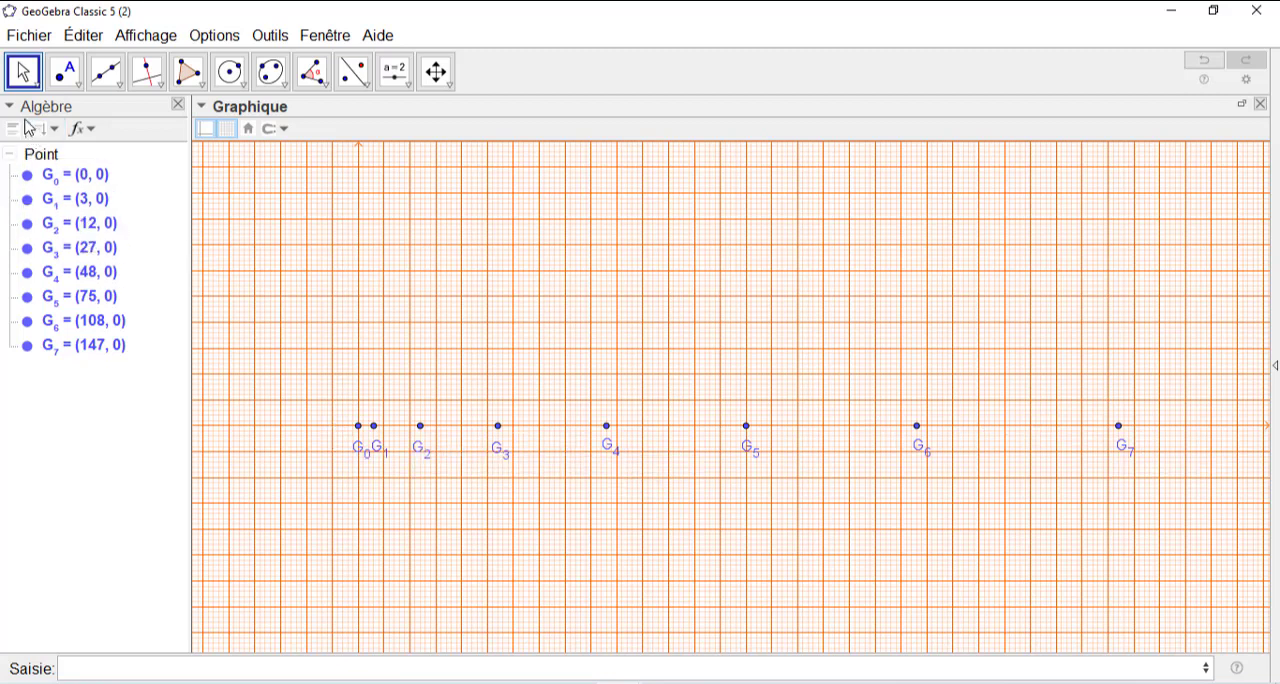
- Set the colour of all the points G_0 to G_7 to dark green (Vert foncé) and clear the selection
left_click(47, 160)
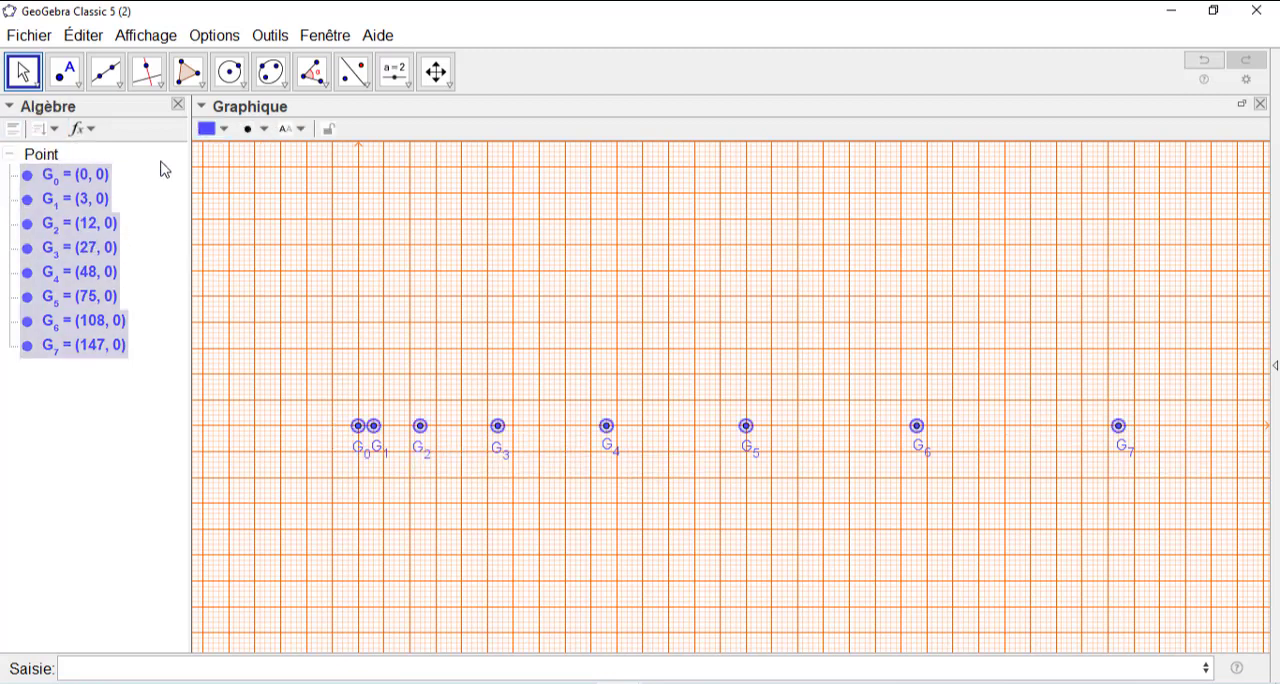
left_click(223, 134)
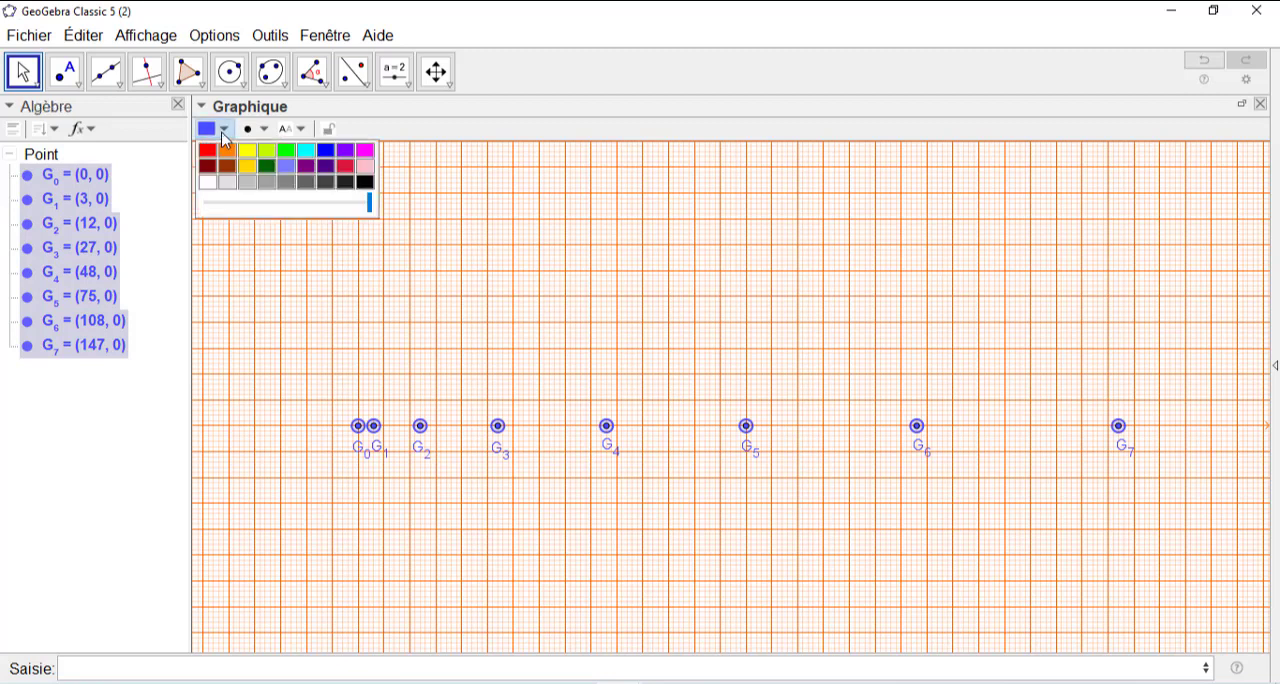
left_click(268, 168)
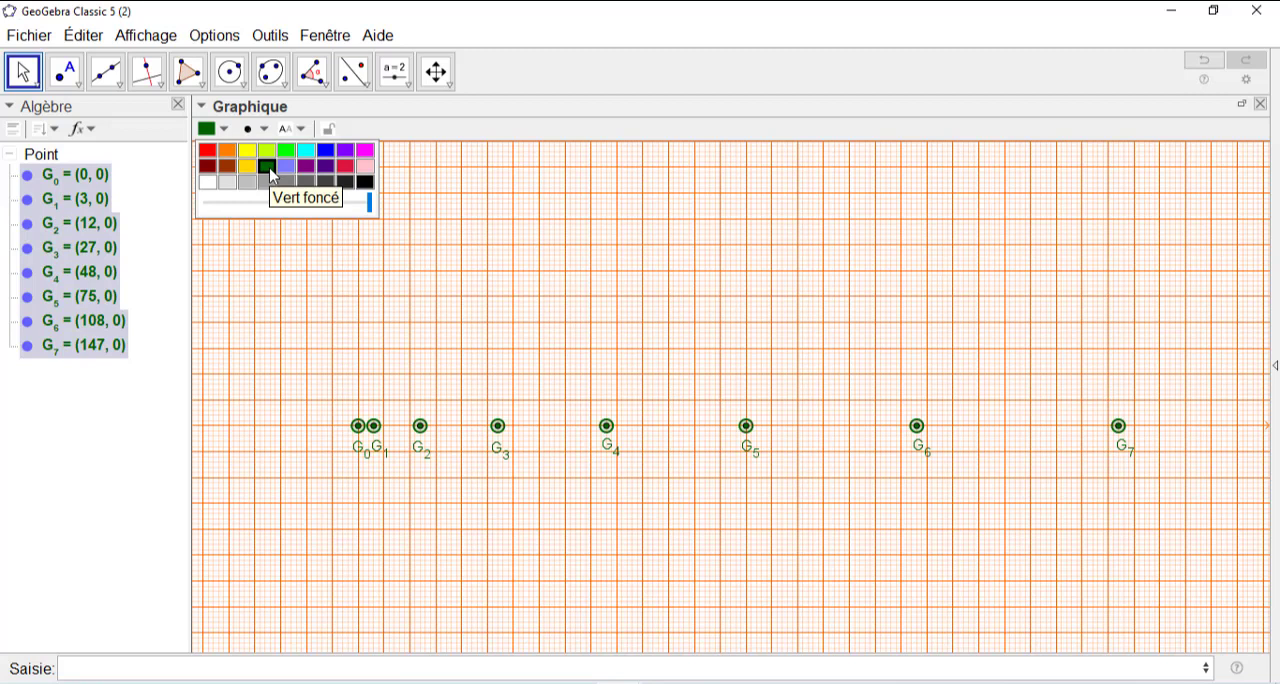
left_click(417, 239)
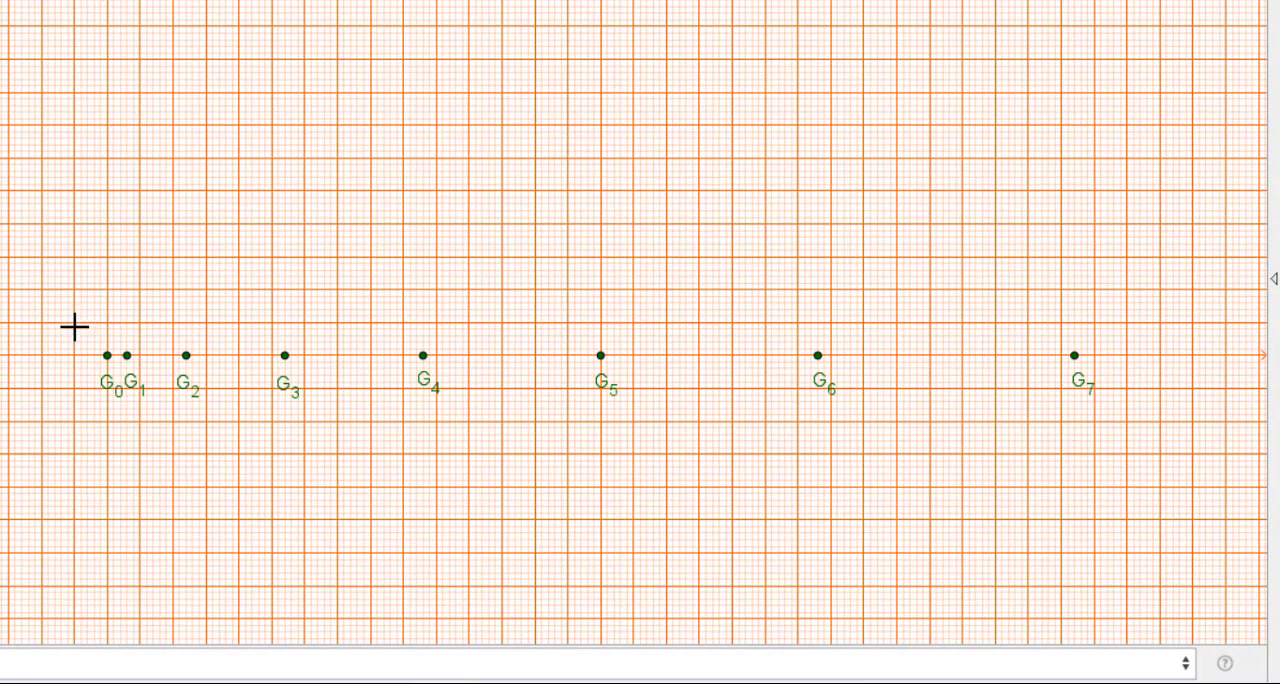
- Frame points G_0 to G_7 and their labels with a selection rectangle and export that area to the clipboard as a PNG image
left_click_drag(75, 322, 1197, 421)
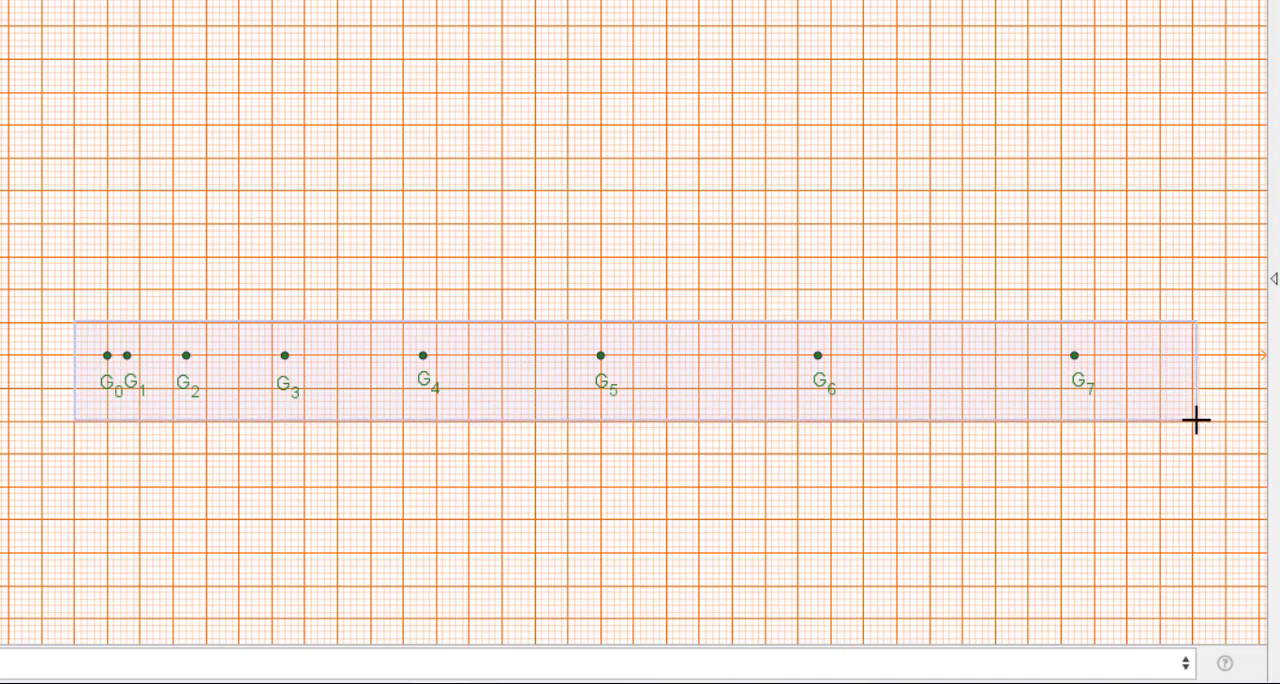
mouse_move(1197, 421)
left_mouse_down()
mouse_move(1143, 424)
mouse_move(1197, 424)
left_mouse_up()
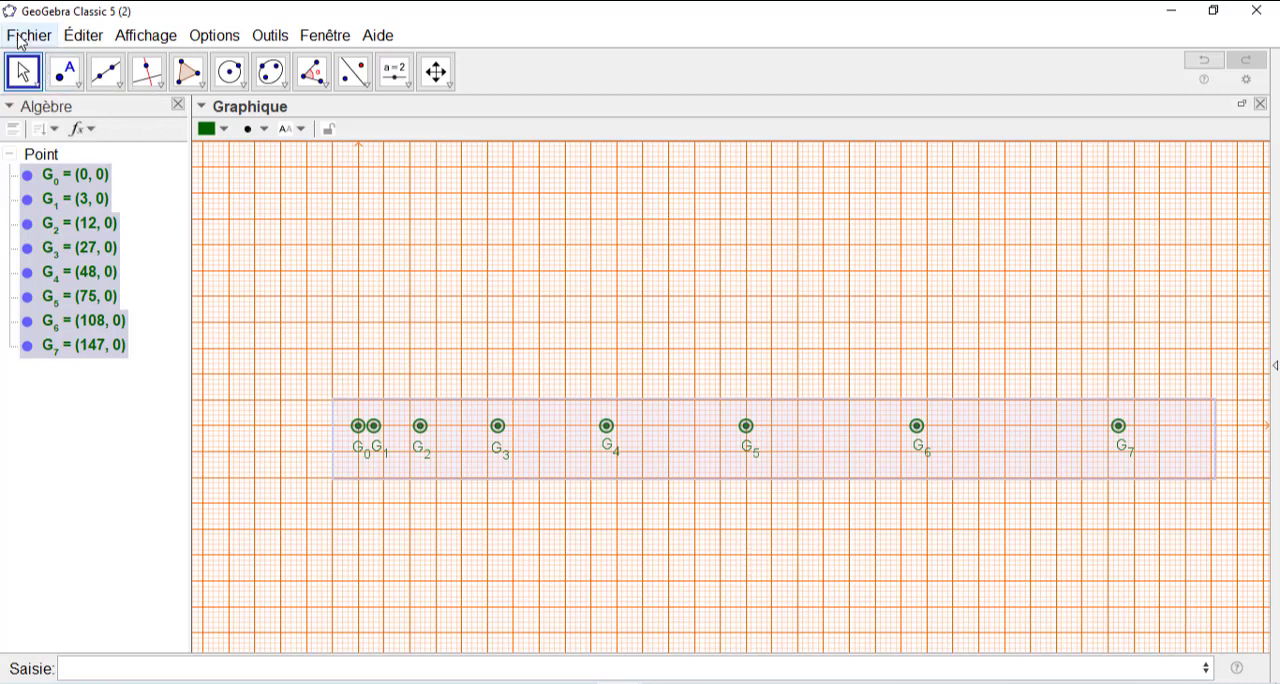
left_click(21, 42)
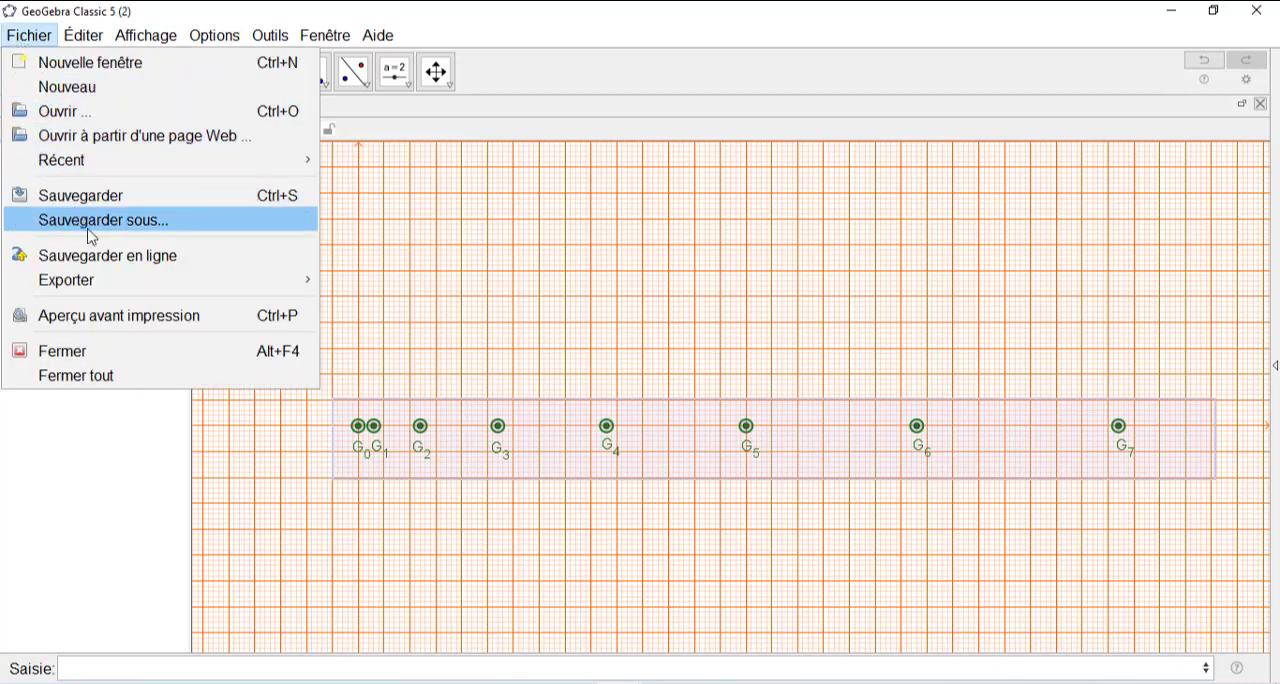
mouse_move(106, 286)
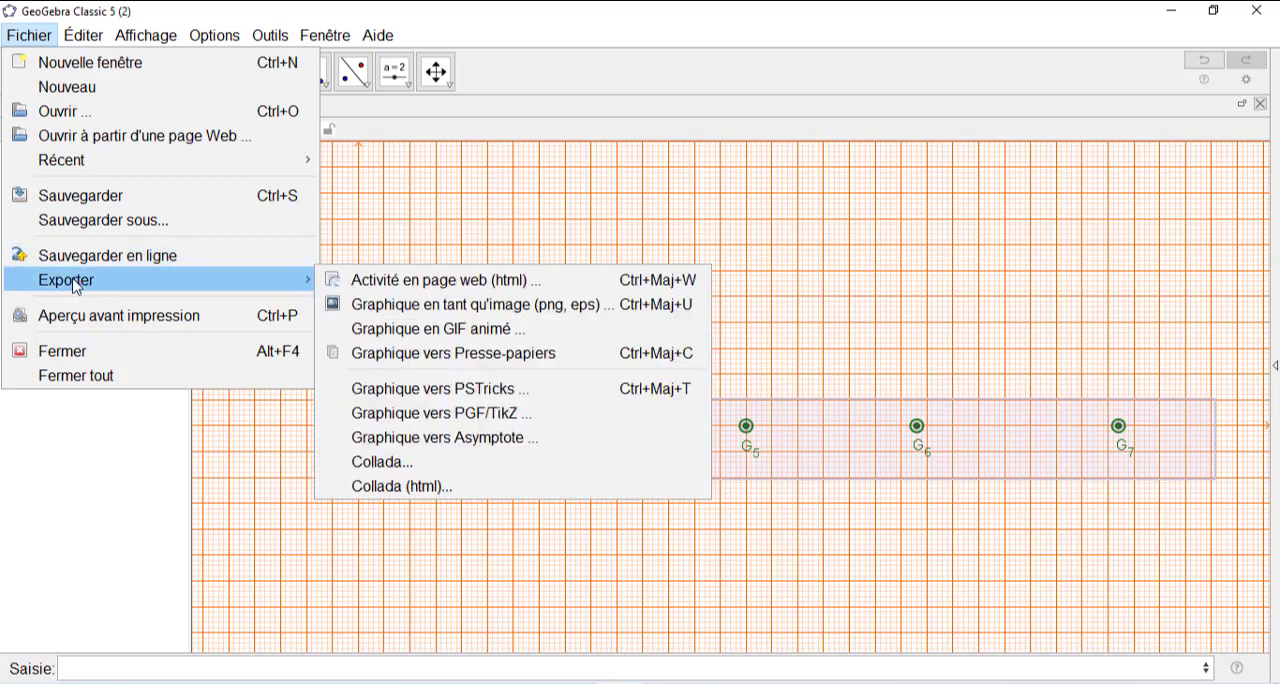
left_click(411, 310)
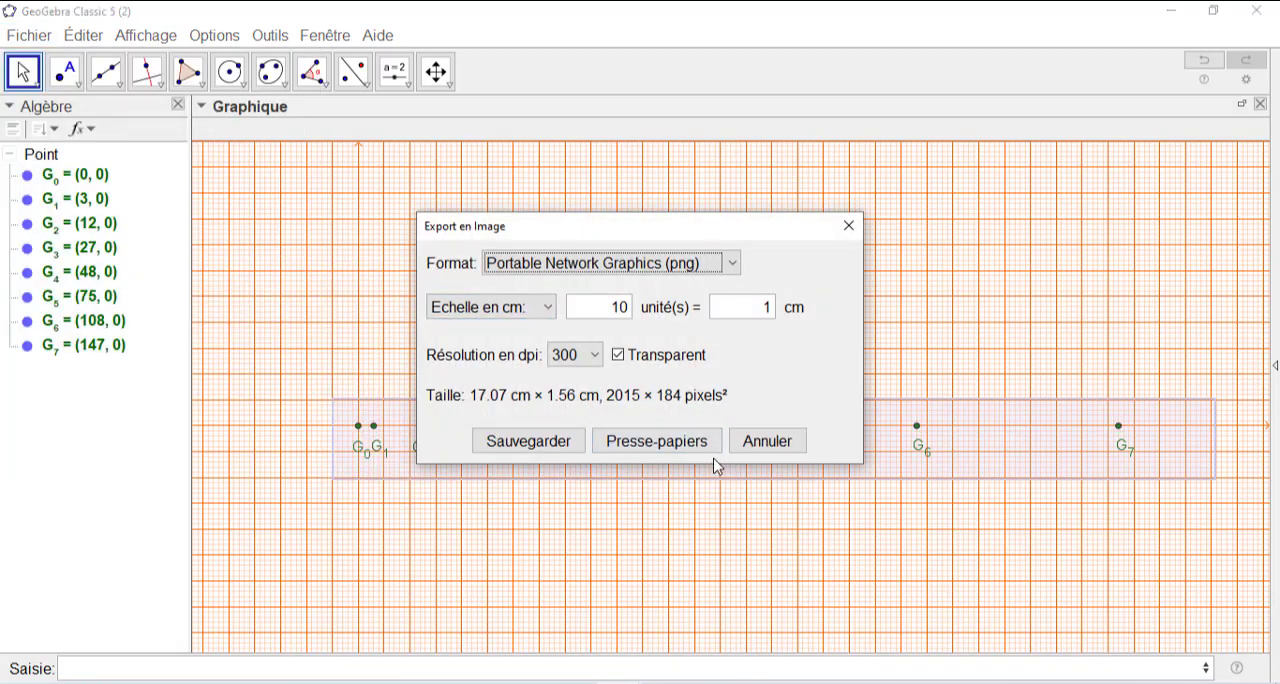
left_click(676, 452)
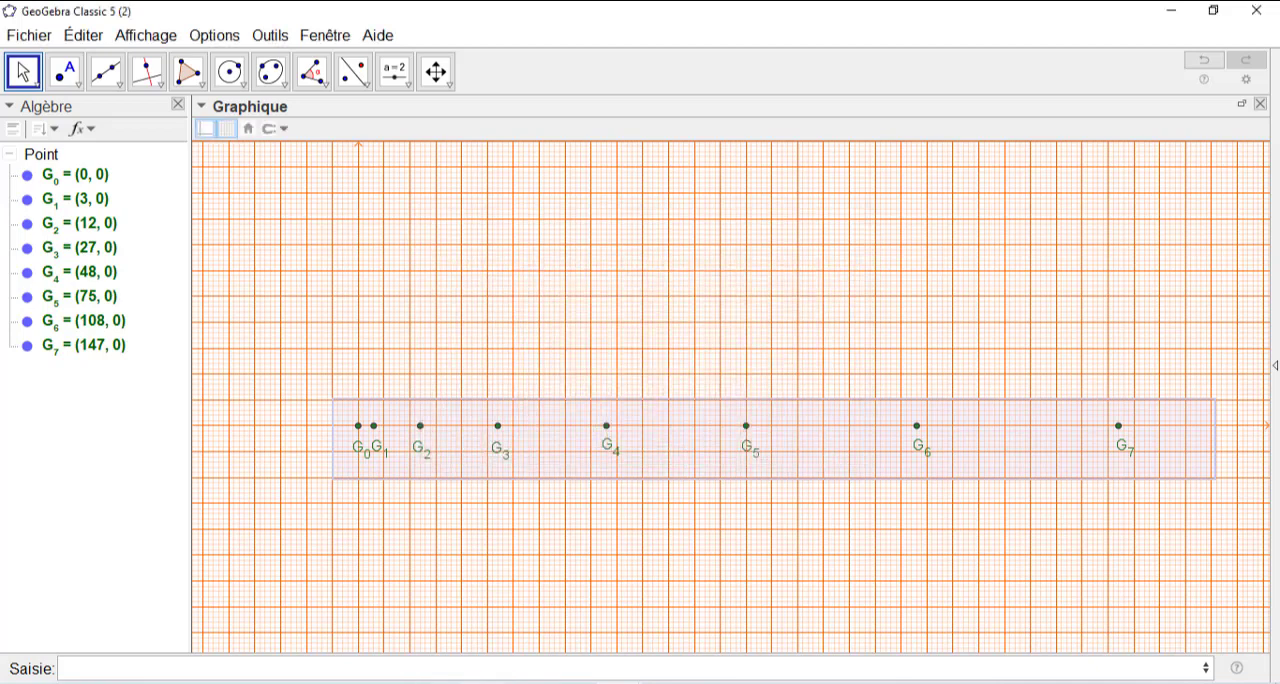
- Switch to the Word document and paste the exported recording image below the existing G0 to G6 strip
key("alt+Tab")
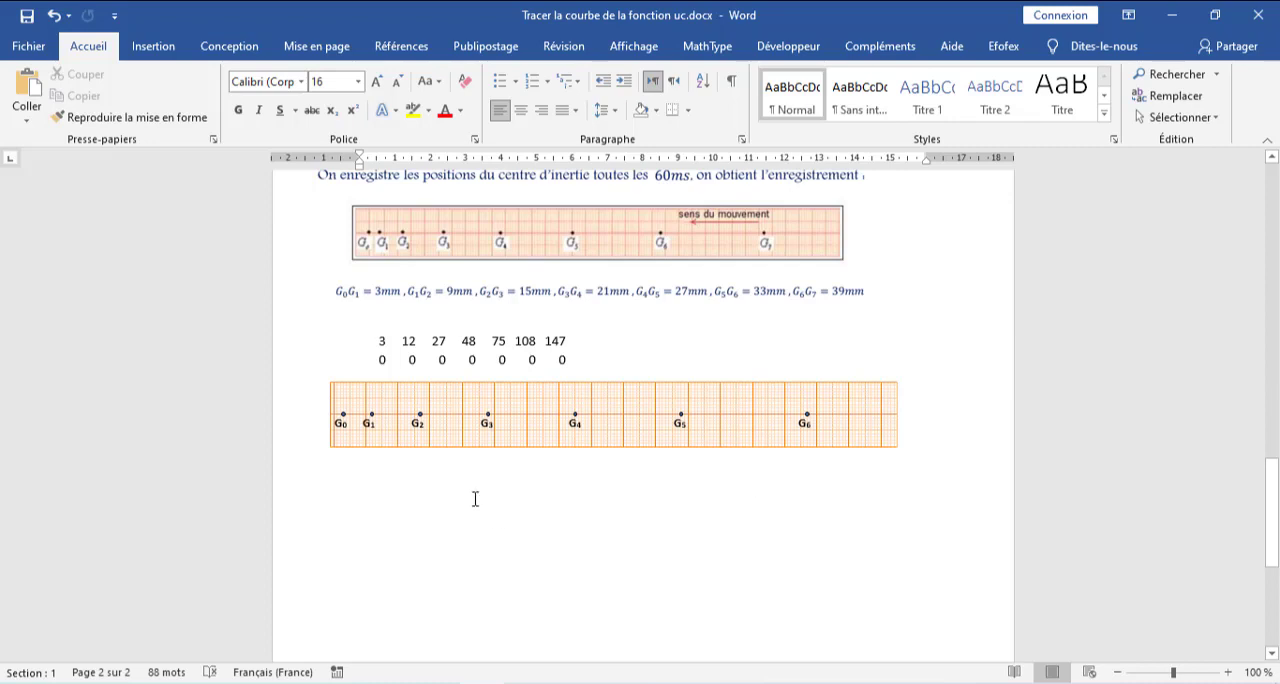
left_click(350, 470)
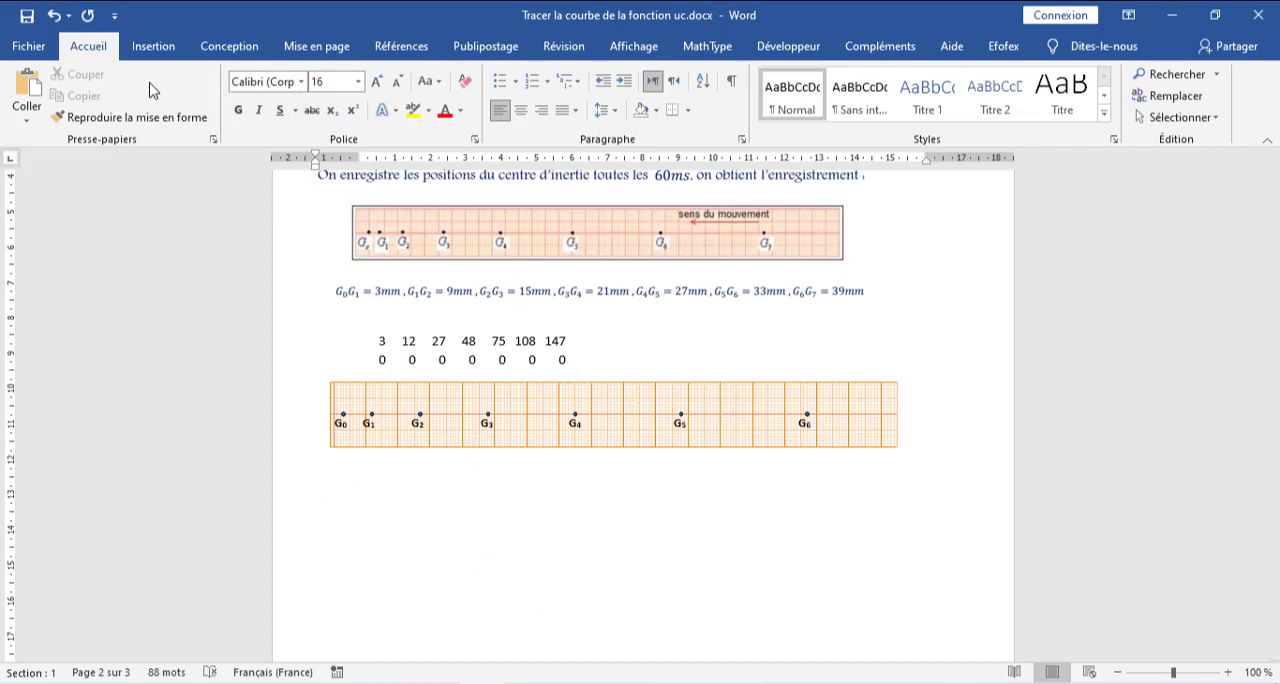
left_click(30, 88)
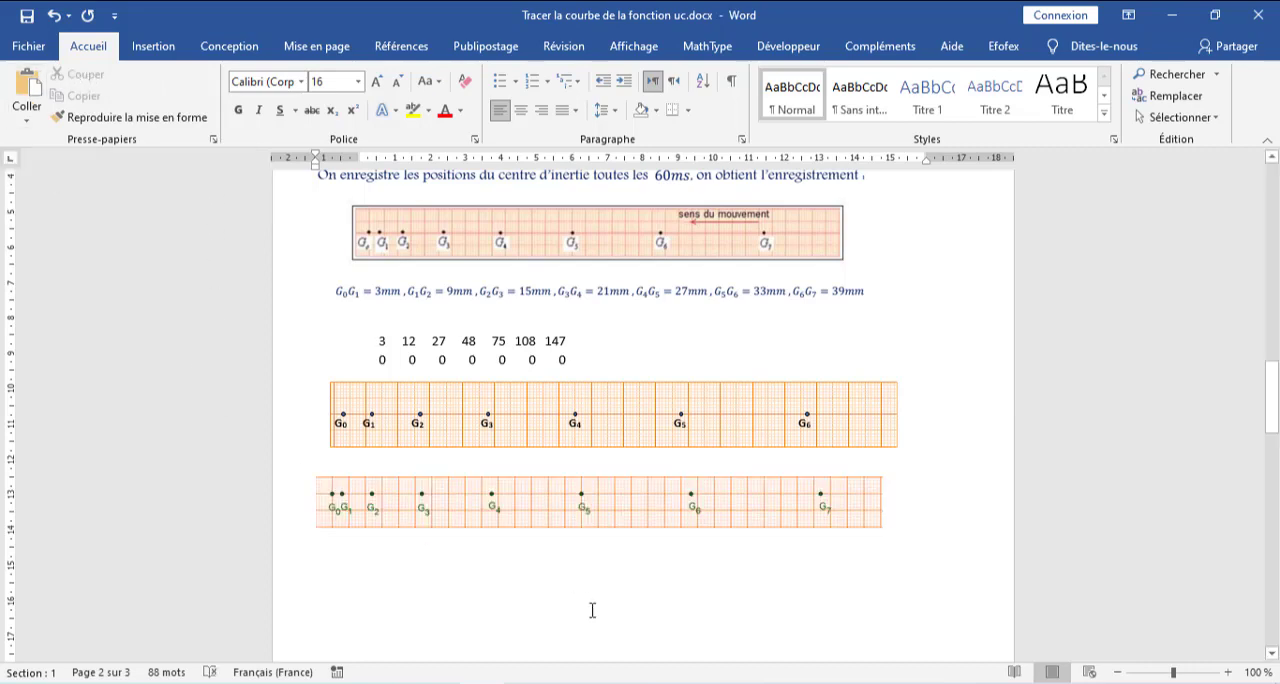
- Resize the pasted G0 to G7 recording image beneath the existing strip and deselect it
left_click(848, 506)
left_click_drag(883, 528, 897, 530)
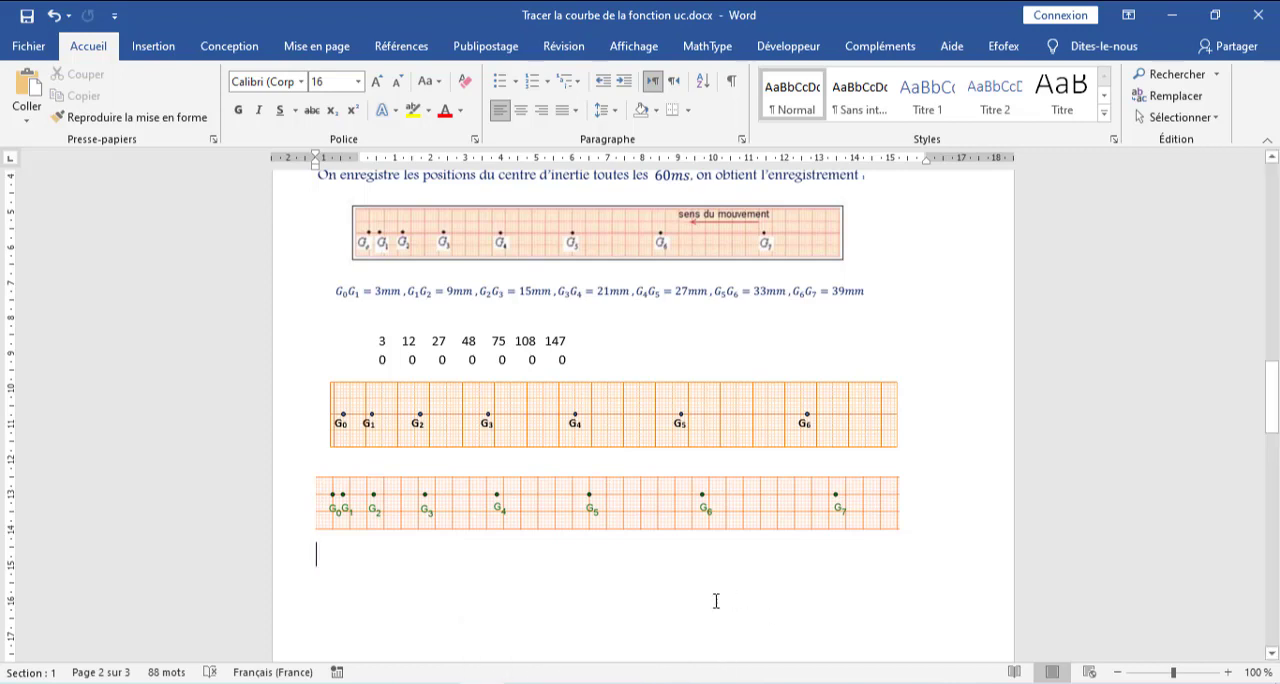
left_click(893, 517)
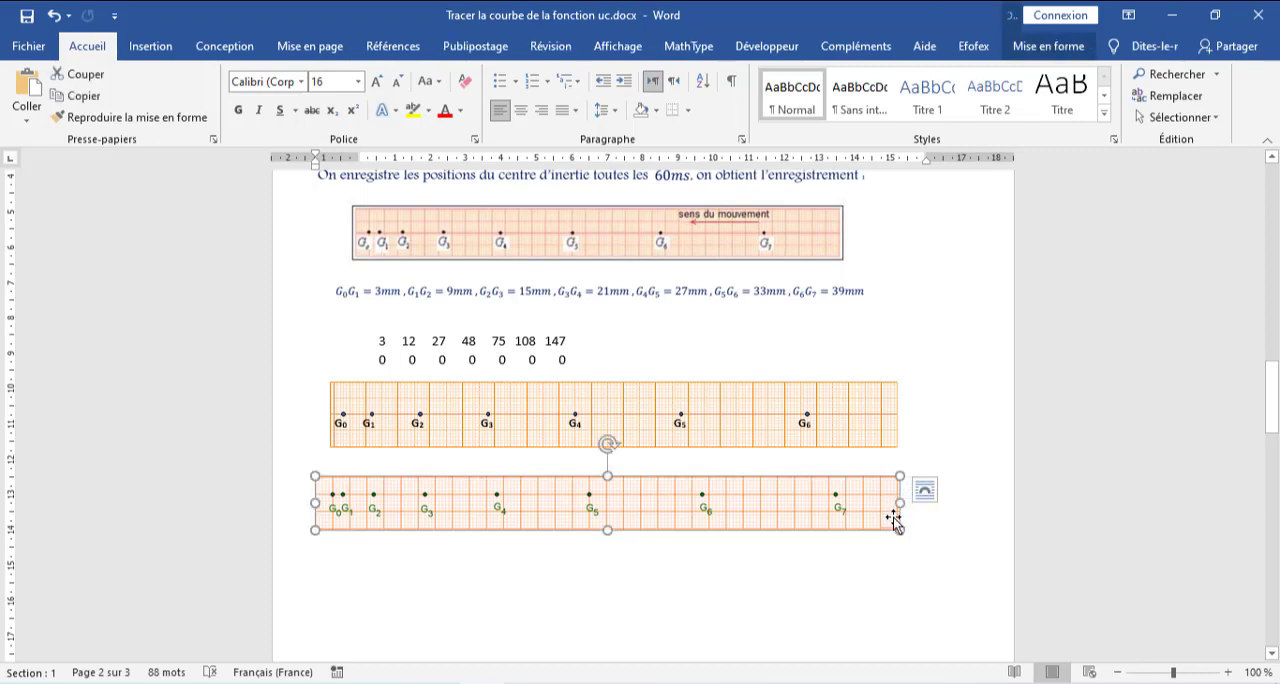
left_click_drag(897, 530, 910, 529)
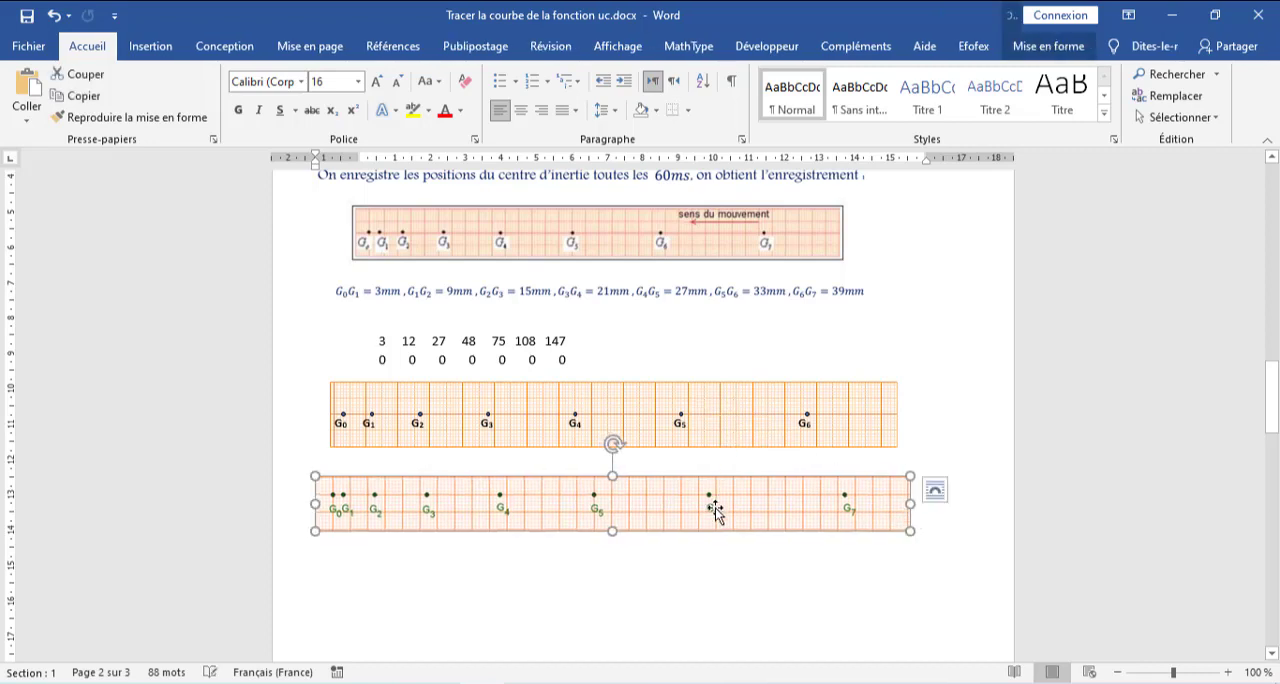
left_click(665, 575)
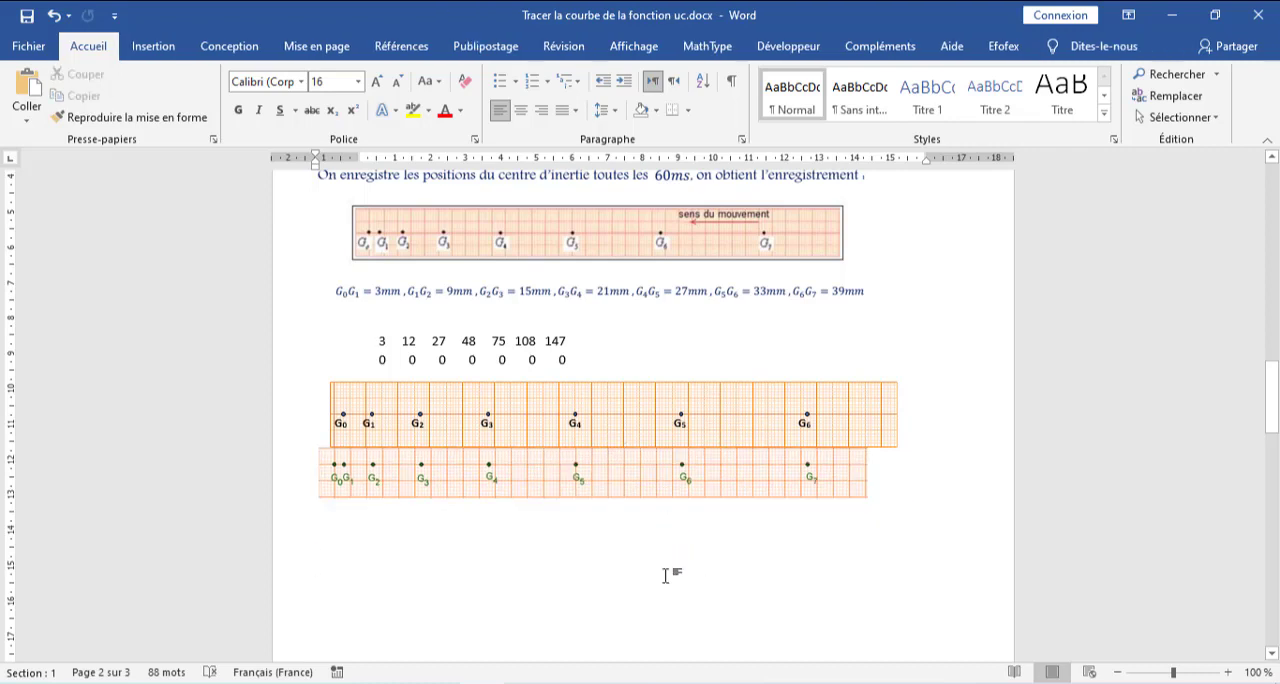